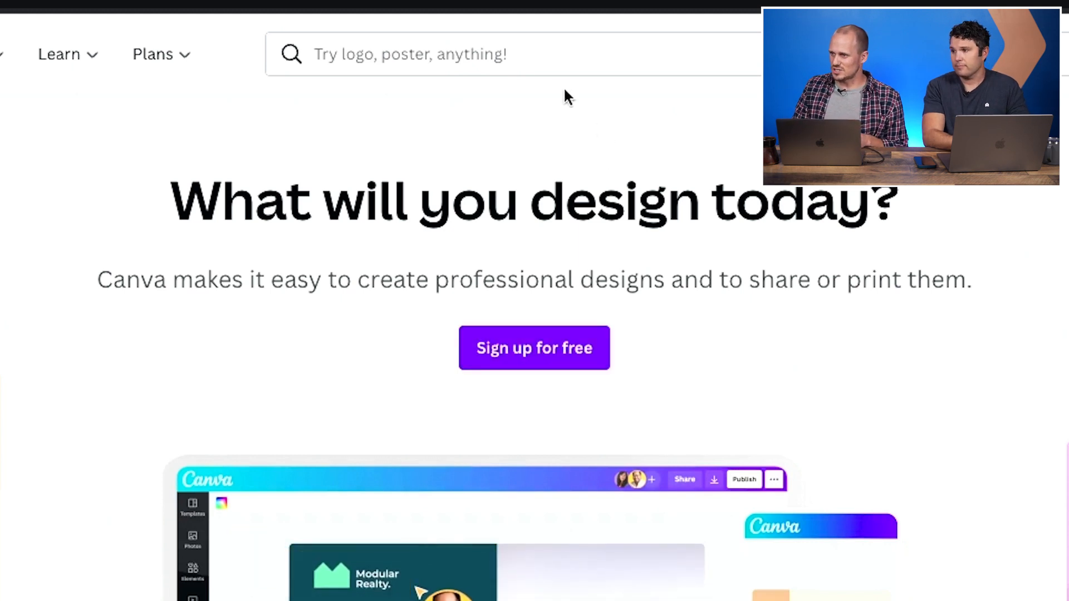
- Start a new Facebook Post design and apply the black-and-white mountain template with the 'stronger' quote
left_click(541, 60)
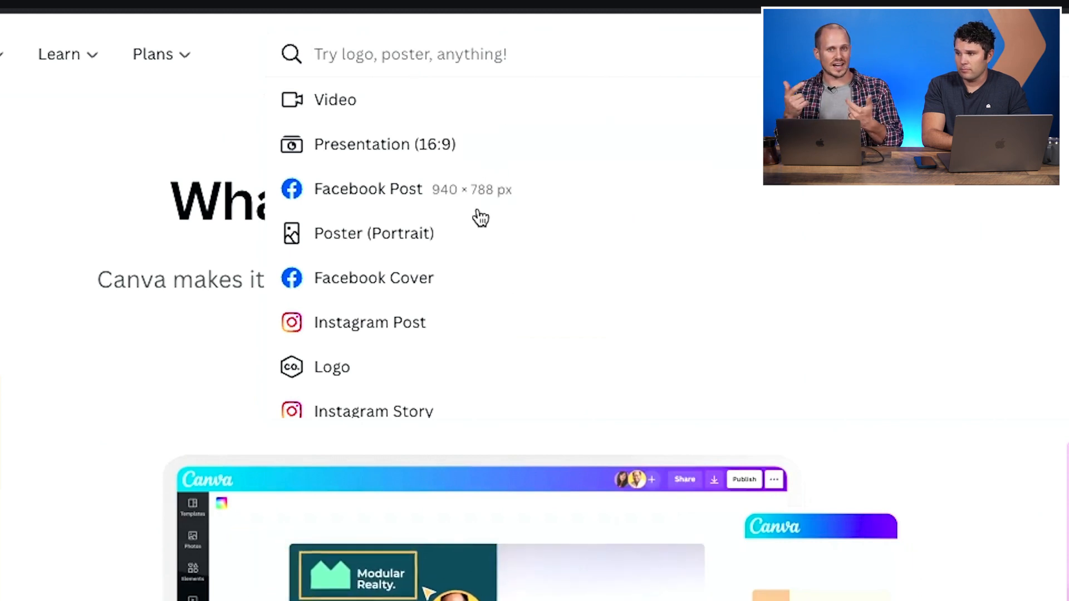
left_click(374, 192)
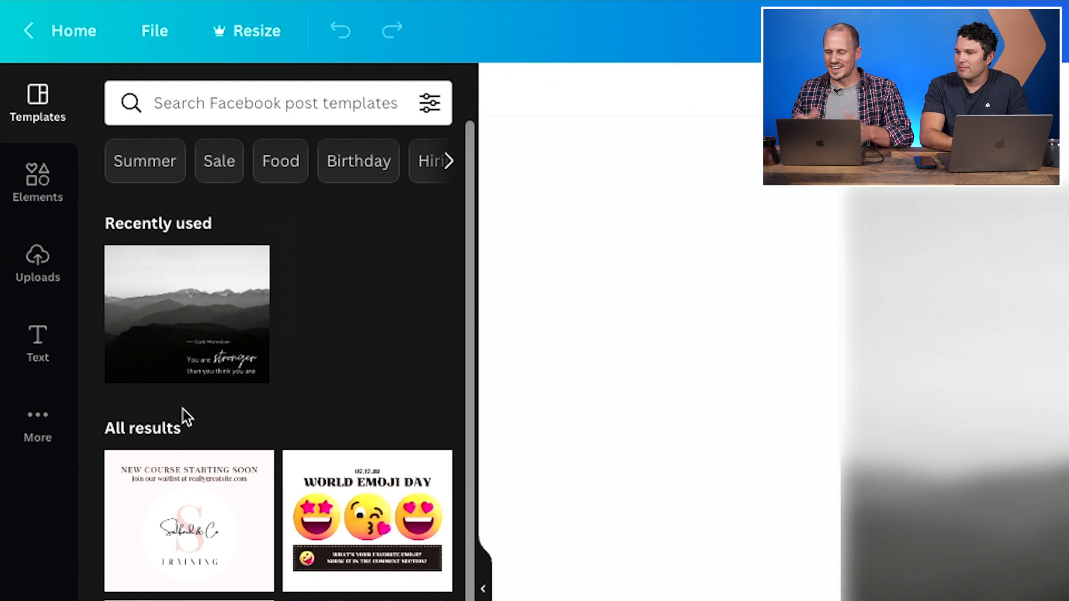
left_click(183, 420)
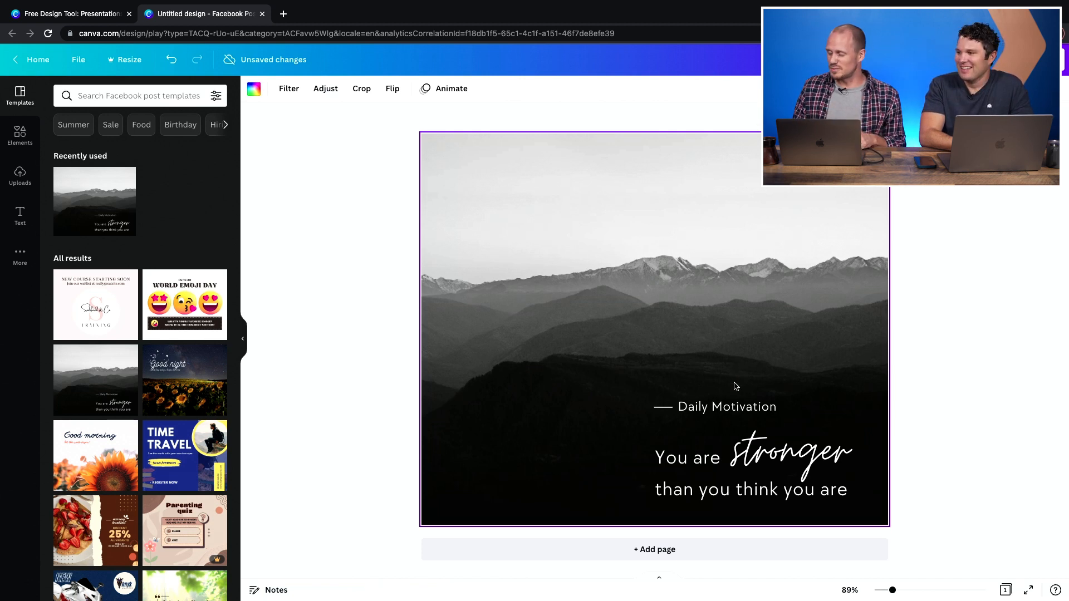
- Replace the 'Daily Motivation' heading text with 'Verse of the Day'
left_click(731, 407)
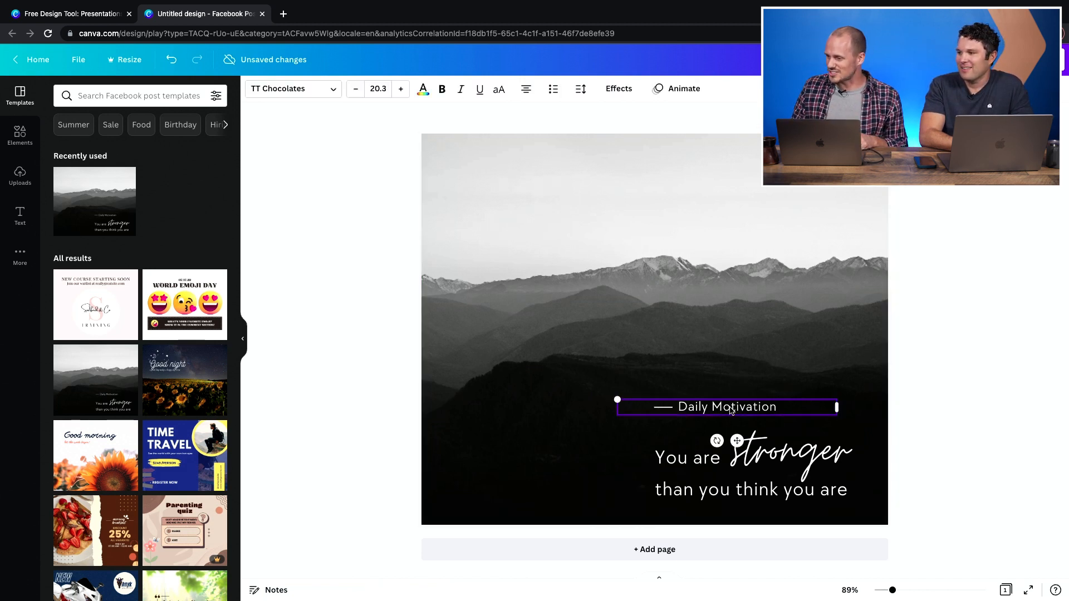
double_click(780, 412)
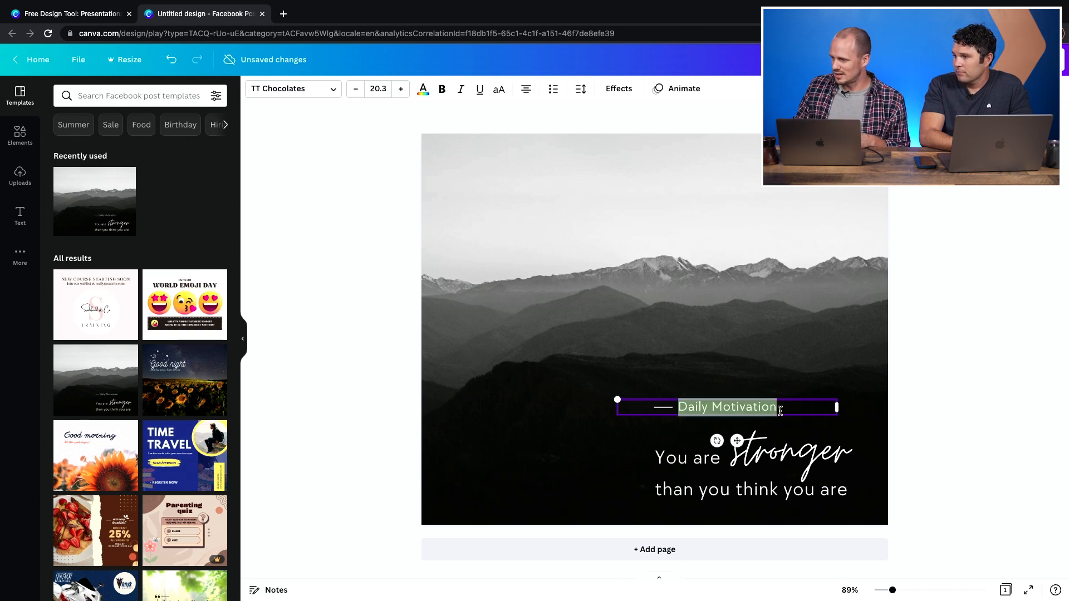
type("Ver")
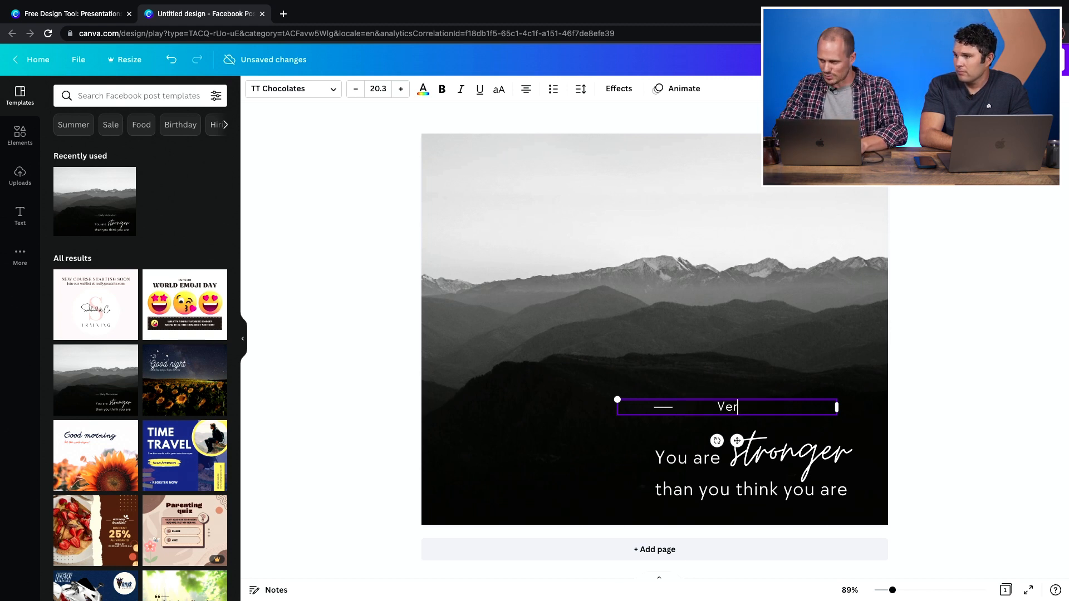
type("se of the Day")
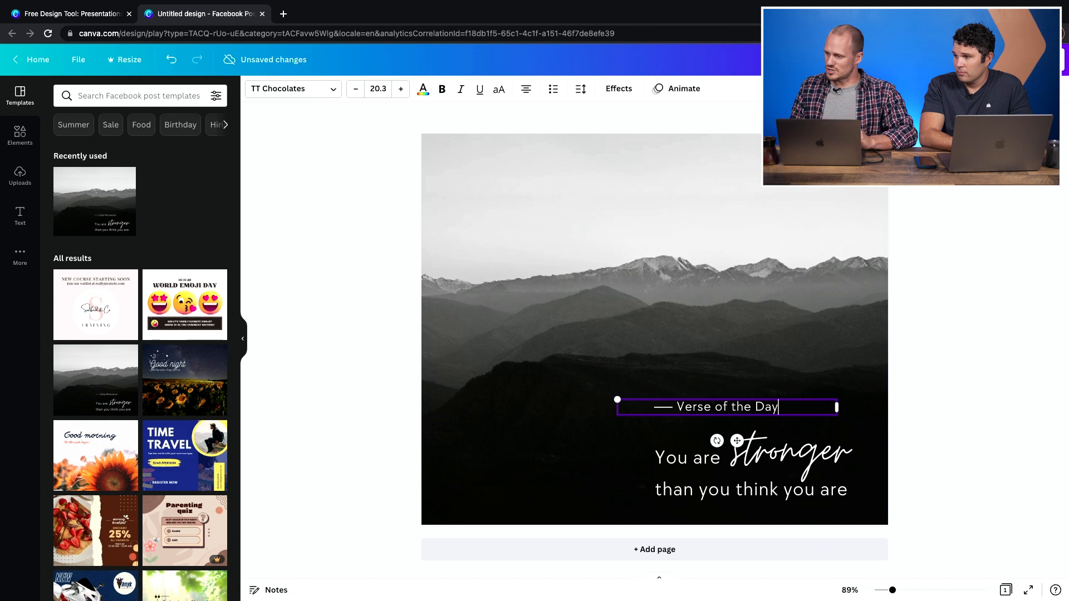
- Open the download options and switch the file type to JPG, then close the panel without downloading
double_click(680, 454)
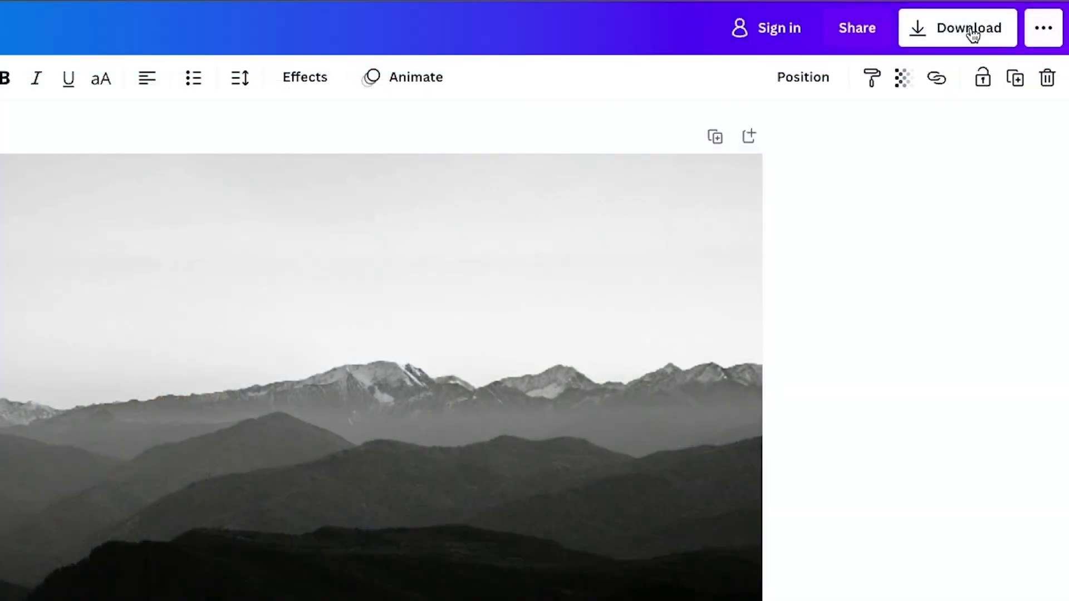
left_click(1011, 63)
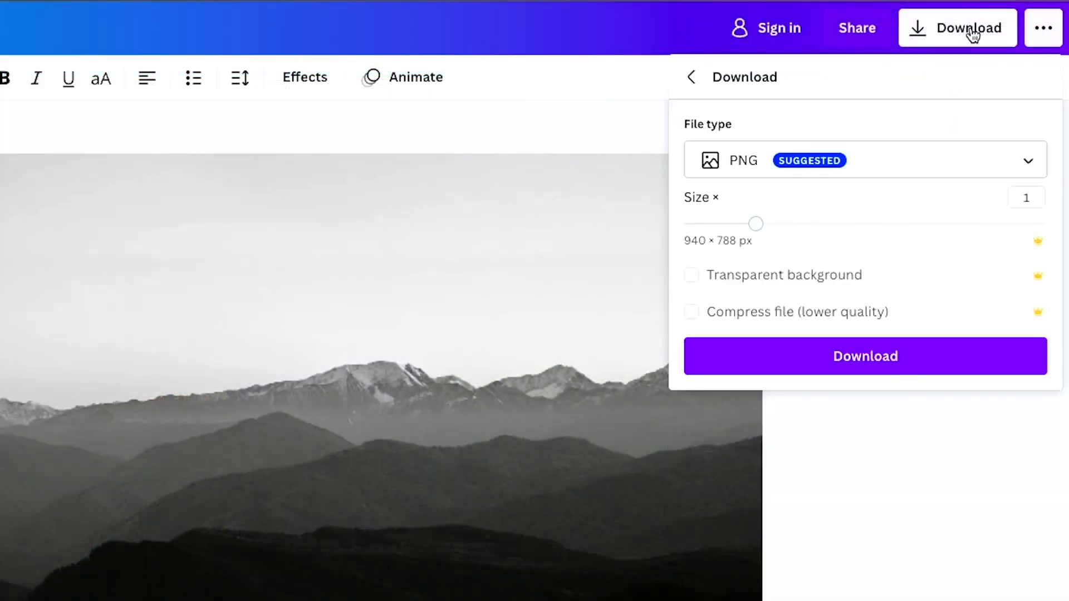
left_click(754, 161)
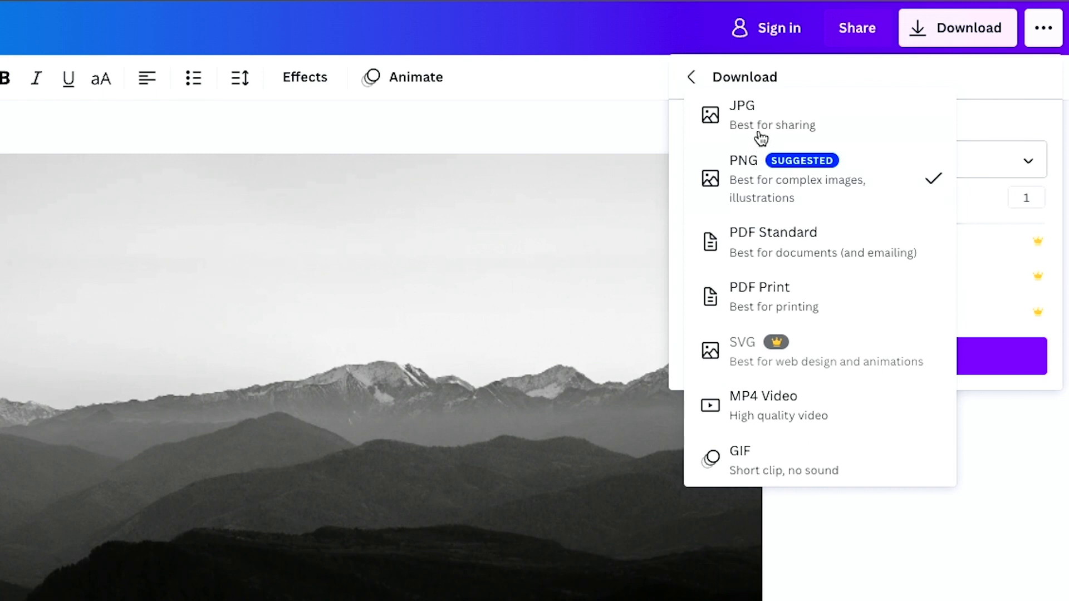
left_click(760, 138)
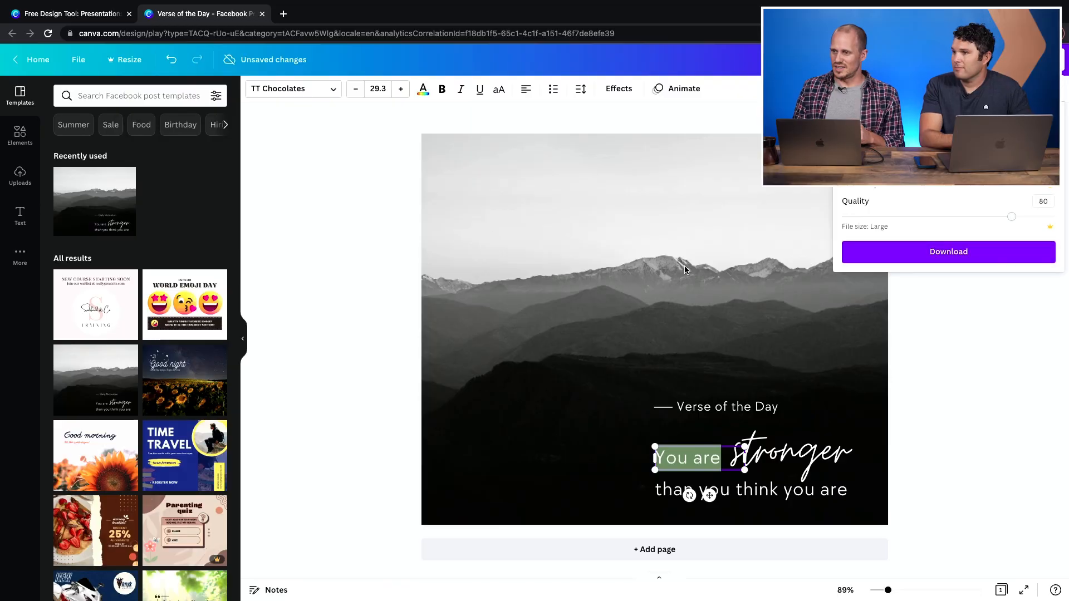
left_click(370, 188)
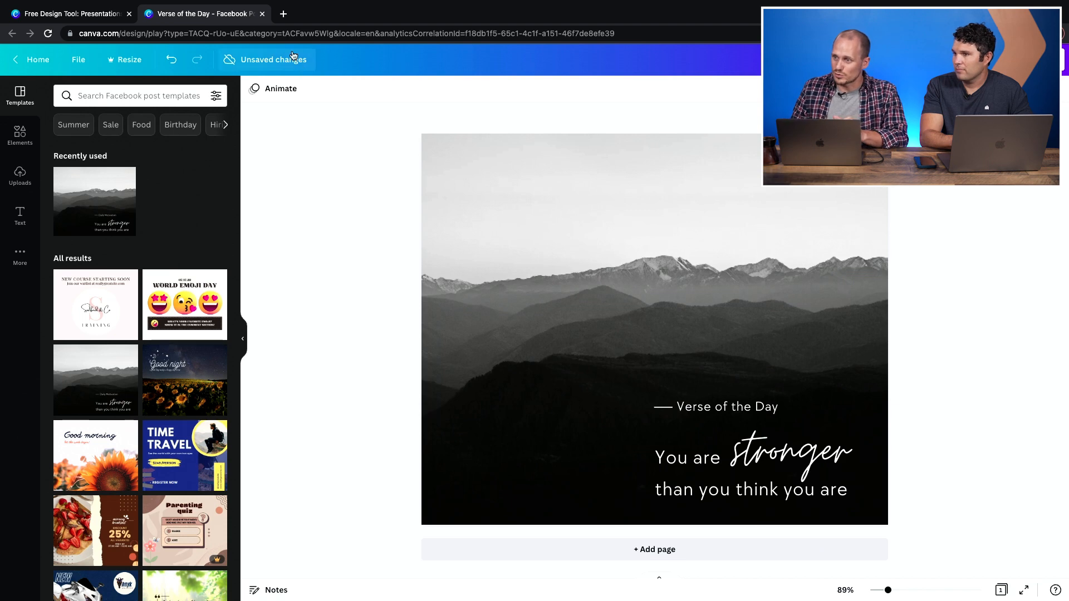
- Close the design's browser tab, confirming to leave the page
left_click(262, 14)
left_click(551, 217)
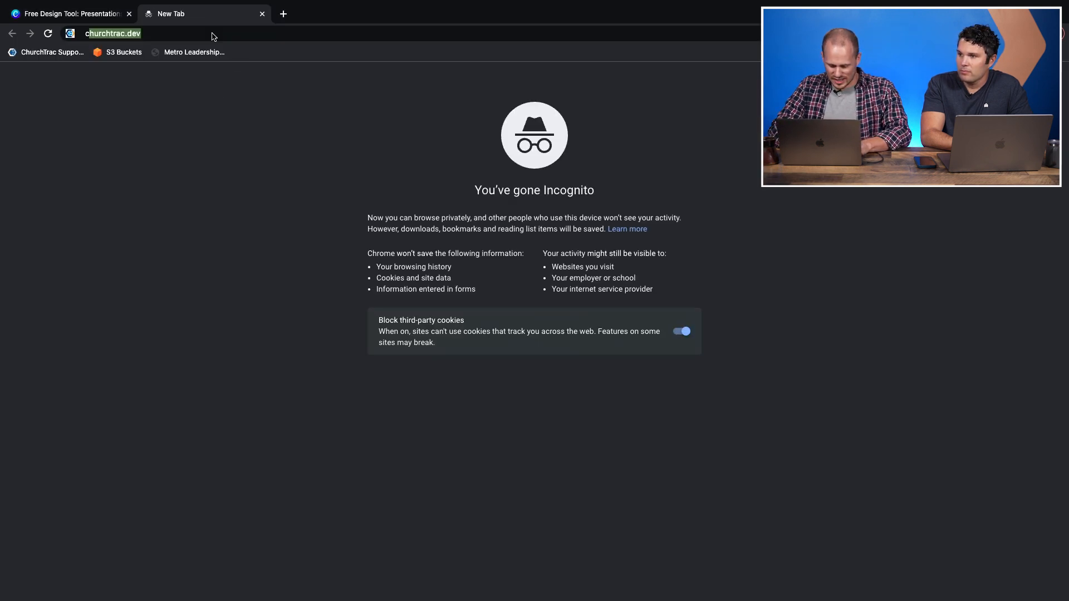
- Search the web for 'canva for nonprofits' and open the Canva for Nonprofits page
type("canva for nonprofits")
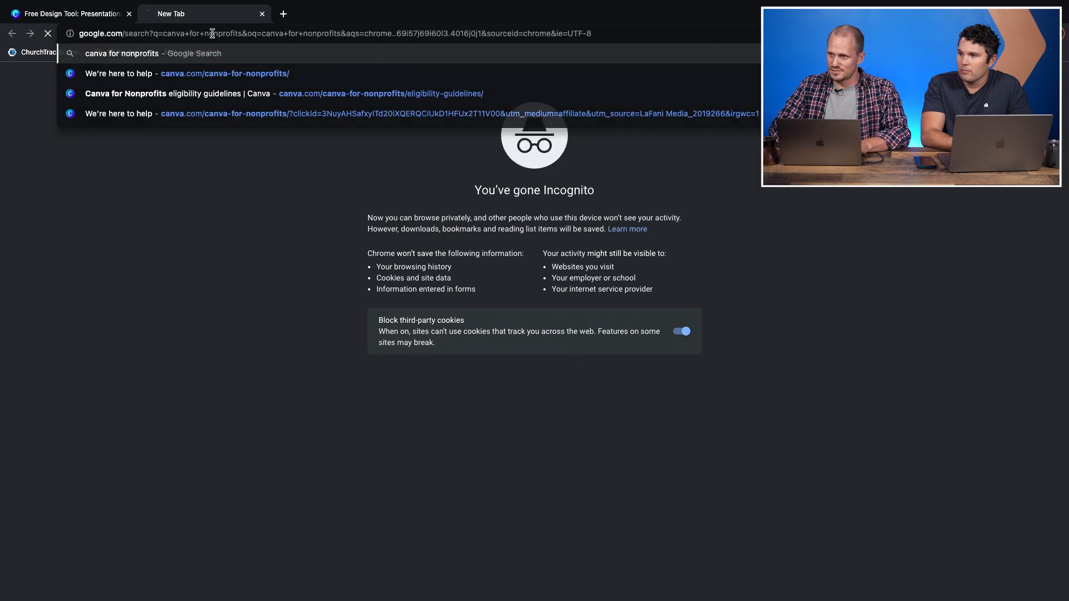
key("Return")
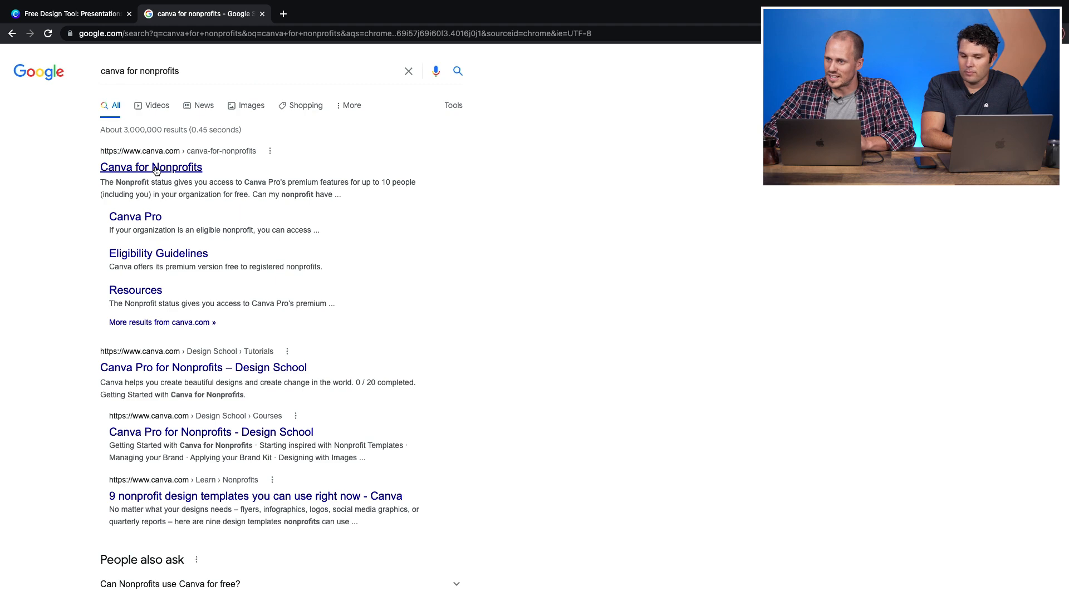
left_click(123, 172)
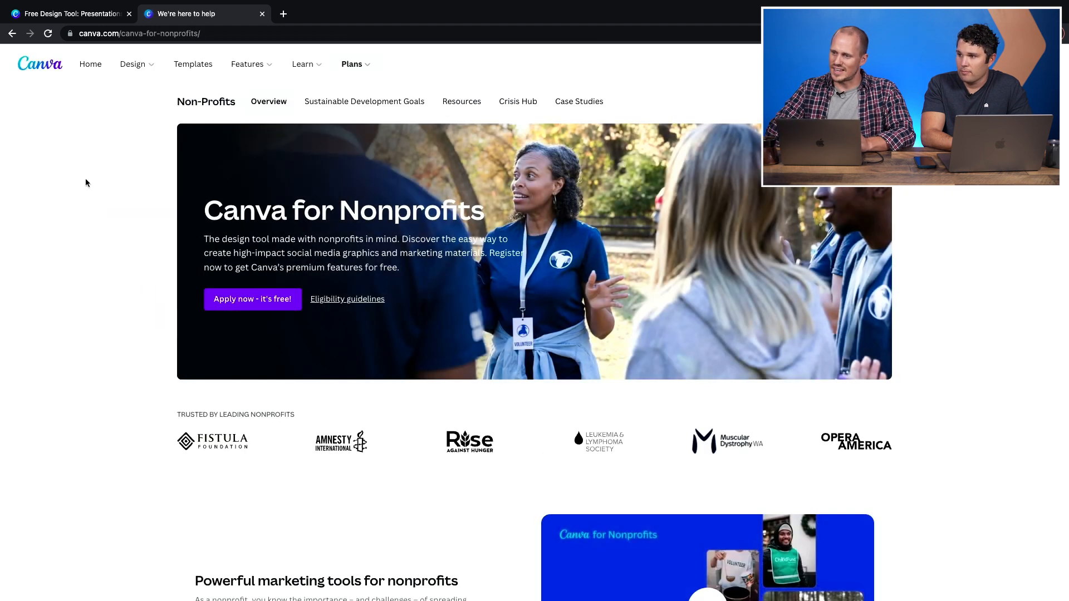
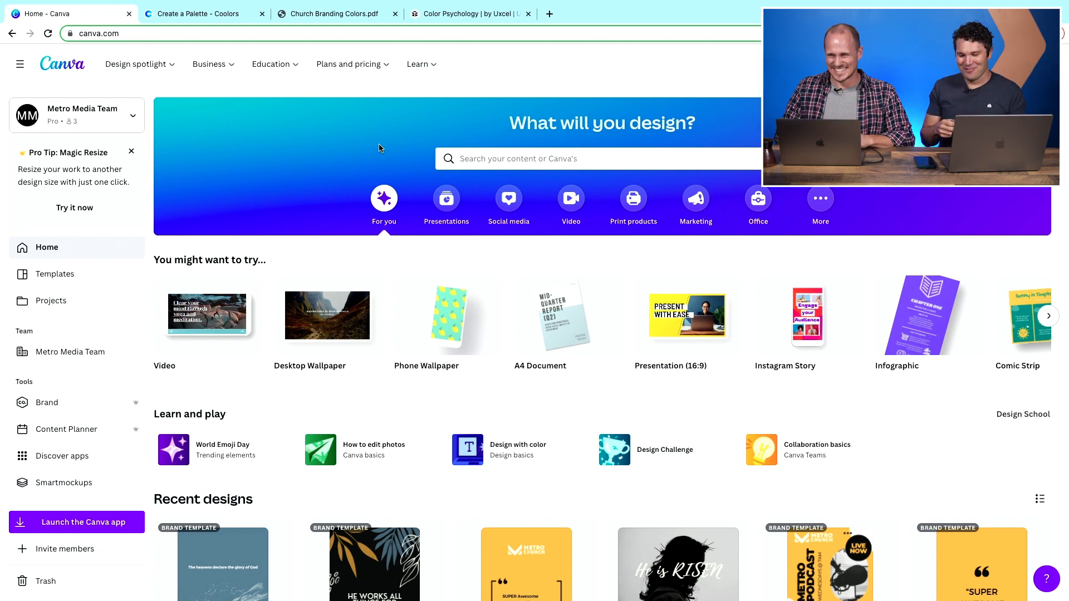
- Search the templates for 'potluck' and open the red gingham Potluck Reunion invitation template
left_click(475, 151)
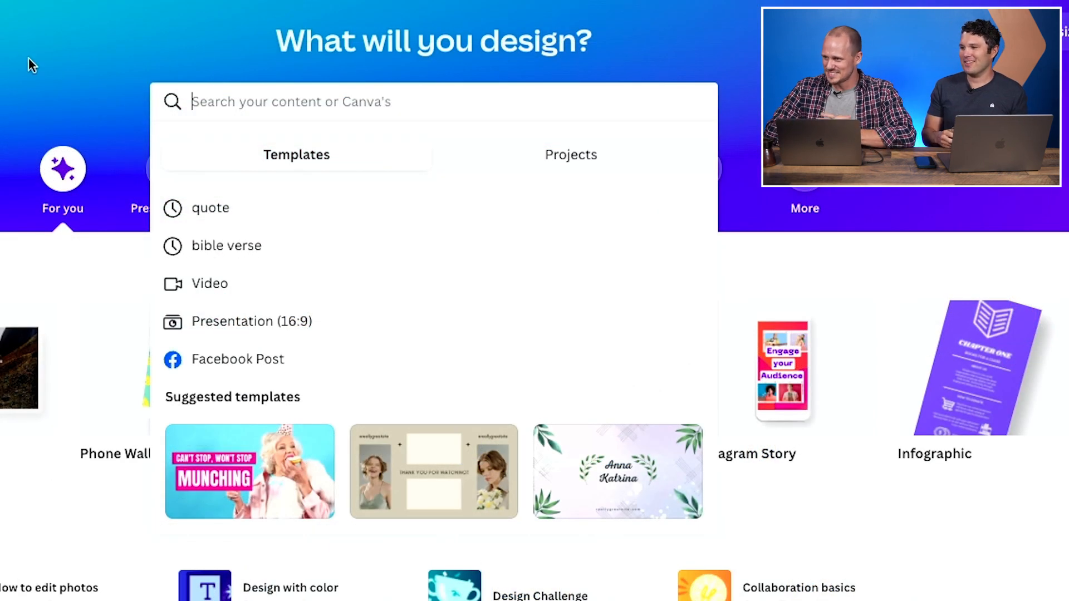
left_click(28, 57)
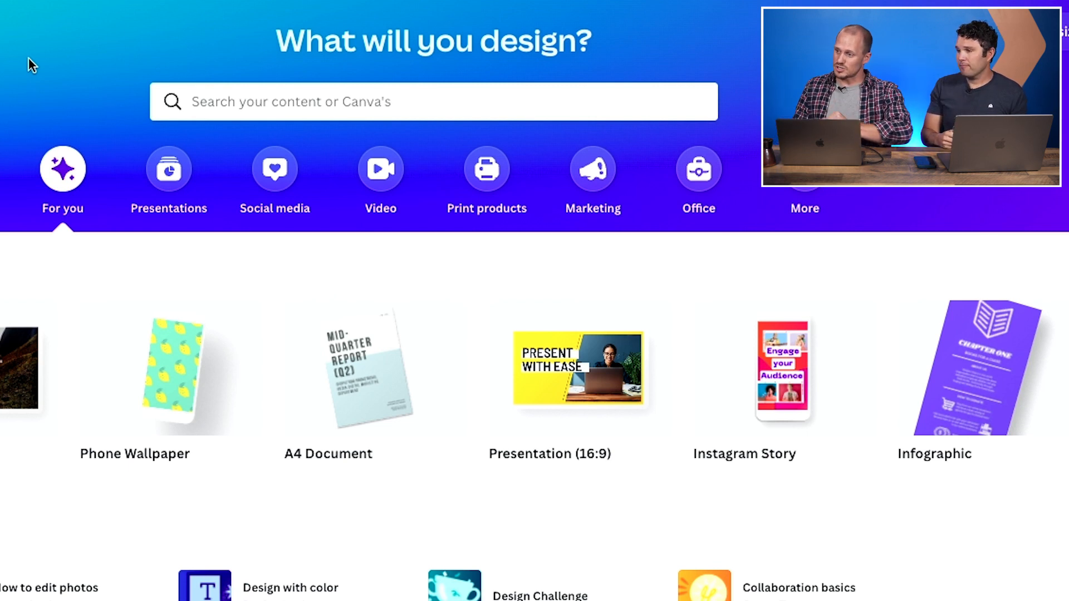
left_click(262, 114)
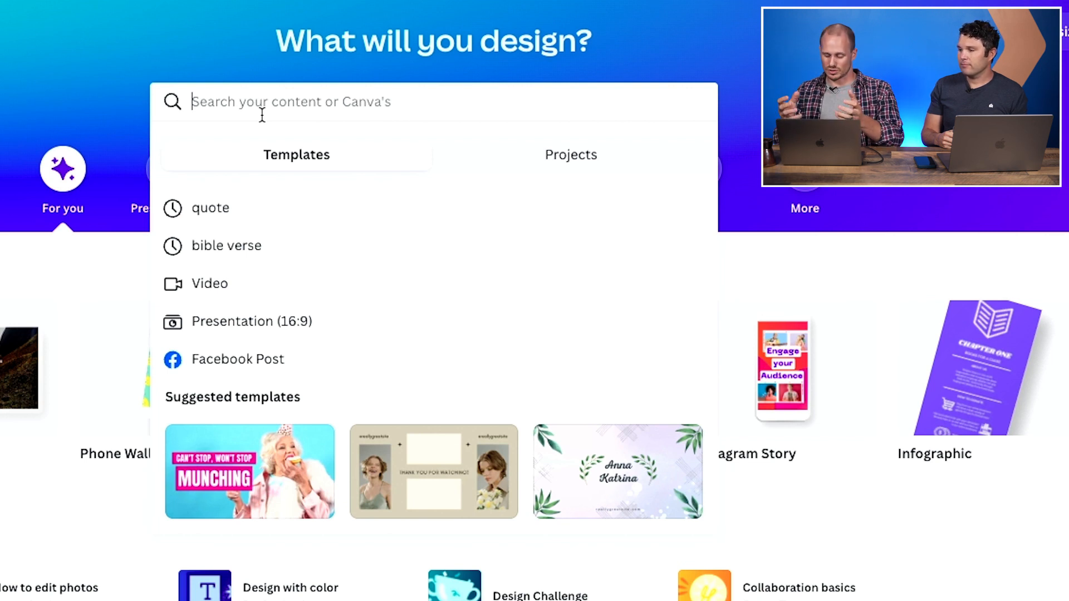
type("potluck")
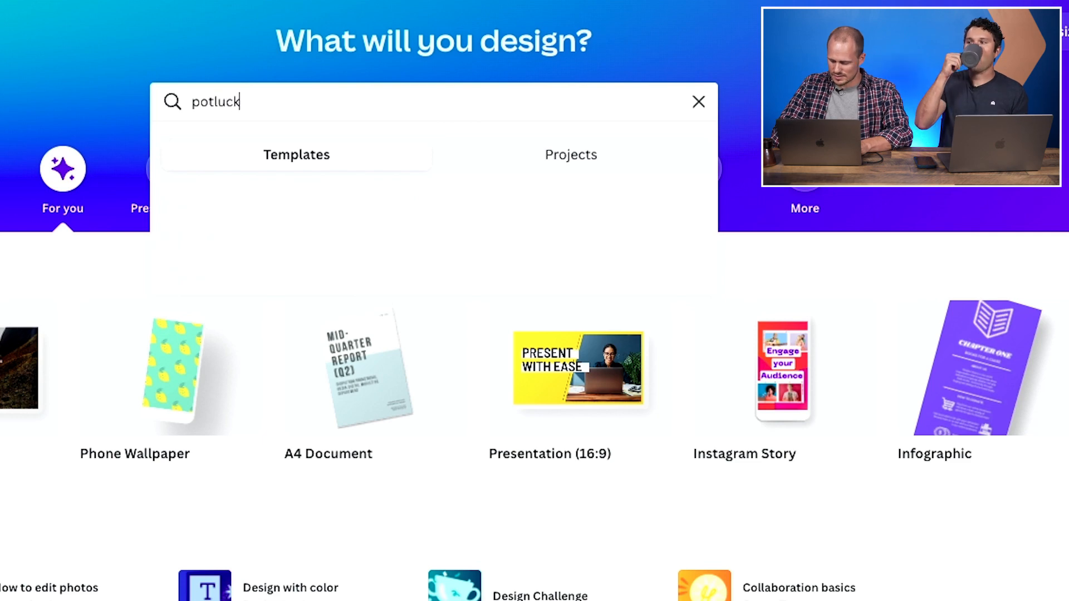
key("Return")
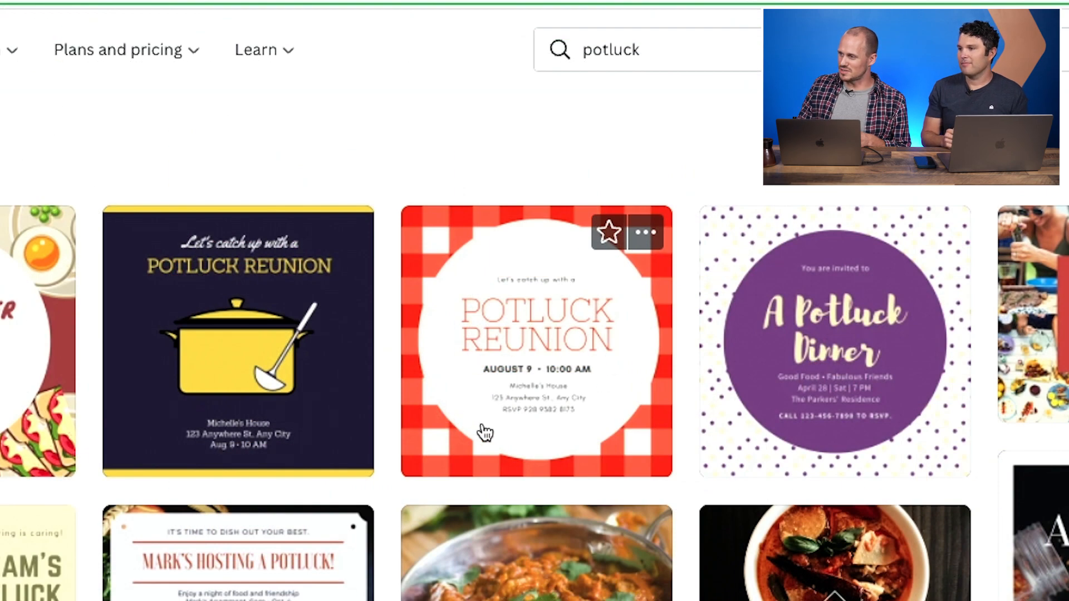
left_click(541, 339)
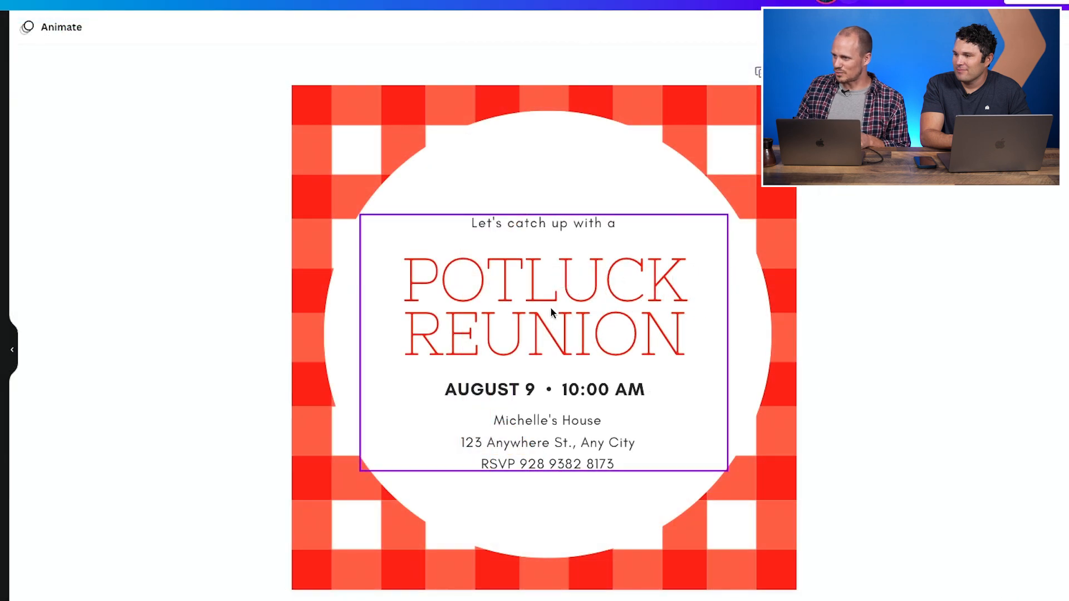
- Replace the 'POTLUCK REUNION' heading with 'CHURCH POTLUCK'
left_click(645, 294)
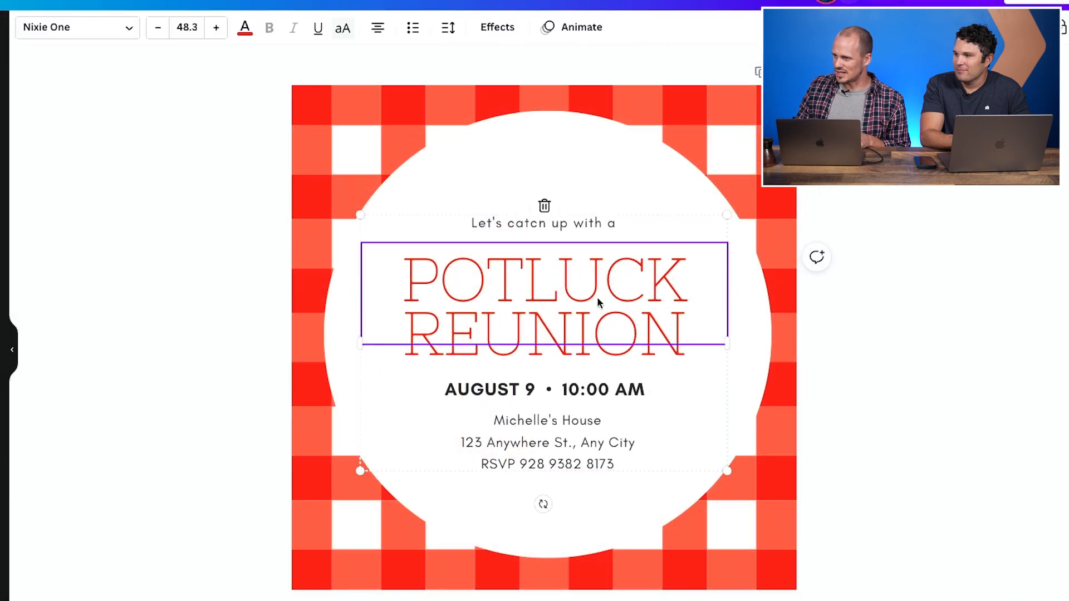
double_click(555, 279)
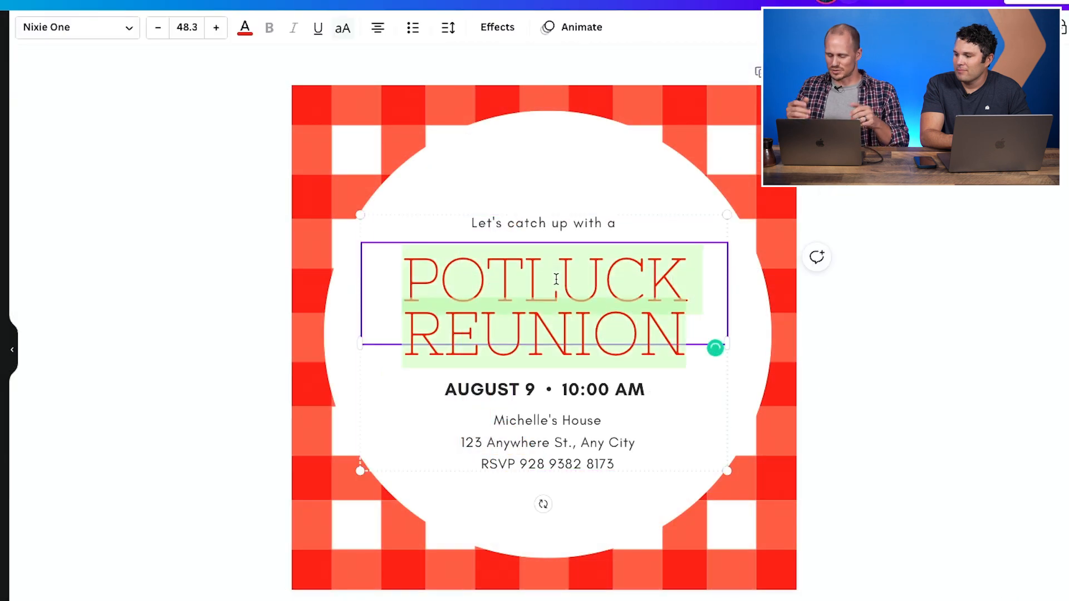
type("CHURCH P")
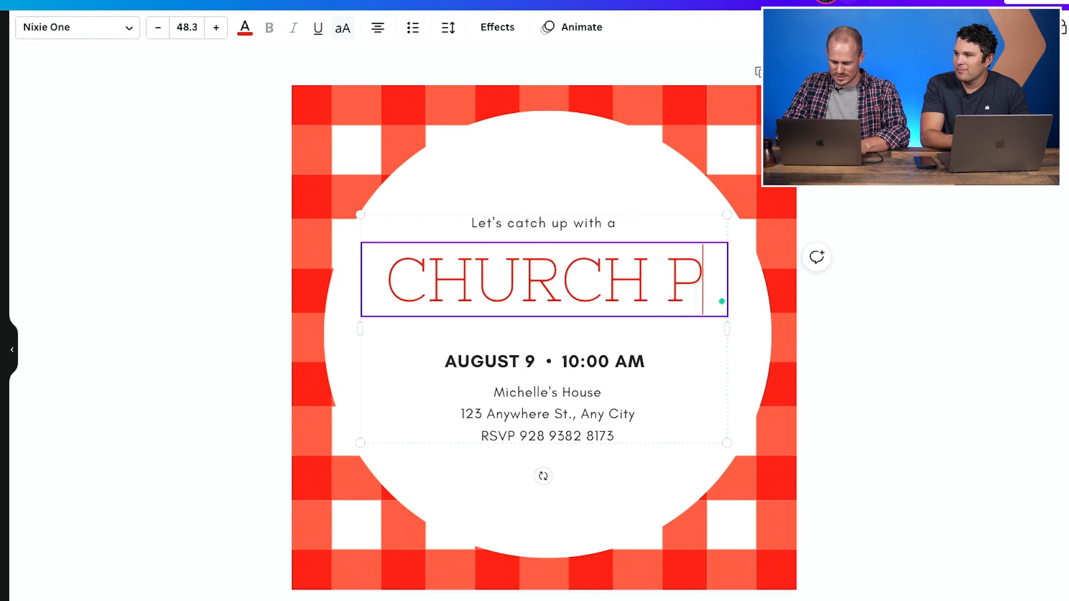
type("OTLUCK")
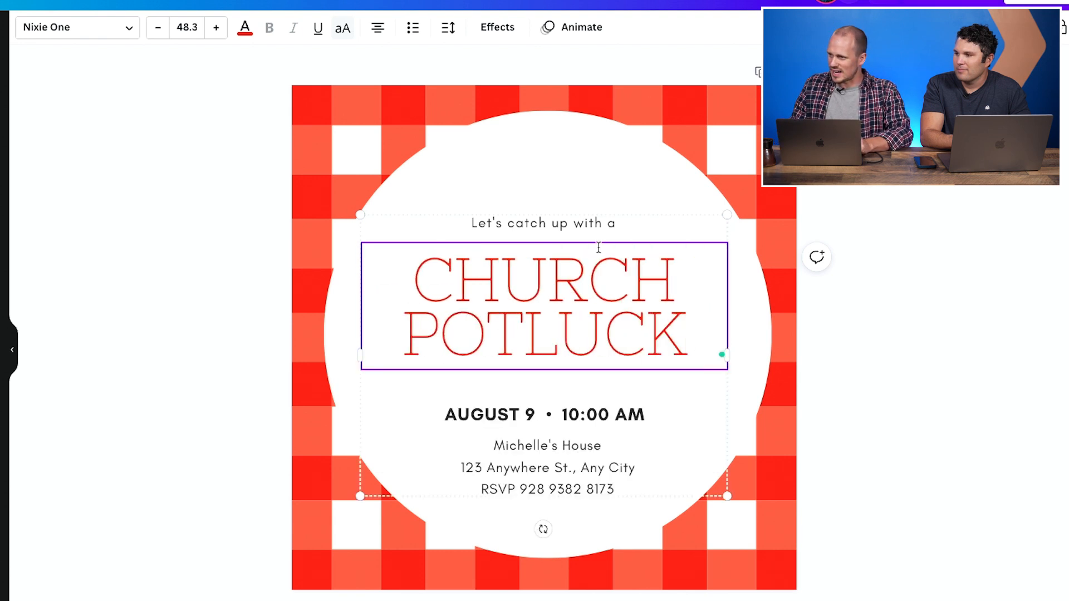
- Change the line above the heading to 'Come join us for a'
left_click(543, 225)
left_click(542, 224)
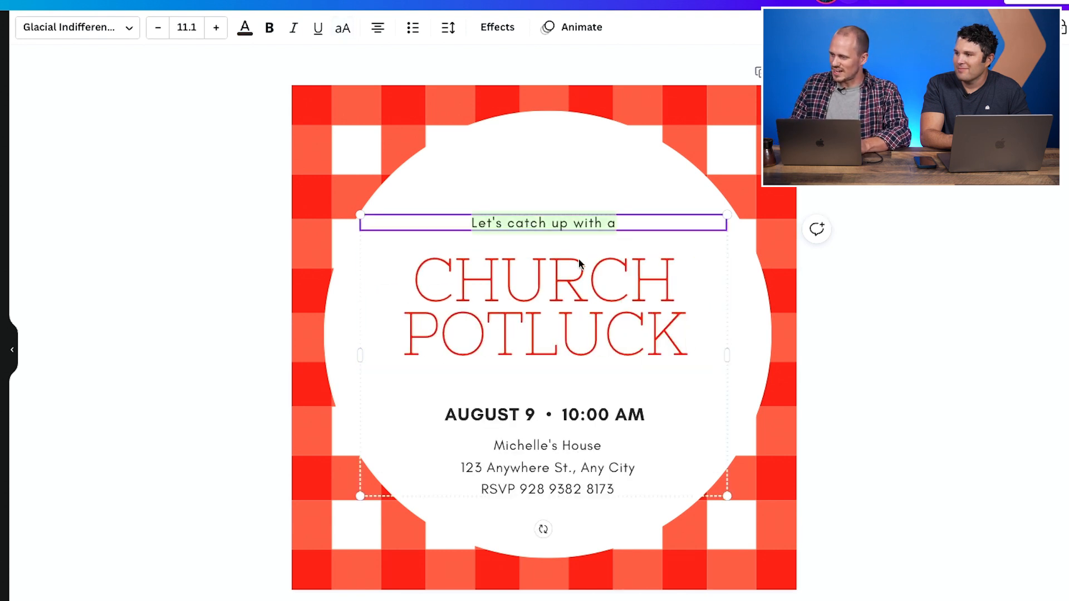
type("C")
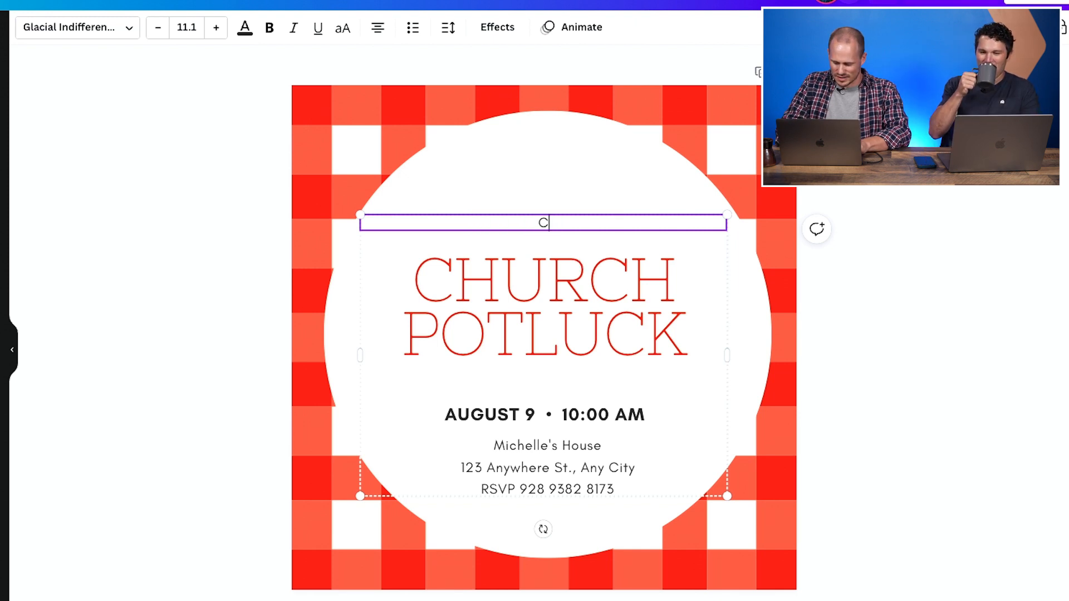
type("ome ")
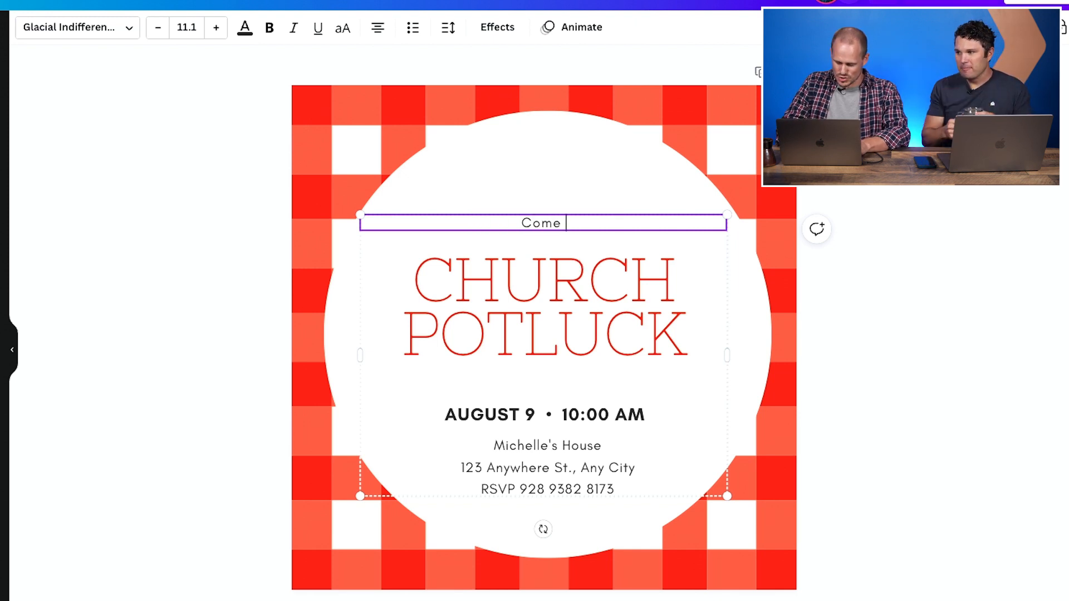
type("join us for a")
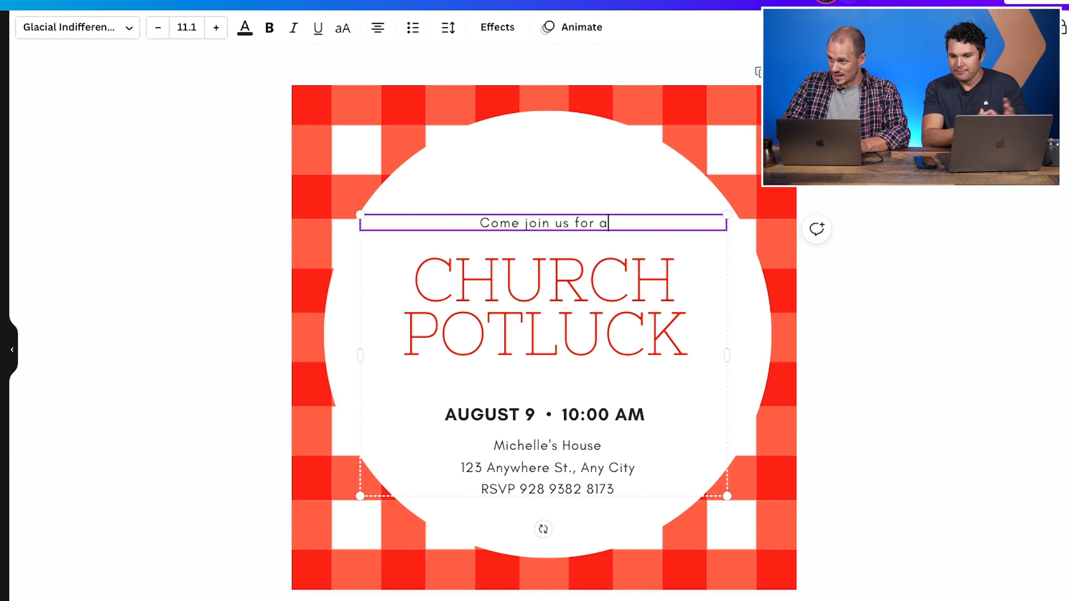
- Replace 'Michelle's House' in the address block with 'Metro Church' on its own line
left_click(479, 414)
left_click(480, 412)
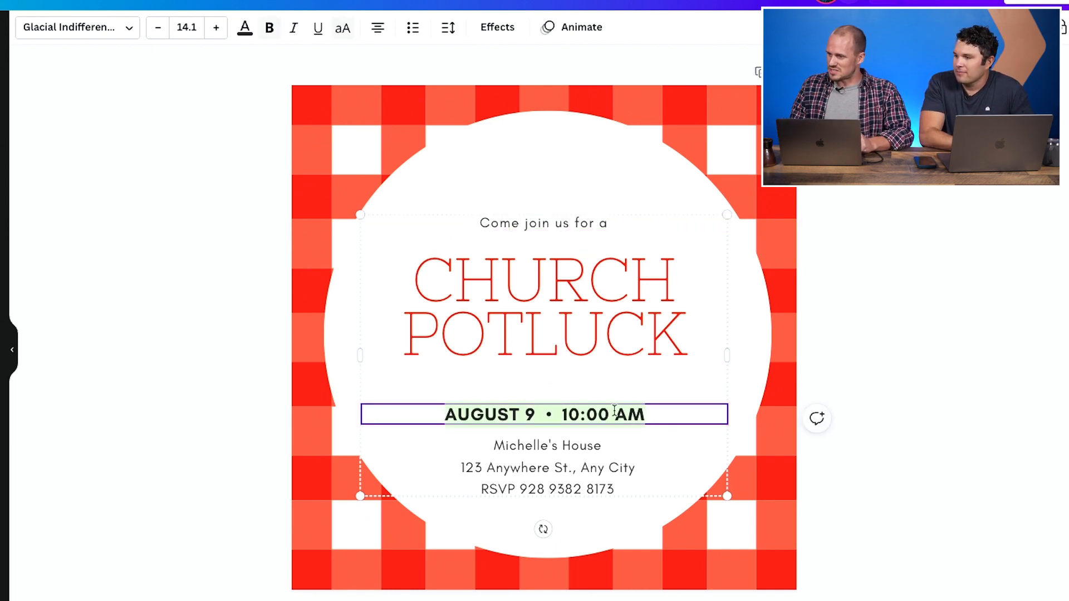
left_click(546, 449)
left_click(522, 447)
double_click(522, 444)
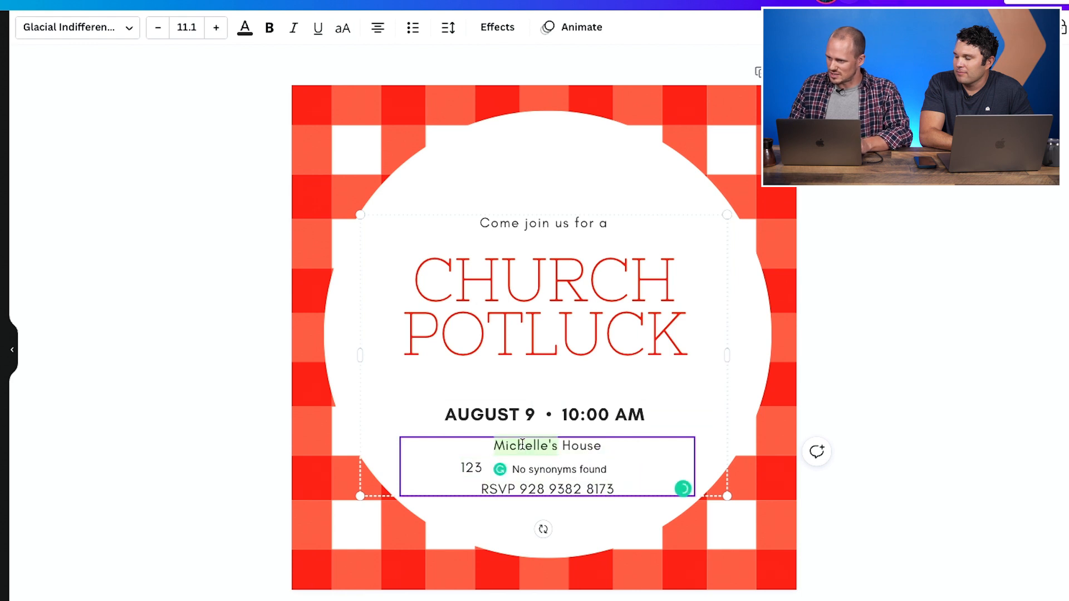
left_click(522, 445)
type("Metro Church123 Anywhere St., Any City")
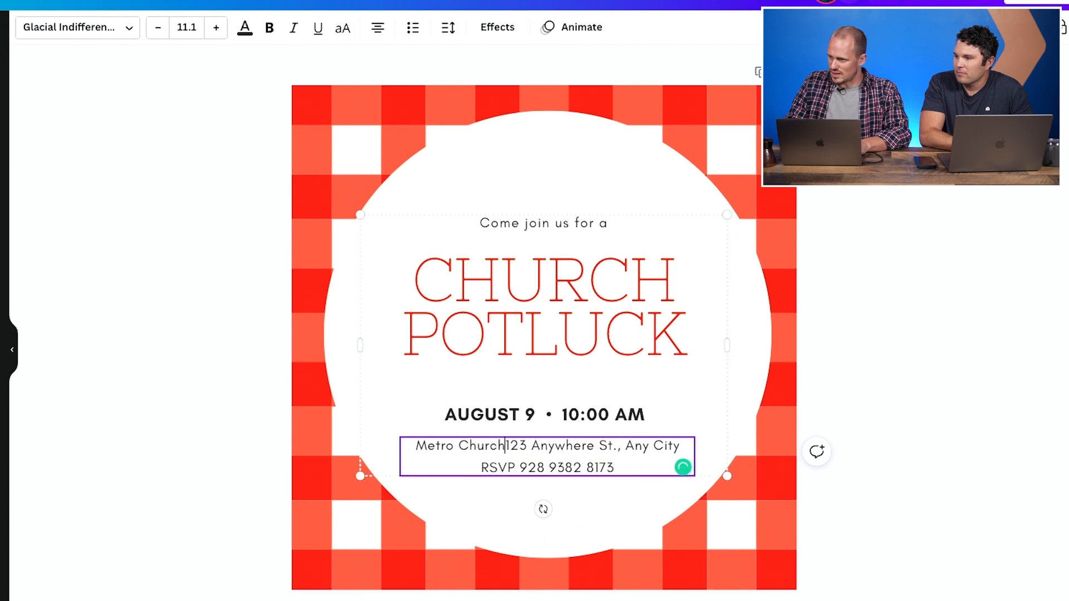
key("Return")
left_click_drag(473, 468, 533, 471)
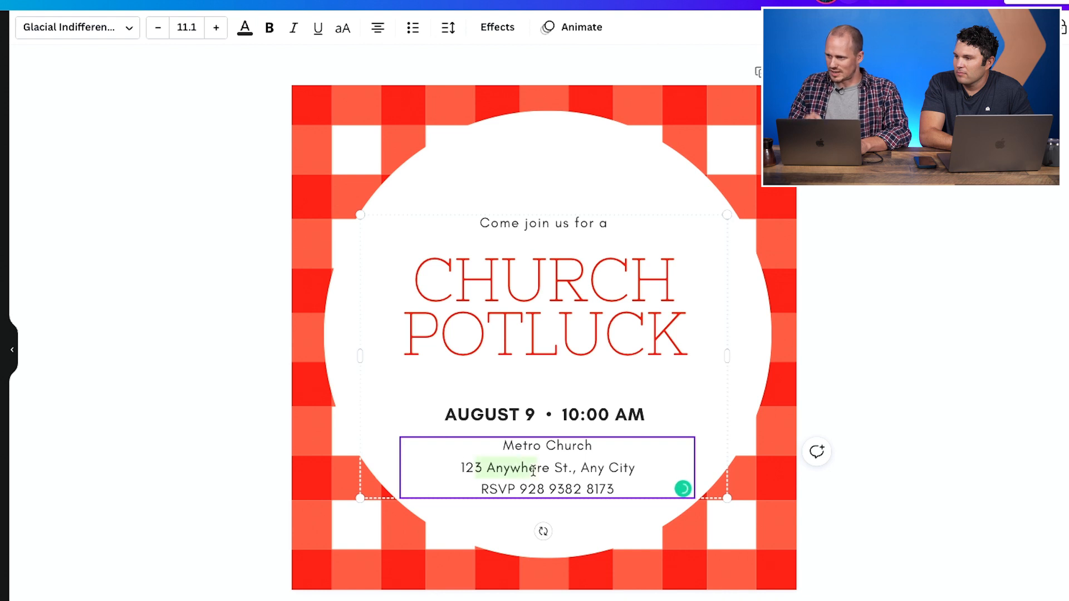
left_click(601, 488)
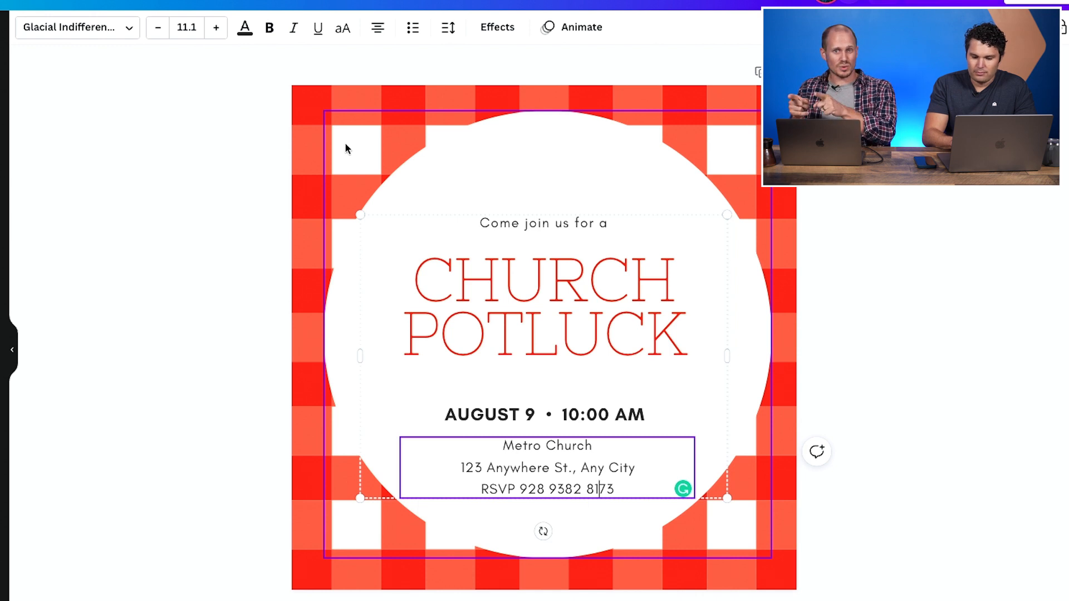
- Recolor the gingham background using the Metro Brand blue-gray and dark charcoal colors
left_click(299, 90)
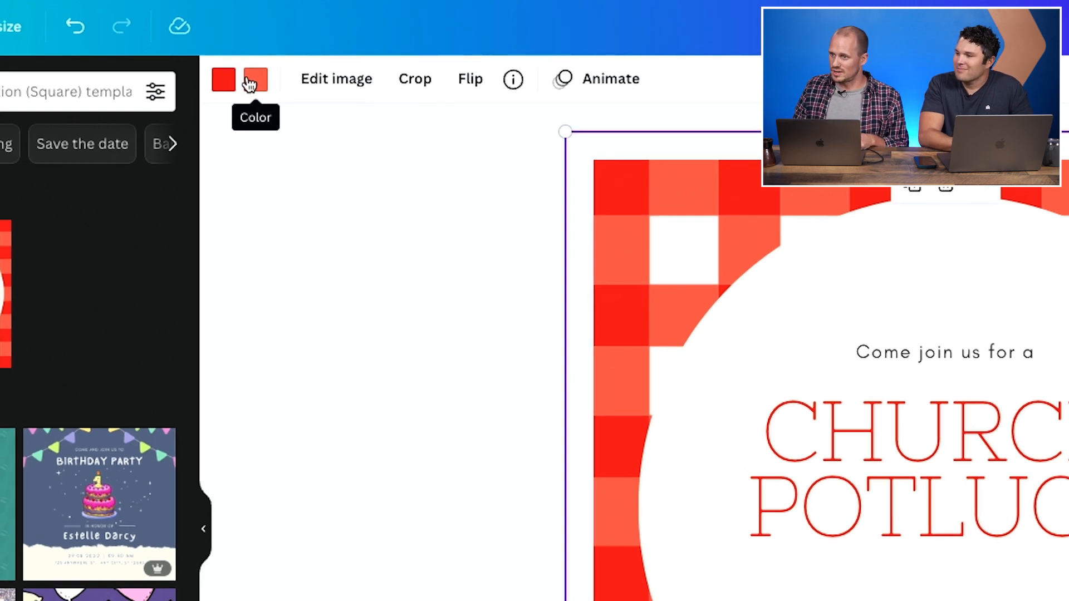
left_click(222, 79)
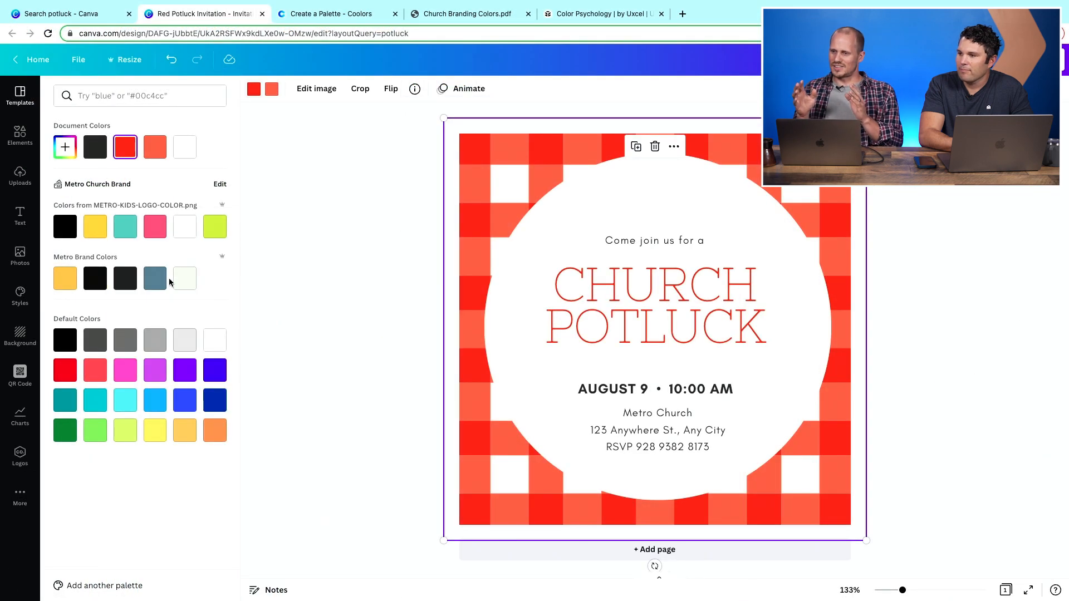
left_click(156, 279)
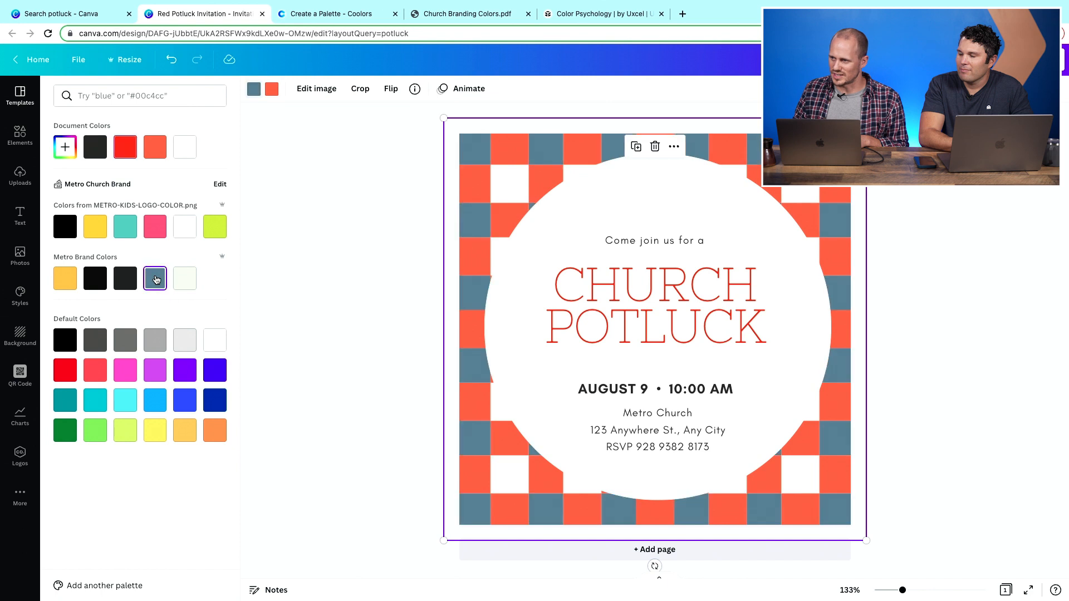
left_click(272, 90)
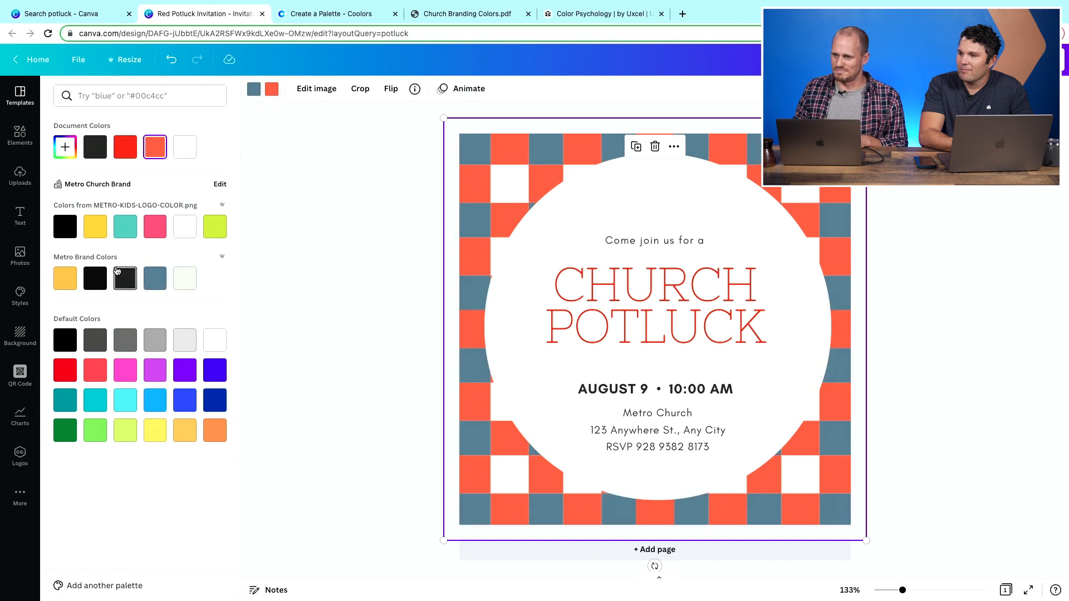
left_click(187, 284)
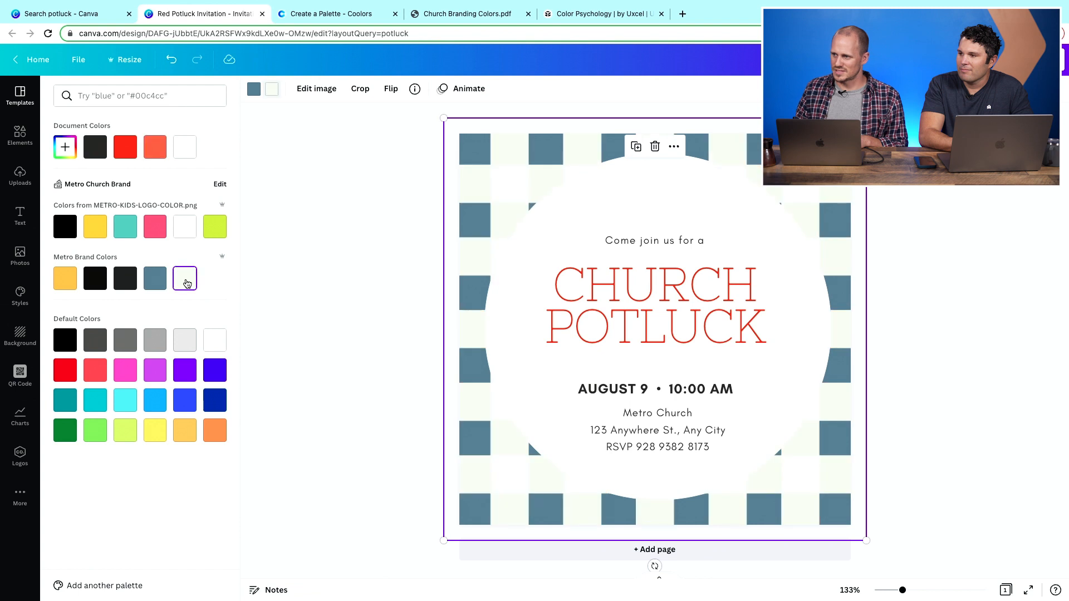
left_click(156, 279)
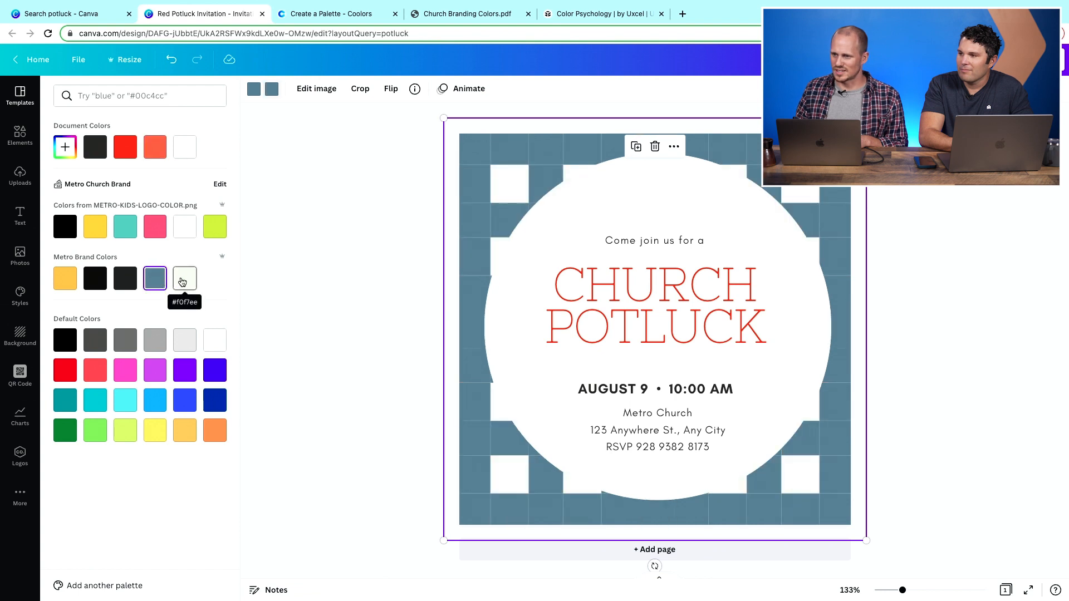
left_click(126, 278)
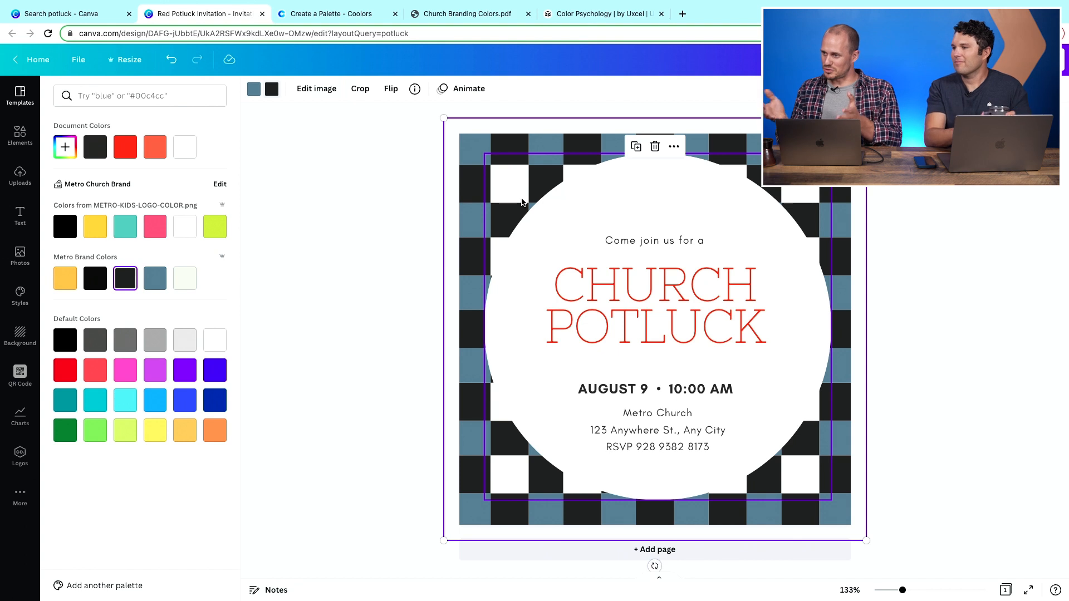
- Change the 'CHURCH POTLUCK' heading color to the yellow Metro Brand color
left_click(637, 283)
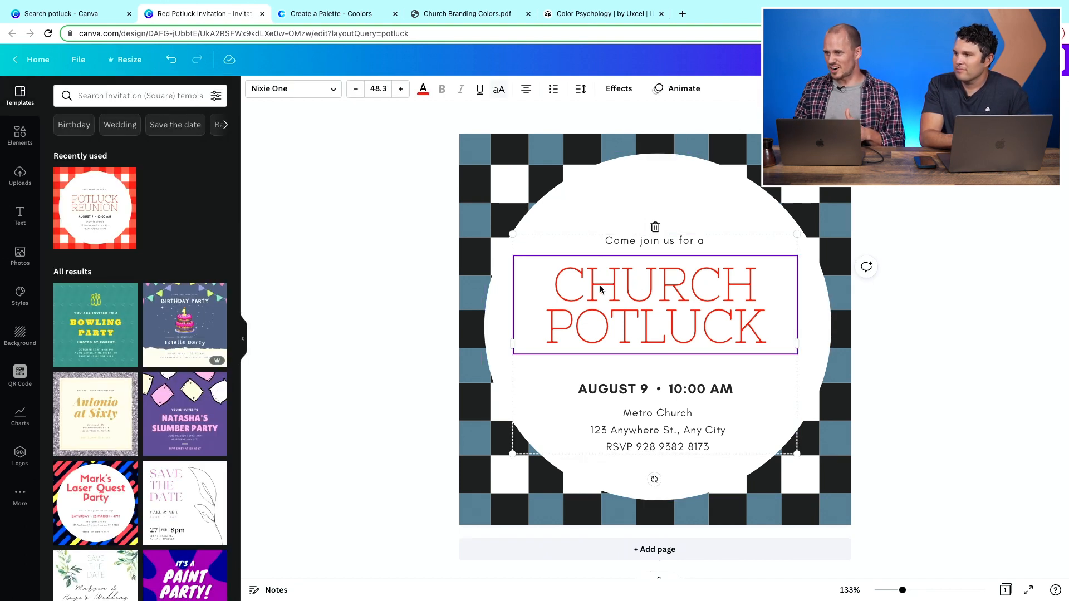
left_click(423, 91)
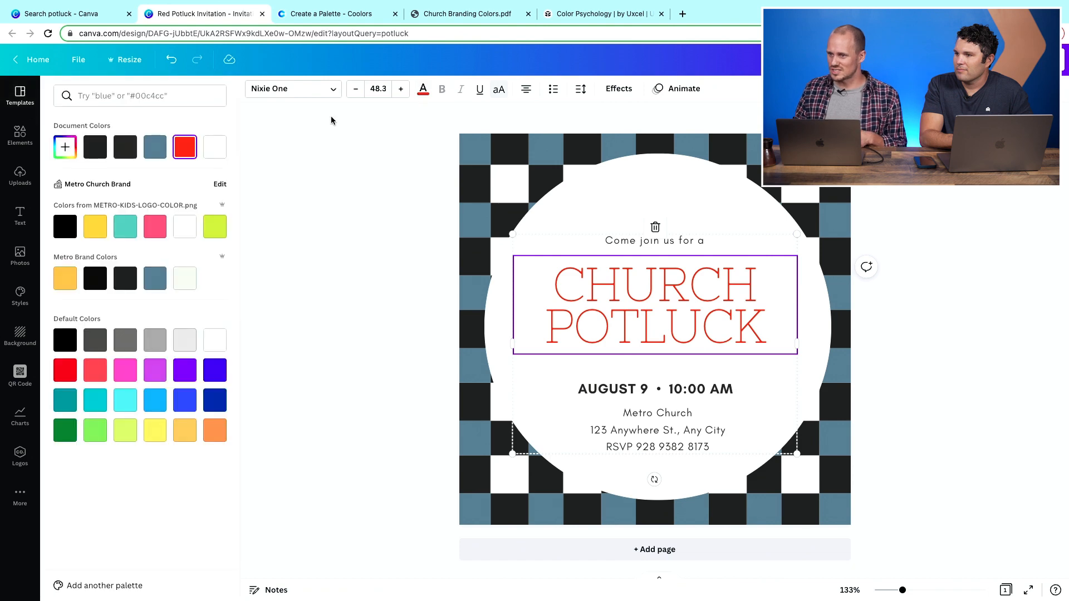
left_click(66, 278)
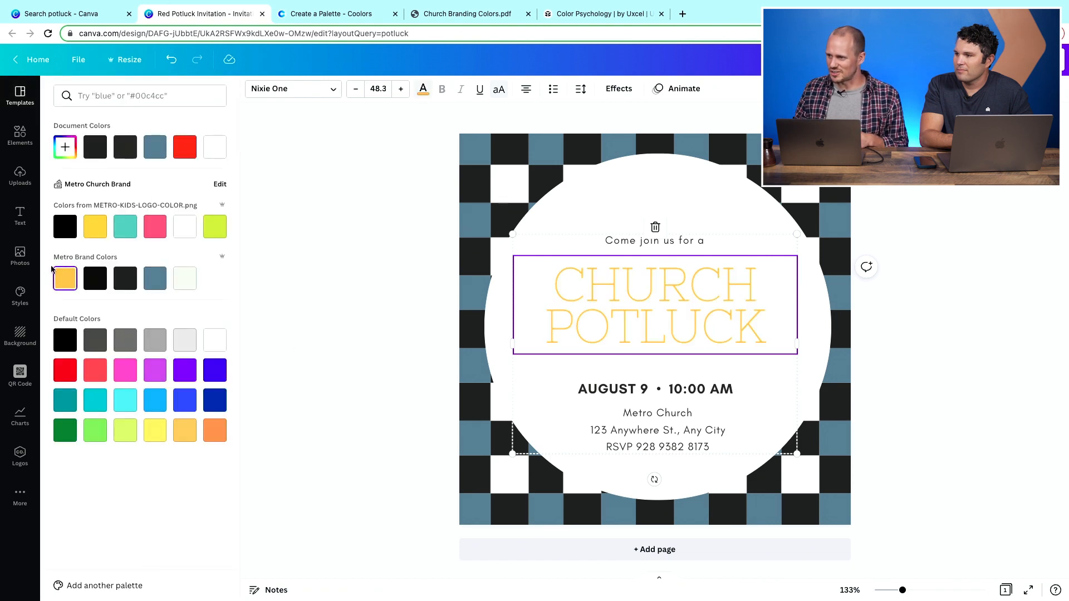
- Set the heading font to Montserrat Classic
left_click(492, 375)
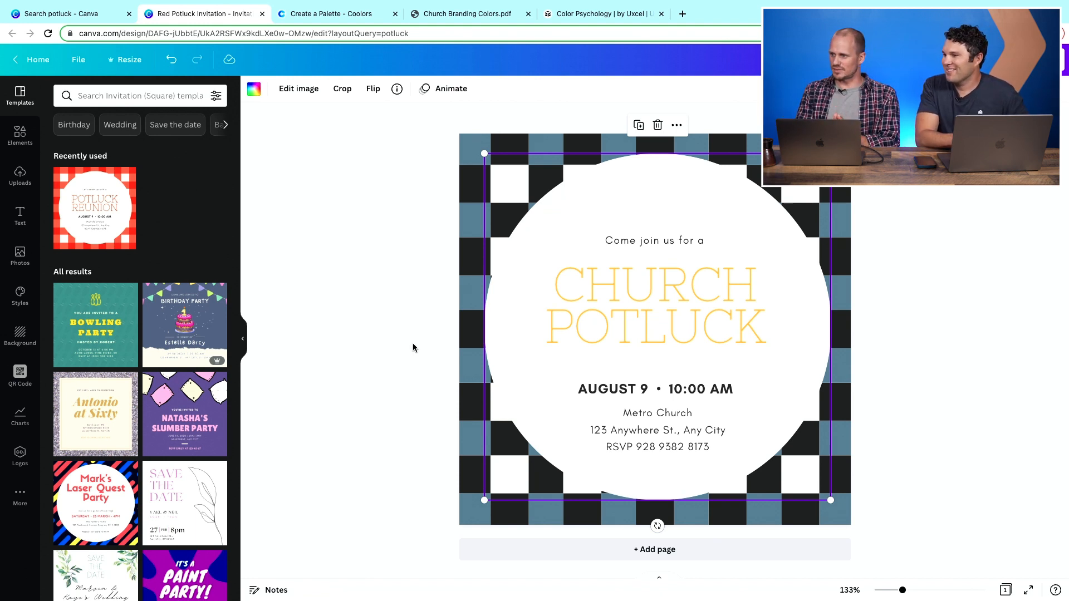
left_click(631, 296)
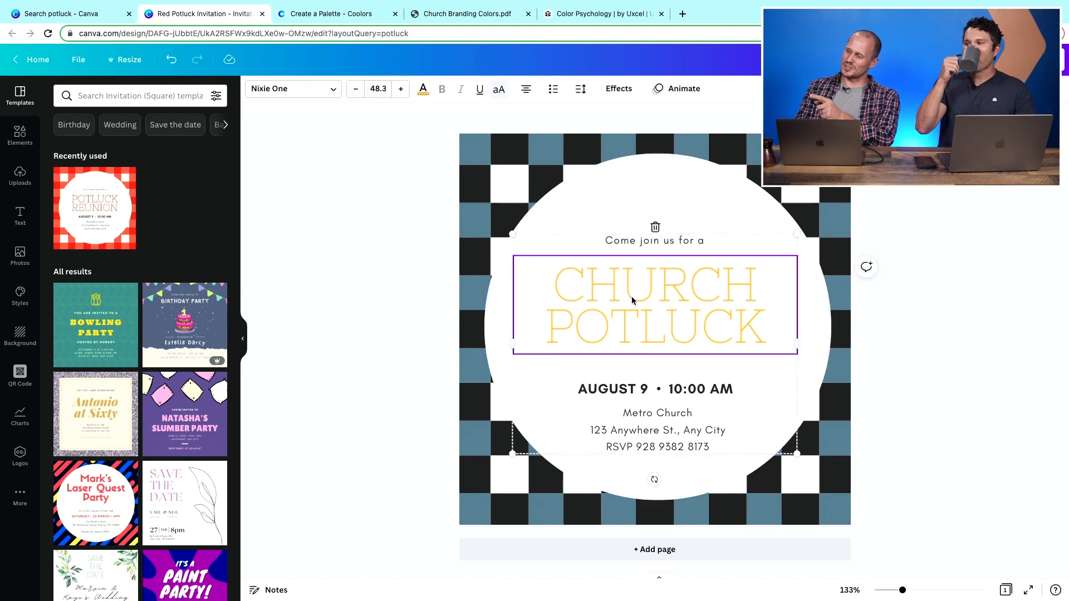
left_click(327, 95)
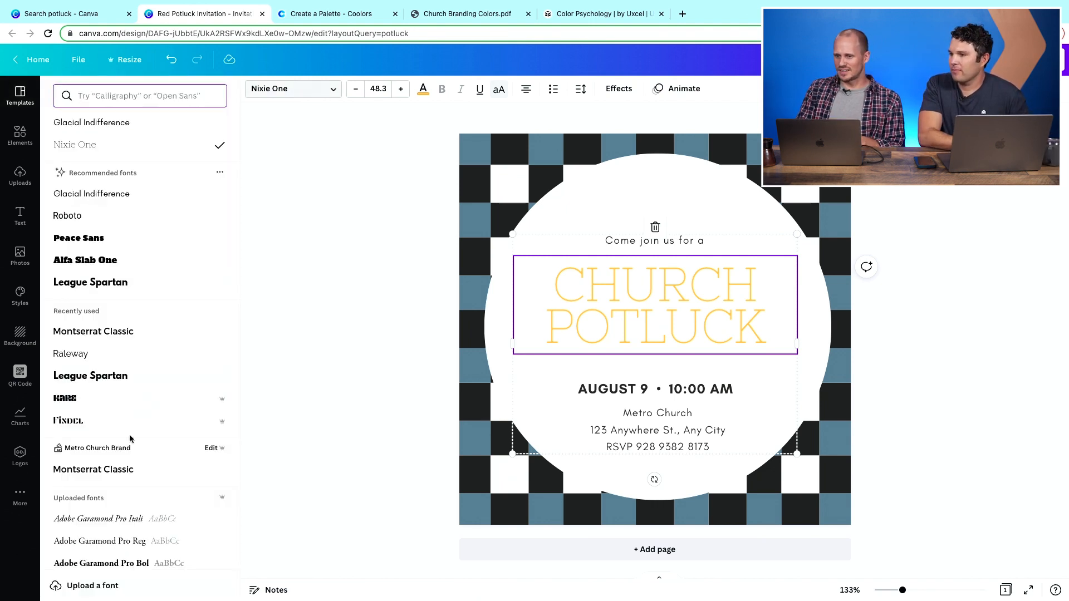
left_click(105, 472)
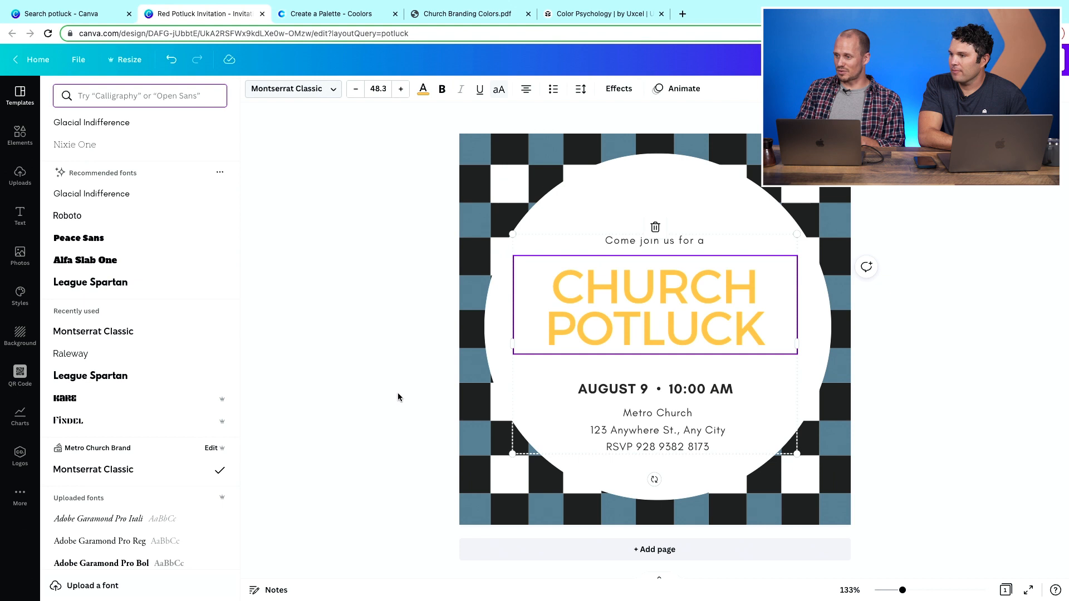
left_click(650, 425)
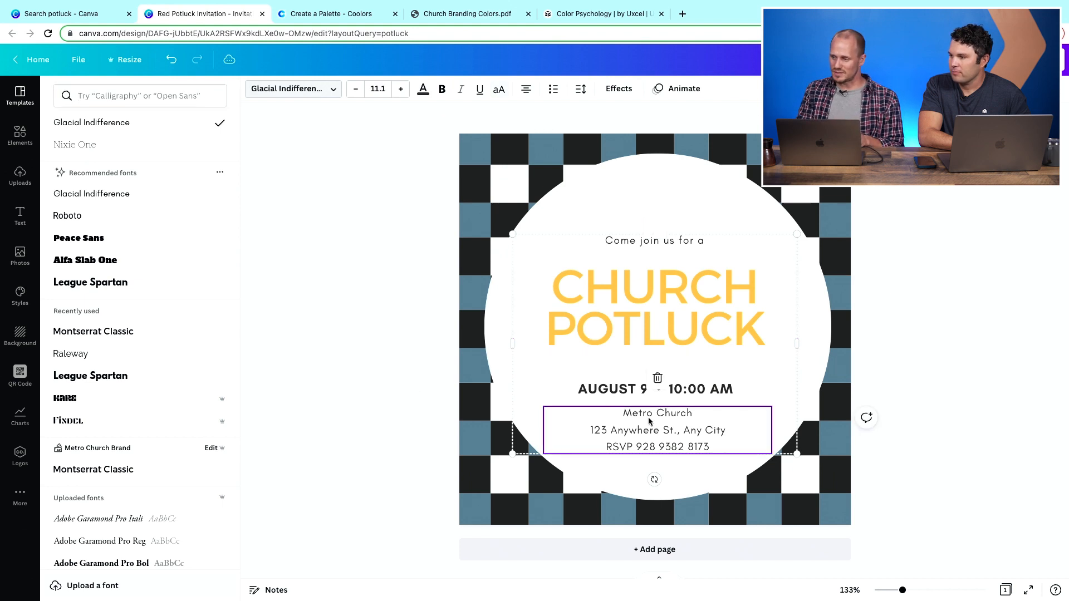
left_click(334, 90)
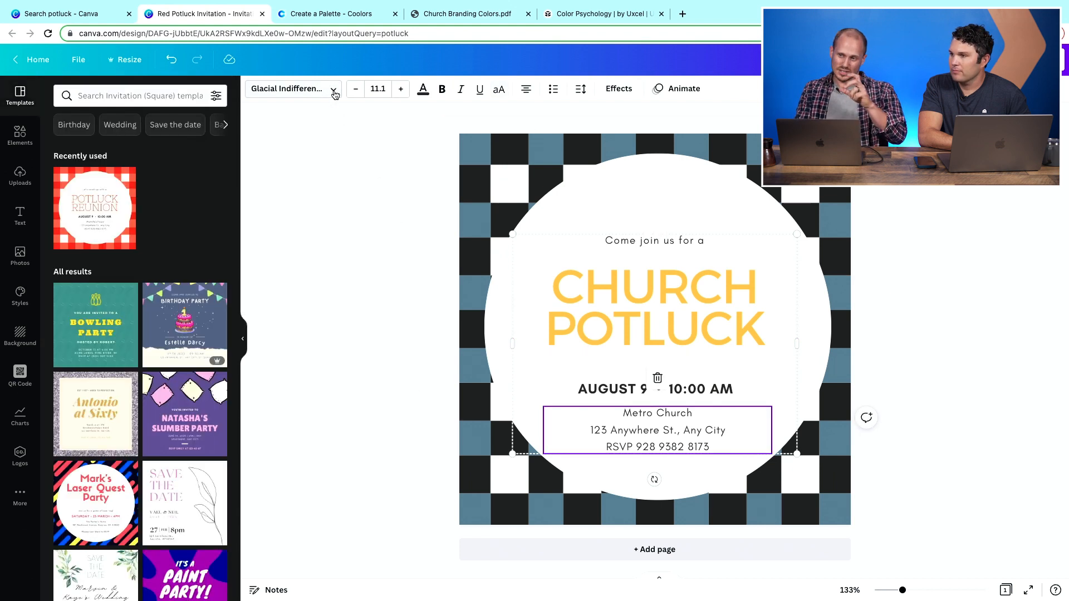
- Set the address block's font to Montserrat Classic
left_click(333, 90)
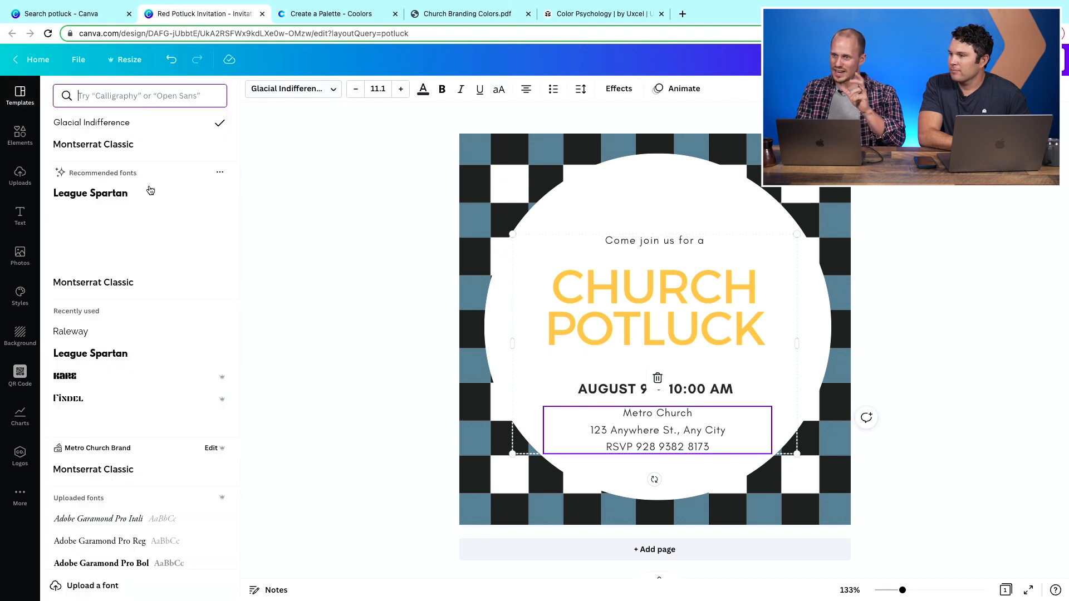
left_click(123, 145)
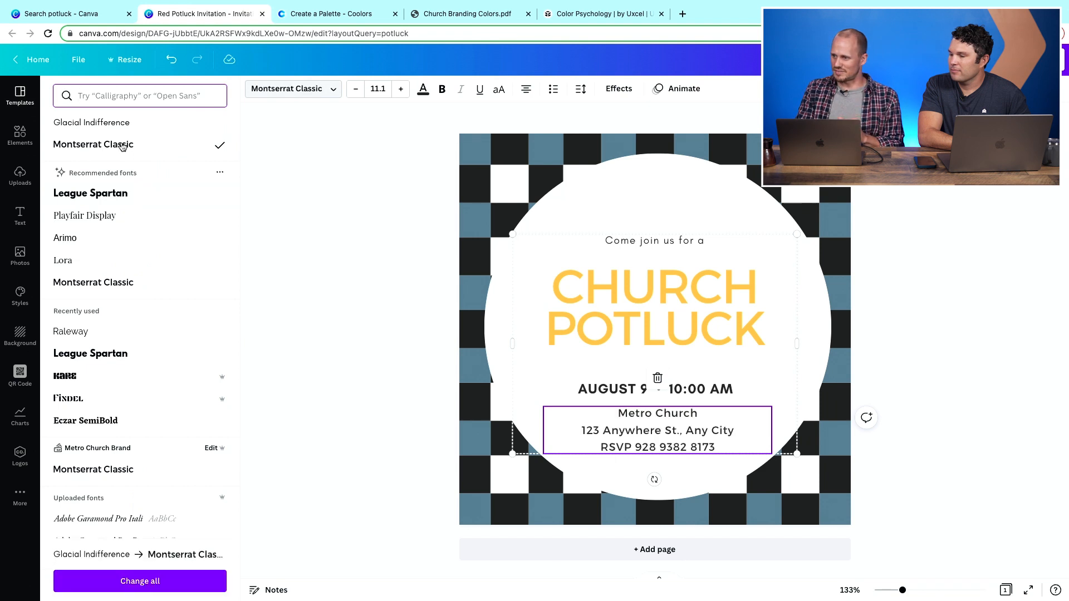
- Move the invitation's text group slightly upward inside the white circle
left_click(627, 279)
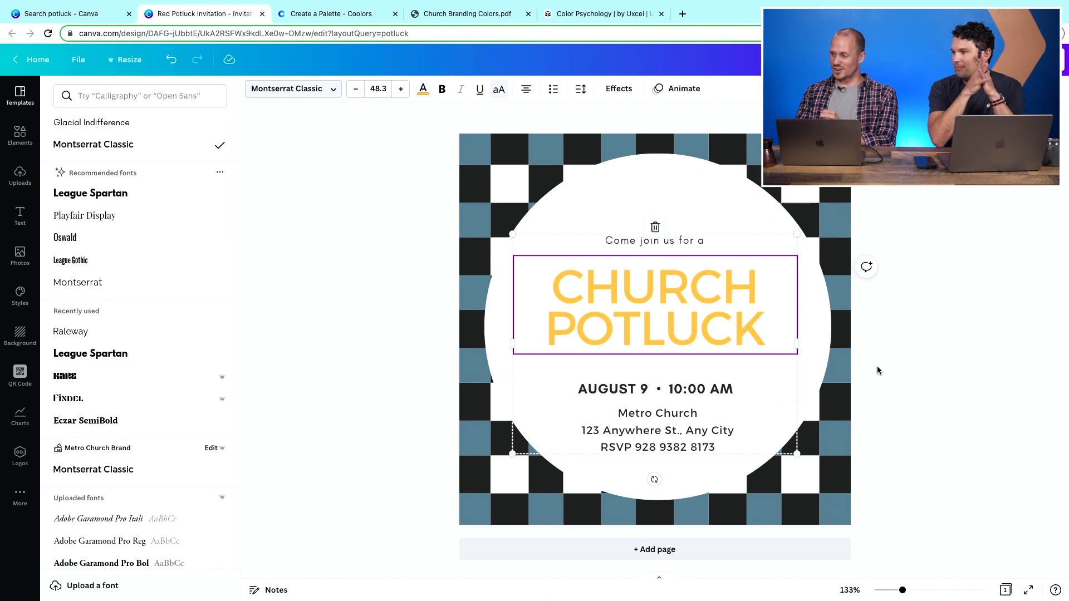
left_click(876, 367)
left_click(919, 378)
left_click_drag(703, 318, 698, 310)
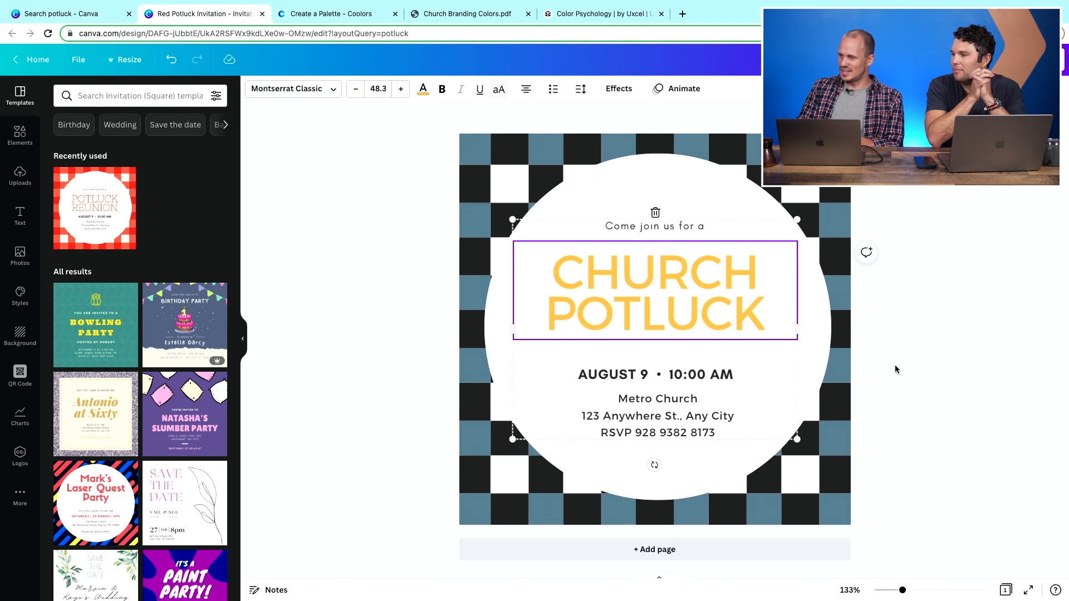
left_click(992, 376)
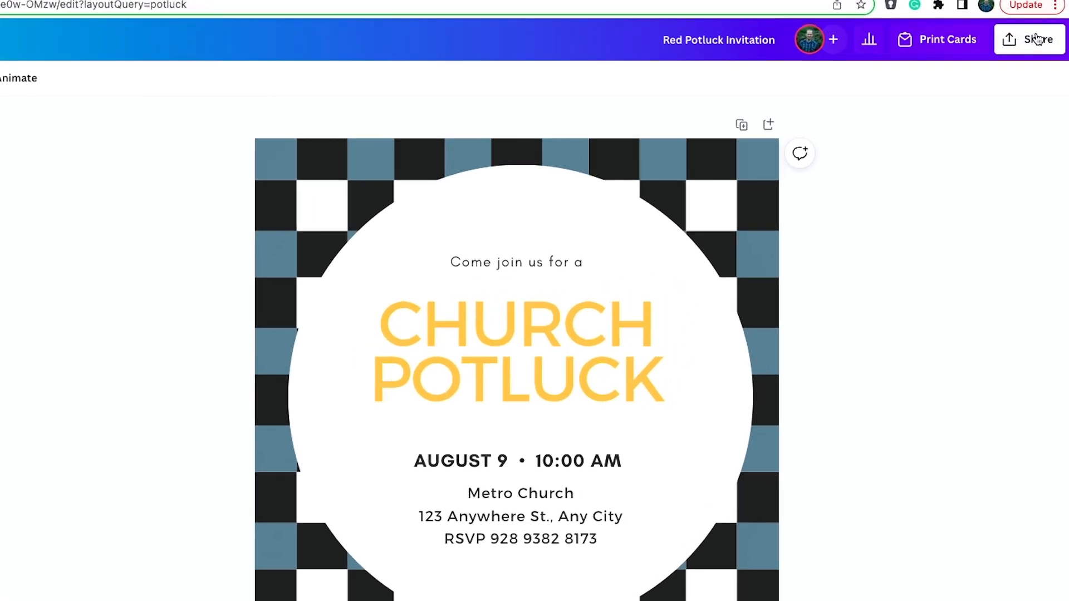
- Copy and resize the invitation into a Facebook Post design (940 × 788 px)
left_click(1043, 59)
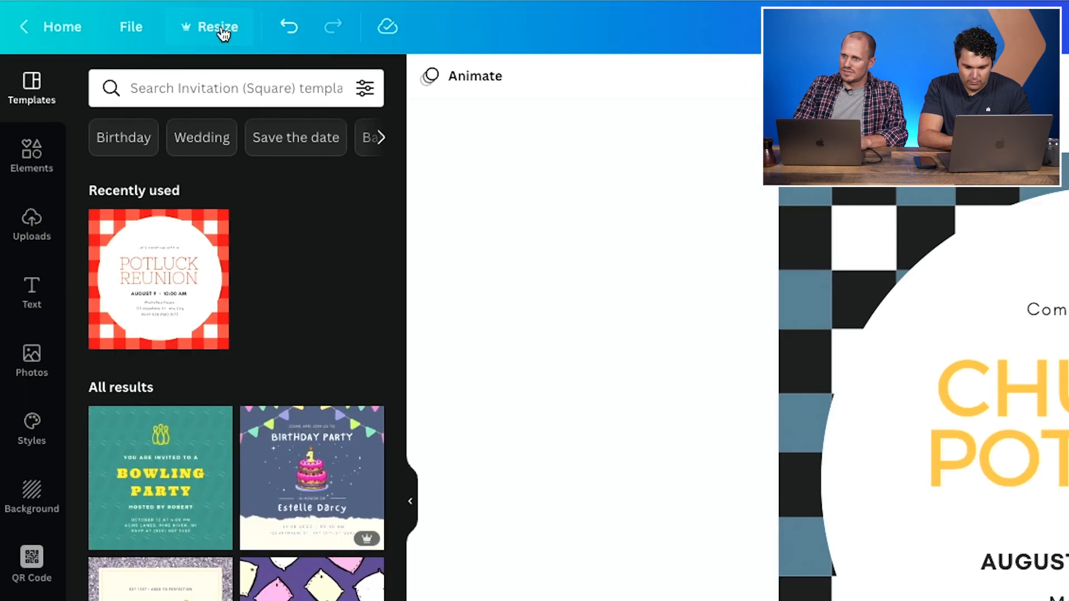
left_click(223, 34)
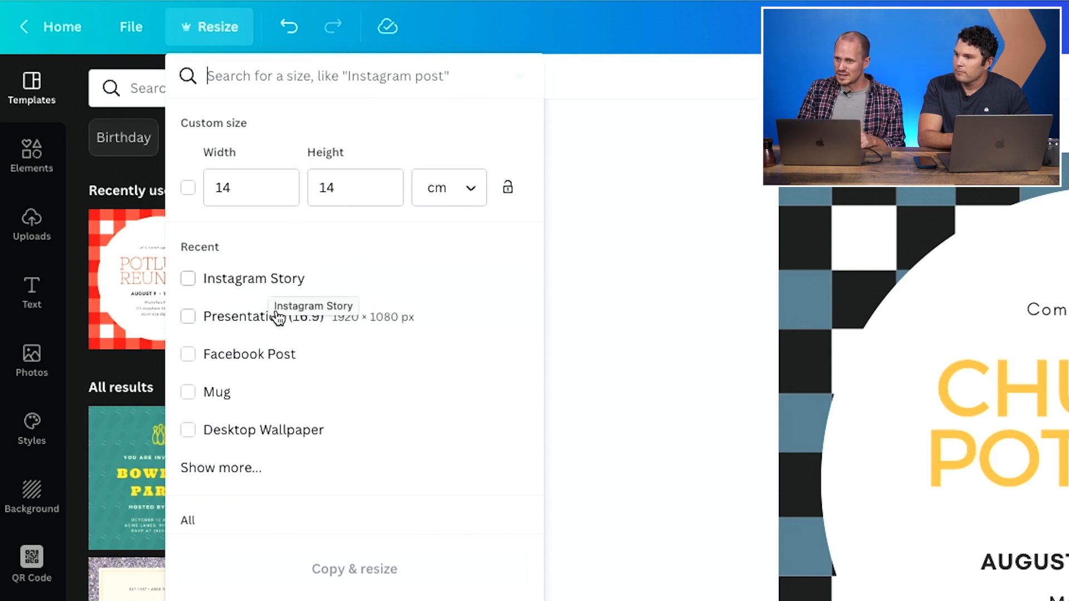
left_click(190, 355)
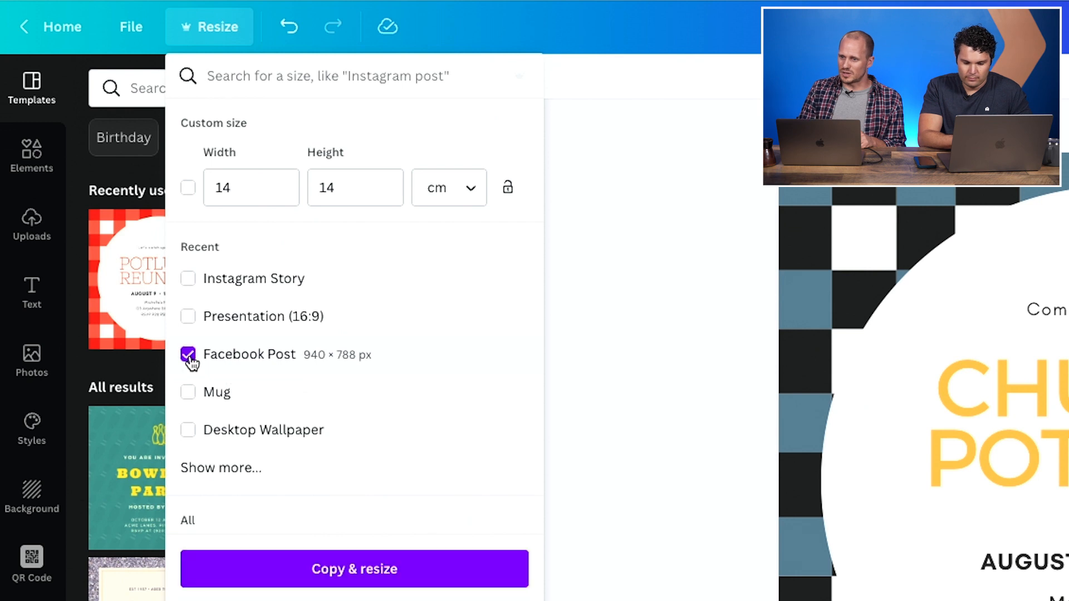
left_click(345, 570)
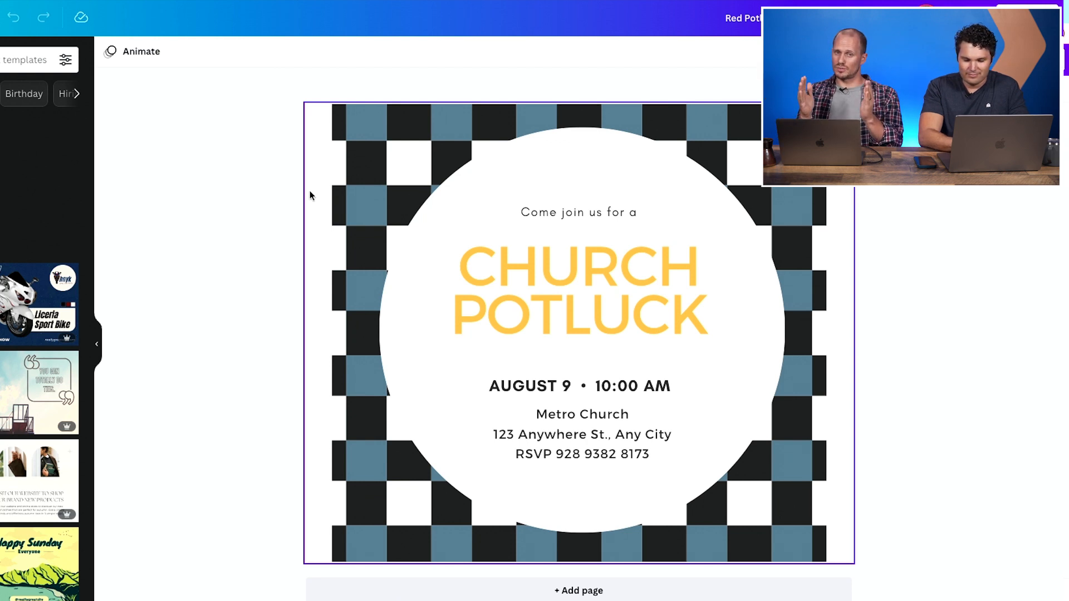
- Enlarge the checkered background image so it fills the whole Facebook post canvas
left_click(358, 189)
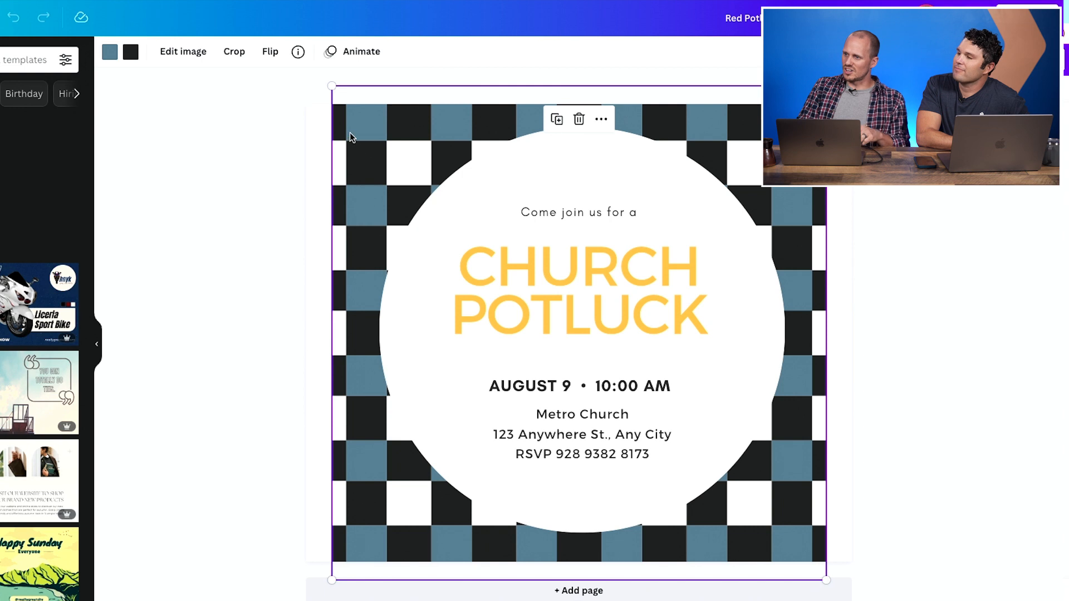
left_click_drag(331, 84, 295, 70)
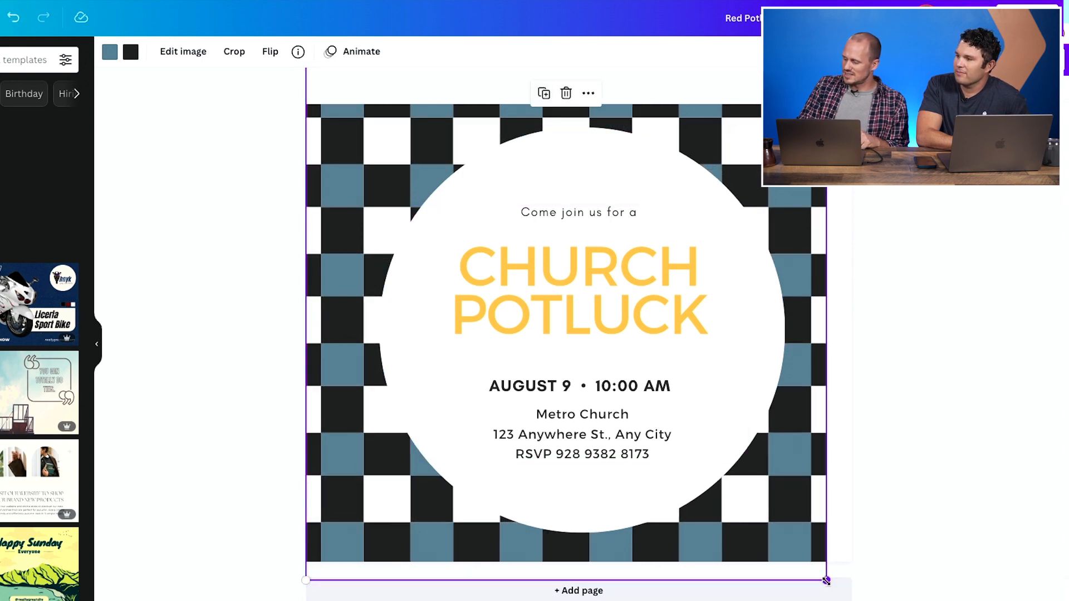
left_click_drag(836, 588, 862, 595)
left_click(951, 530)
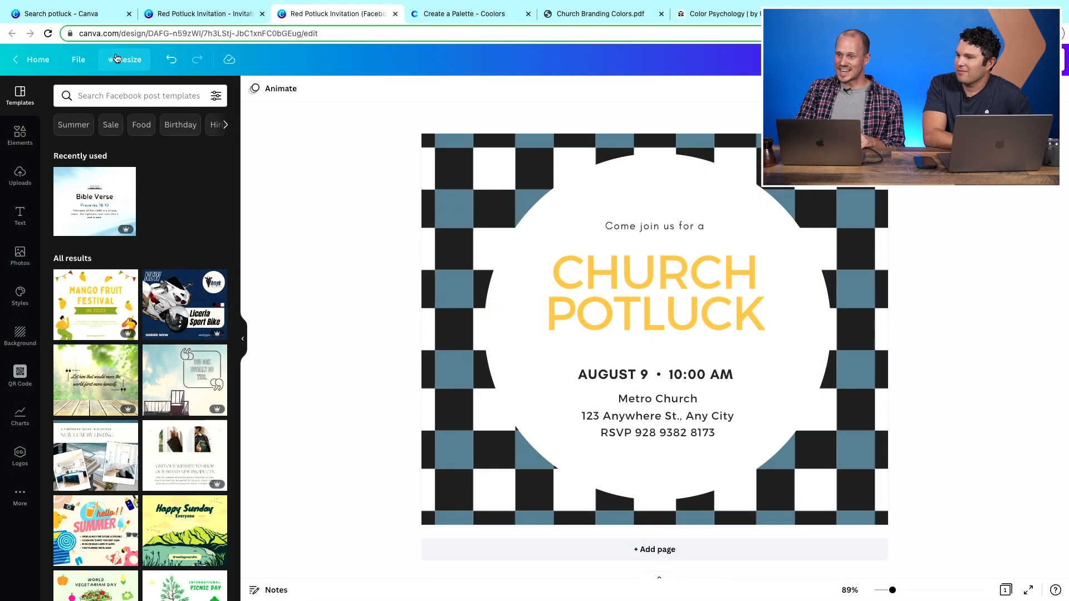
- Copy and resize the Facebook post into a Presentation (16:9) design
left_click(124, 60)
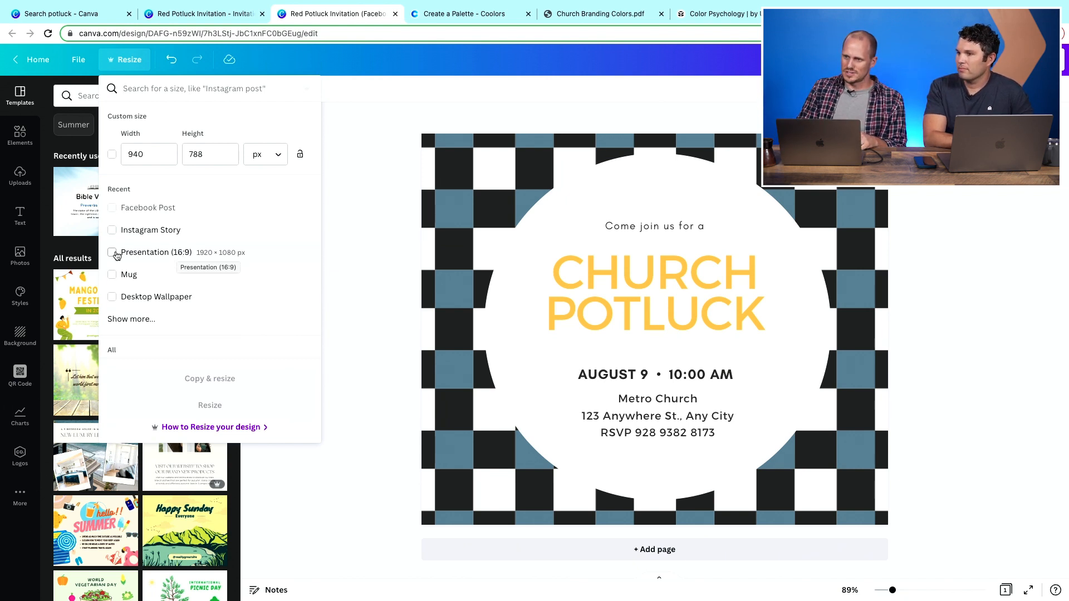
left_click(113, 253)
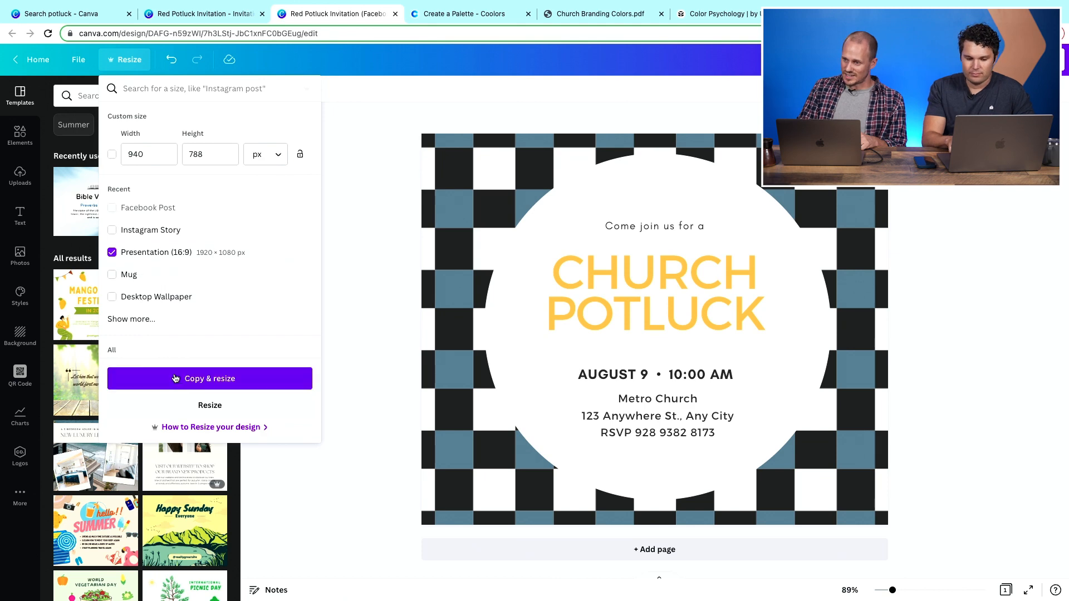
left_click(210, 378)
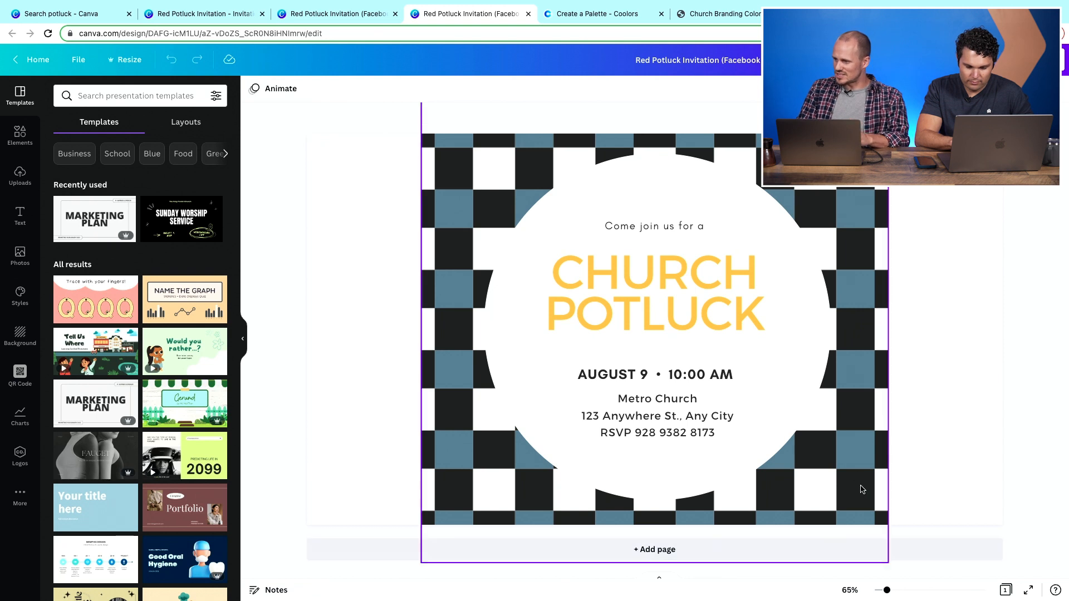
- Enlarge the checkered background image to cover the full presentation slide
left_click_drag(886, 590, 880, 590)
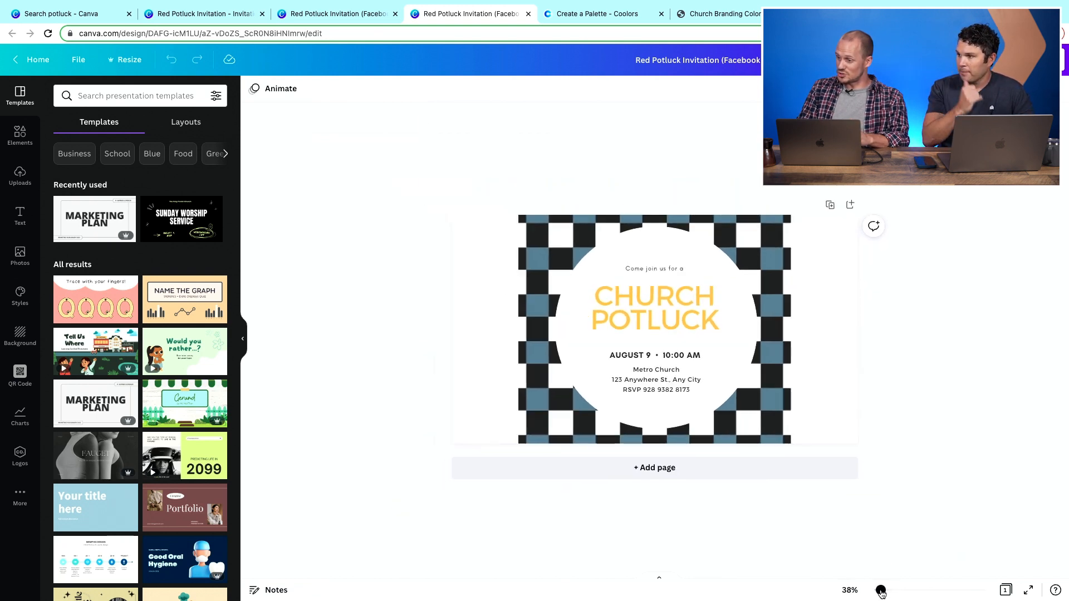
left_click(781, 463)
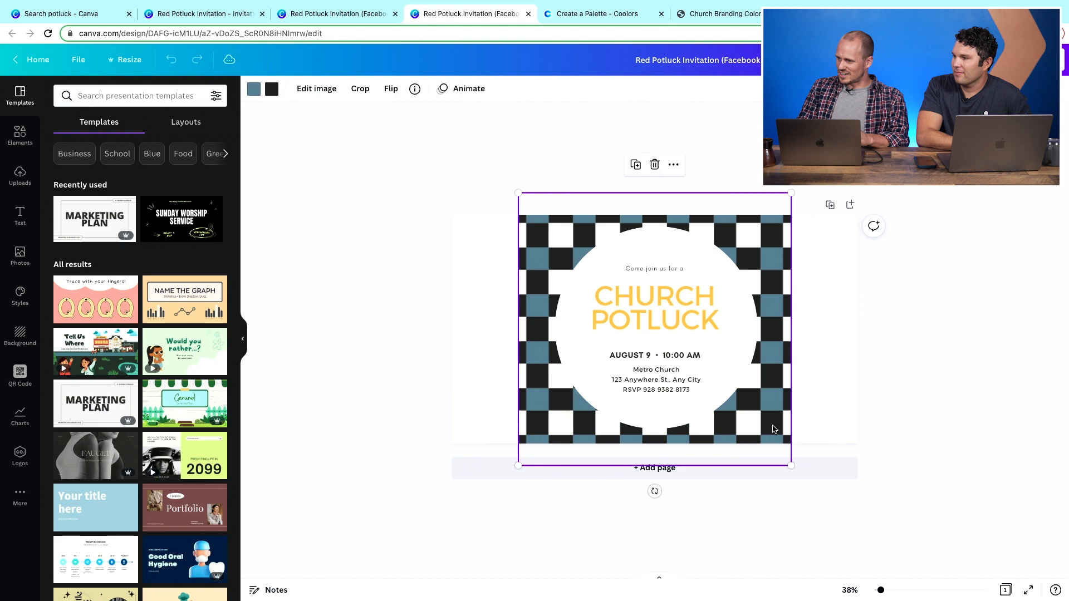
left_click_drag(788, 465, 875, 512)
left_click_drag(518, 193, 433, 149)
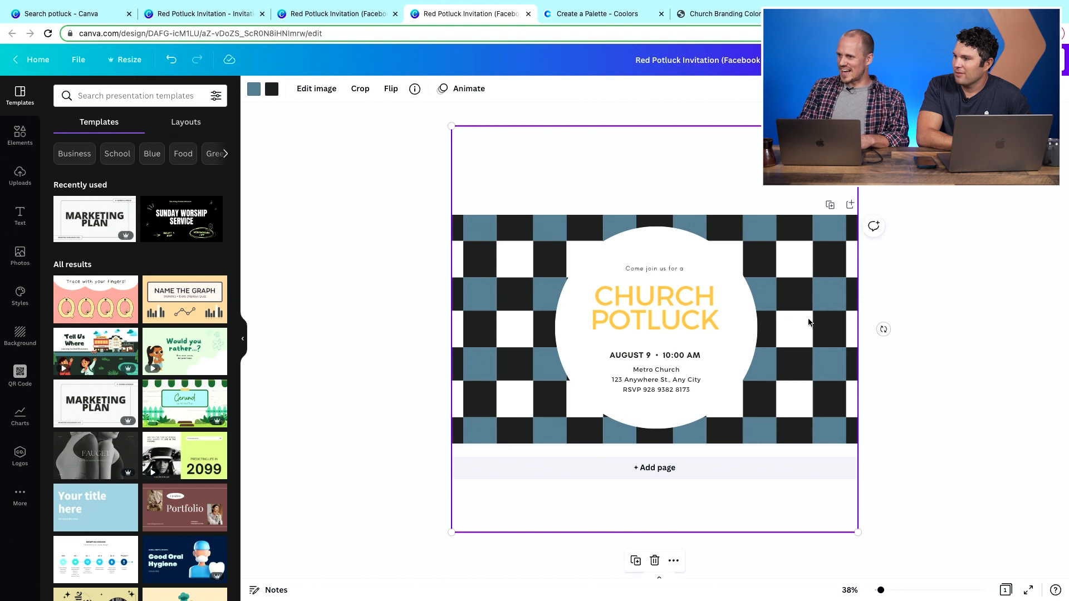
left_click(966, 381)
left_click_drag(881, 590, 885, 593)
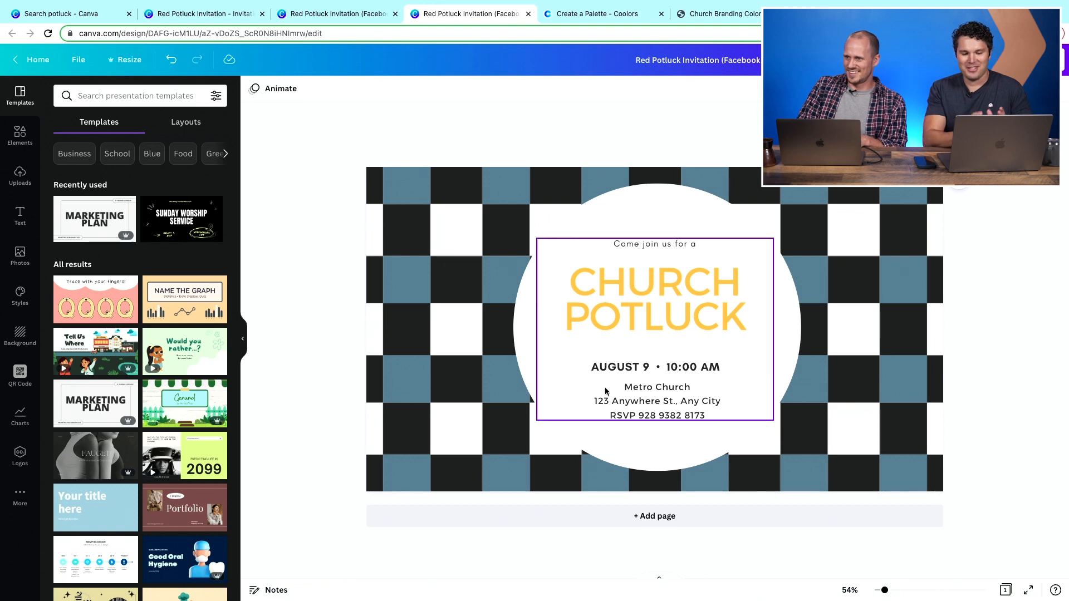
- Close the three potluck design tabs and return to the template search tab
left_click(262, 13)
left_click(262, 14)
left_click(263, 13)
left_click(49, 18)
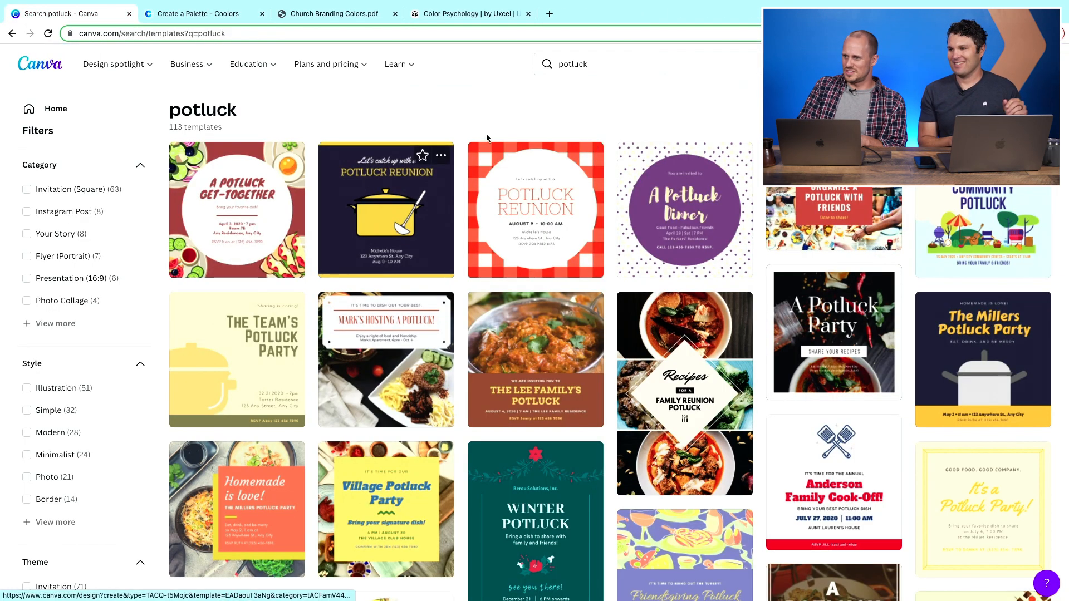
- Search templates for 'worship' and open the 'Come join us for a Night of Worship' post template
left_click(595, 65)
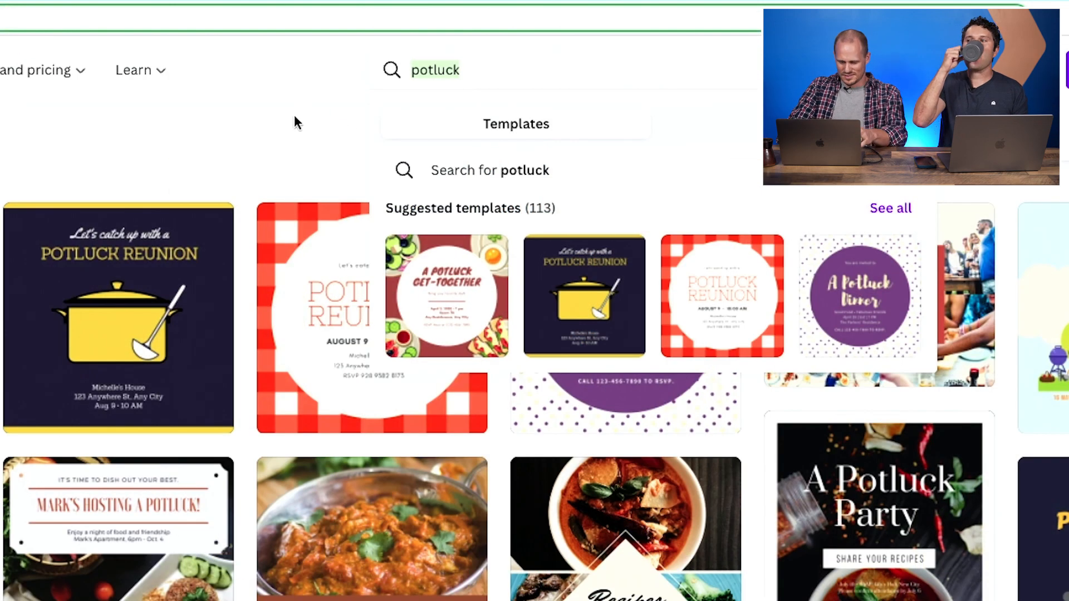
type("wo")
type("hsip")
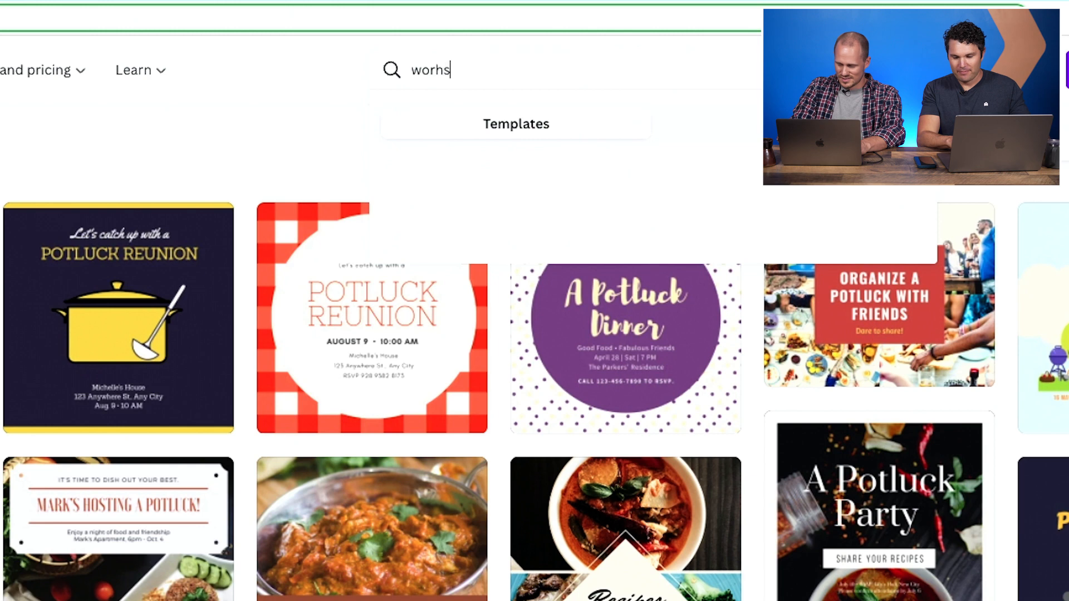
key("BackSpace")
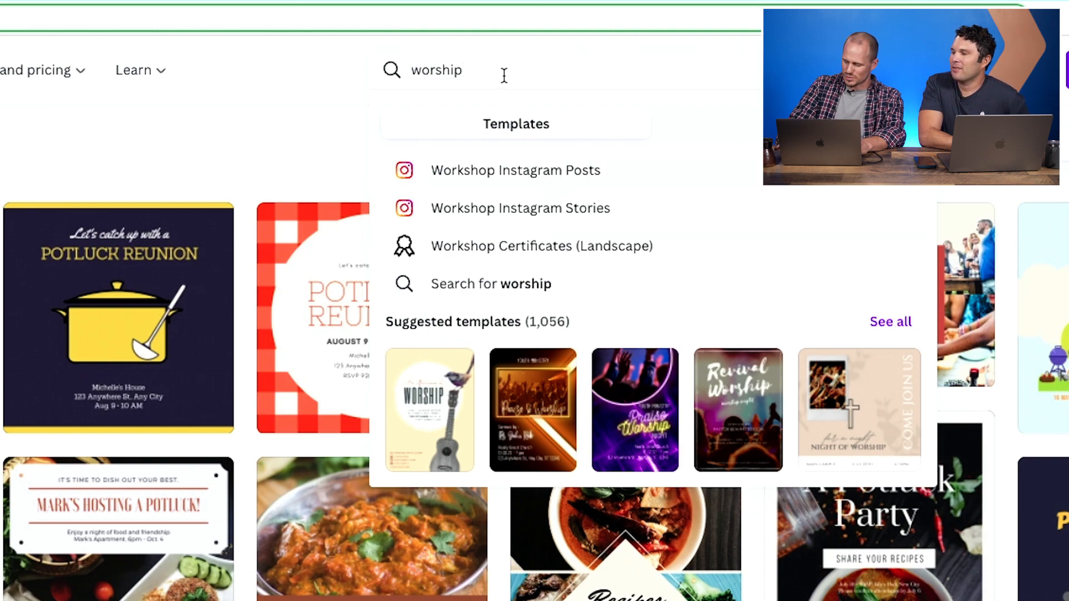
key("Return")
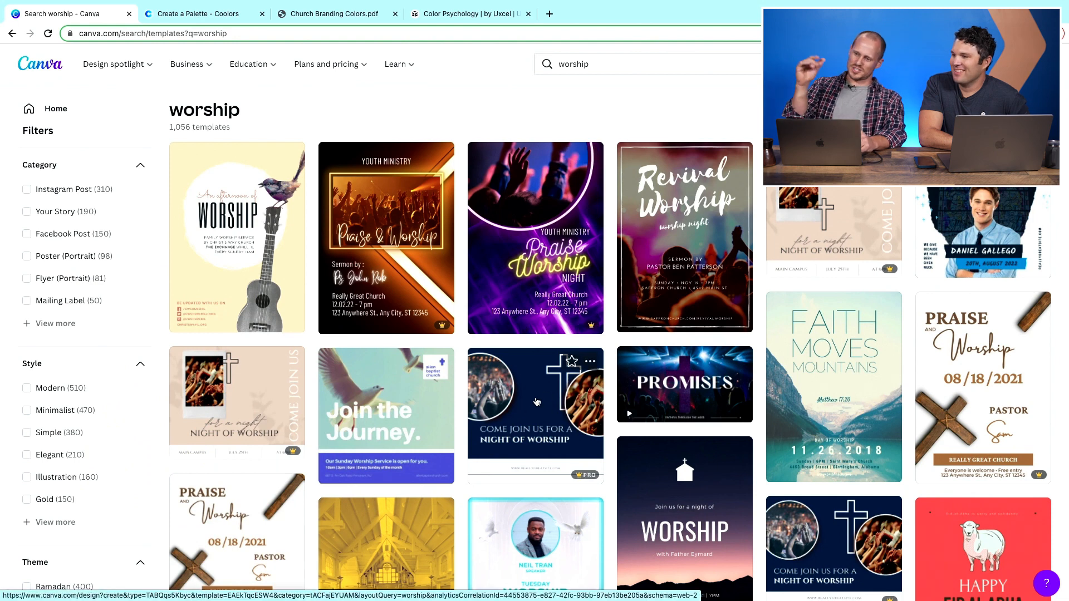
left_click(536, 402)
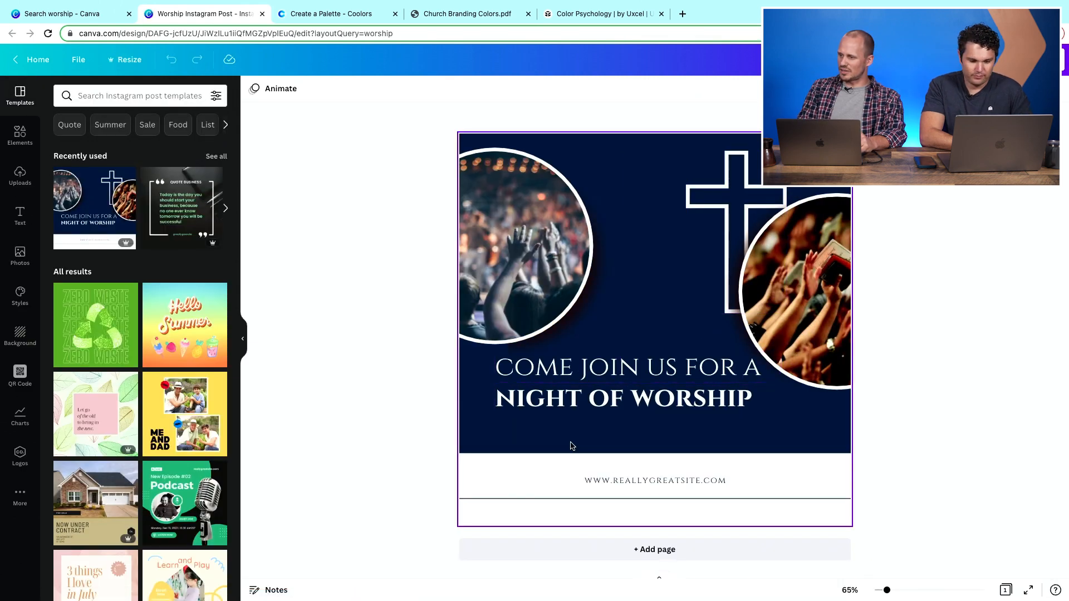
- Replace the website address text with 'METROCHURCH.CHURCHTRAC.COM'
double_click(677, 480)
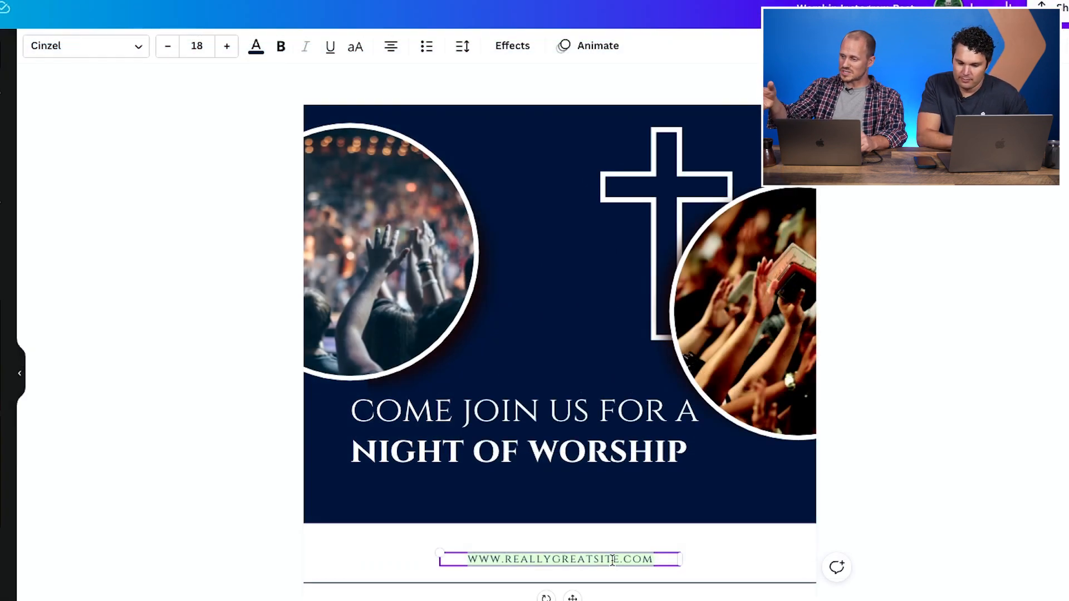
type("METR")
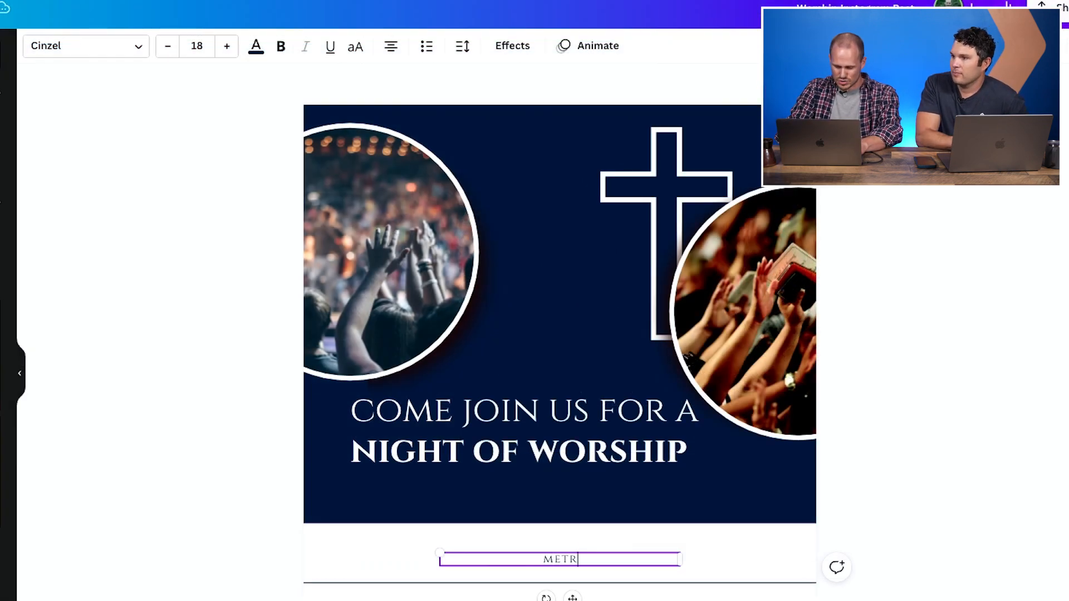
type("OCHURCH.CHURCHTRAC.")
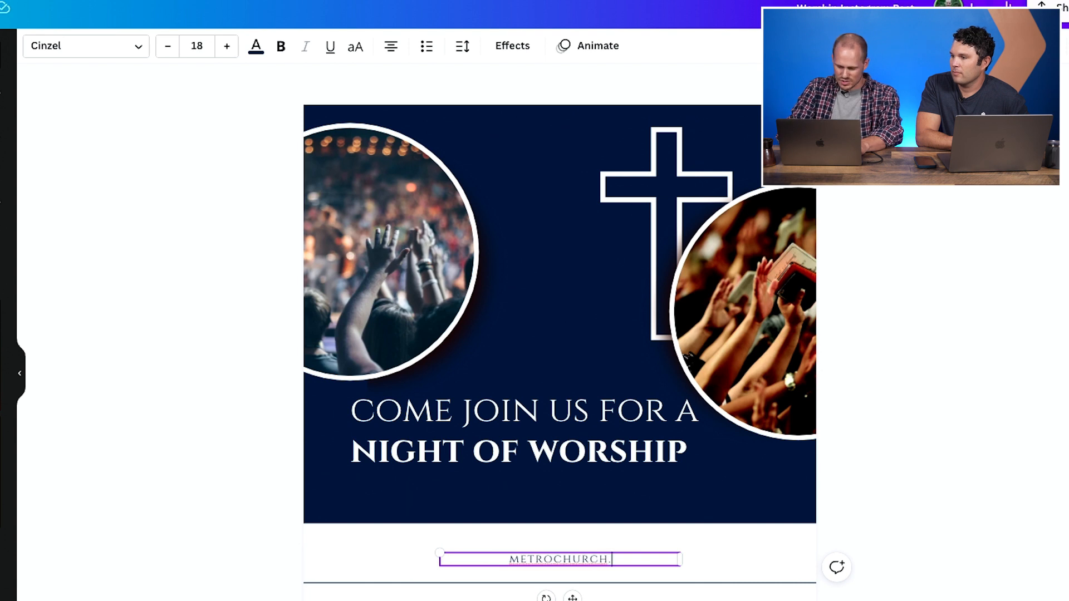
type("COM")
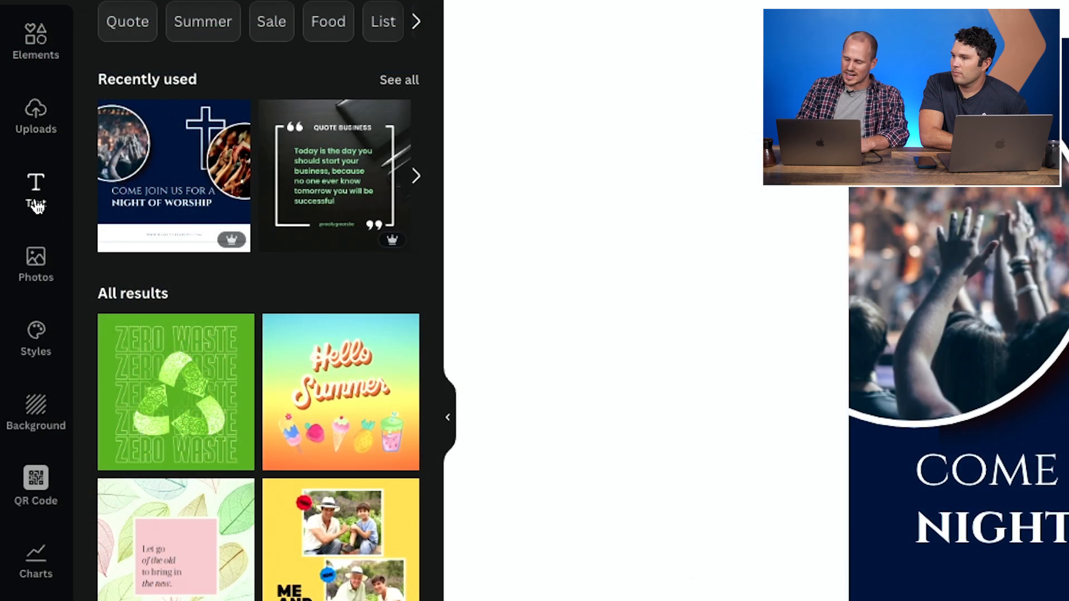
- Add a Metro Church Brand subheading and place it beneath 'NIGHT OF WORSHIP'
left_click(36, 201)
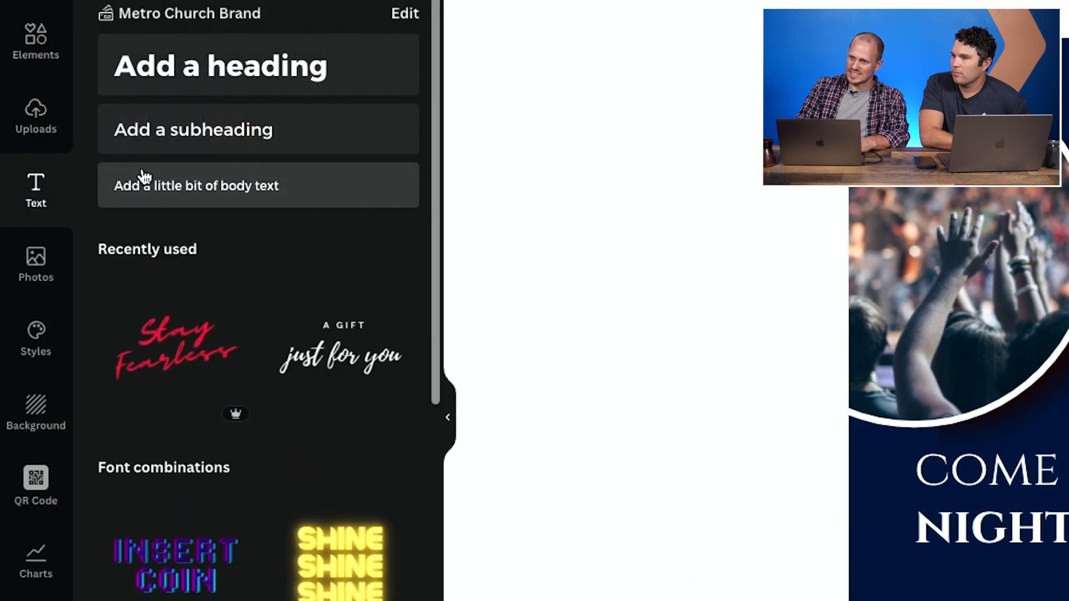
left_click(239, 128)
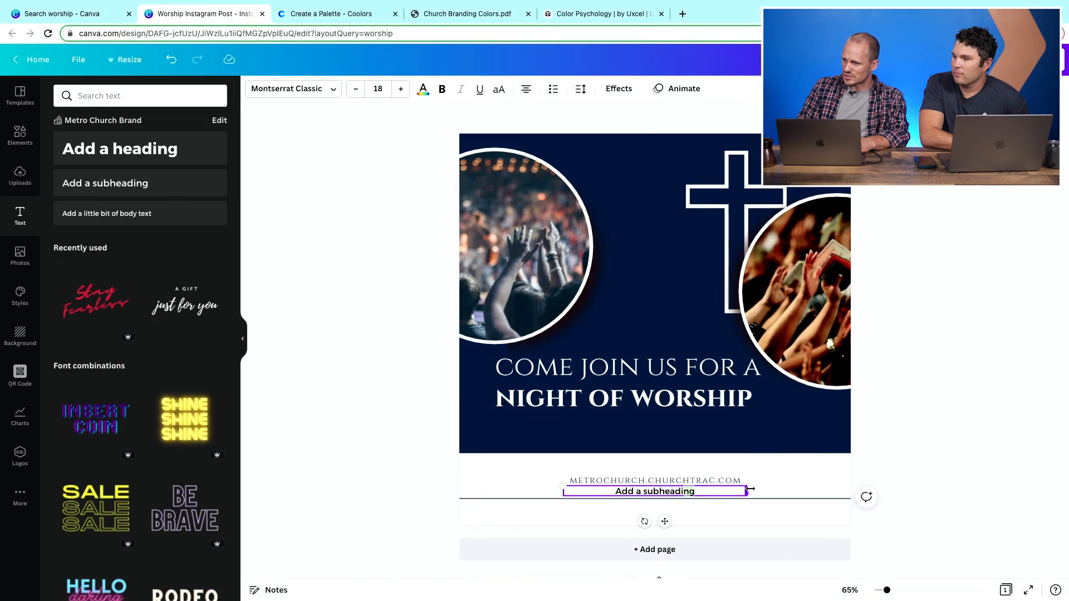
left_click_drag(728, 497, 662, 435)
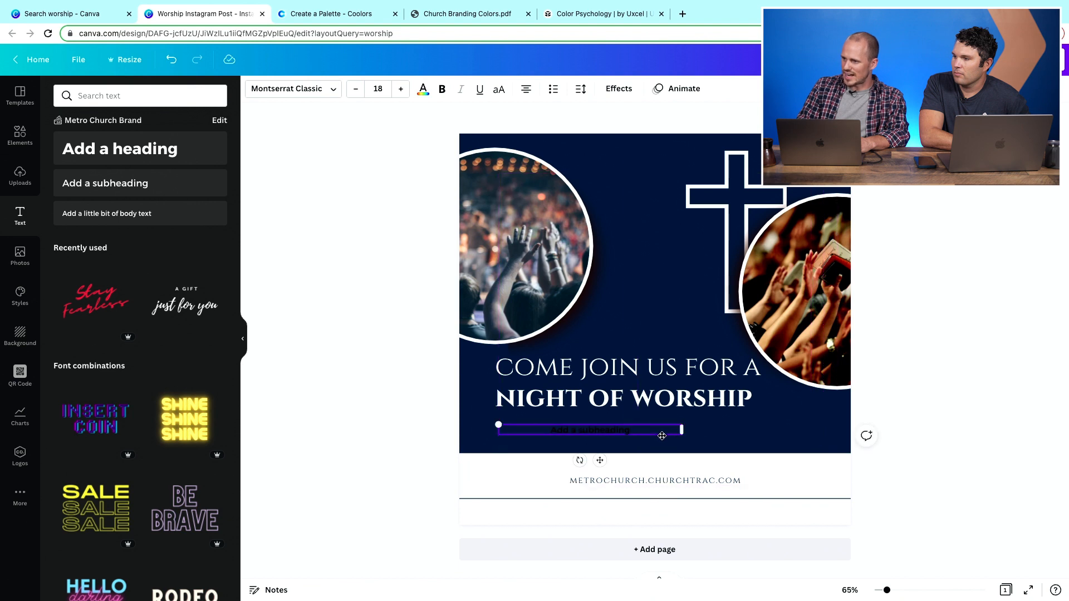
- Color the new subheading's text white
double_click(607, 429)
left_click(424, 89)
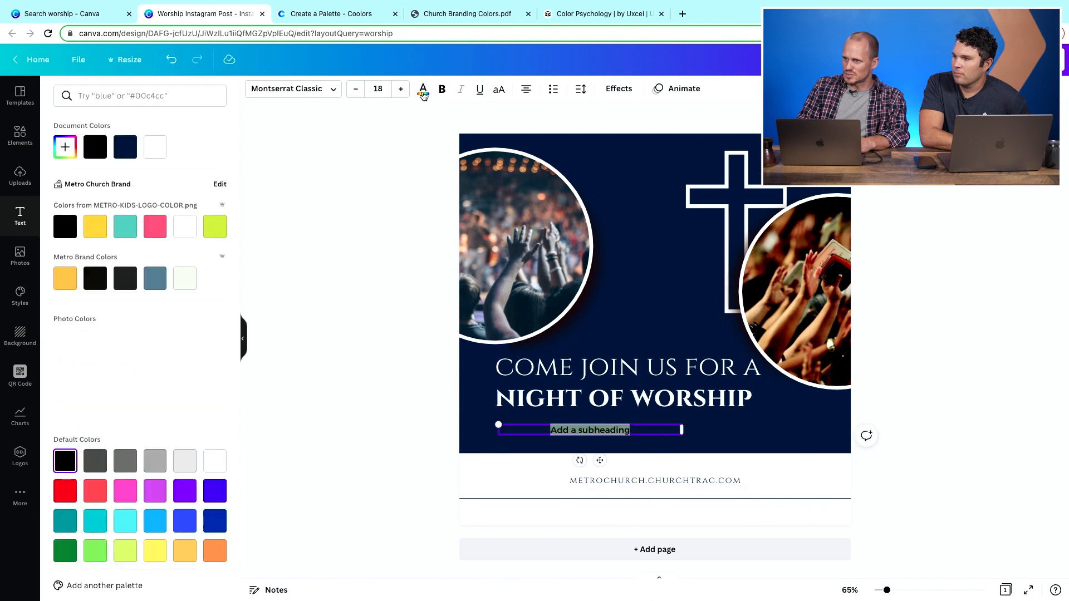
left_click(156, 147)
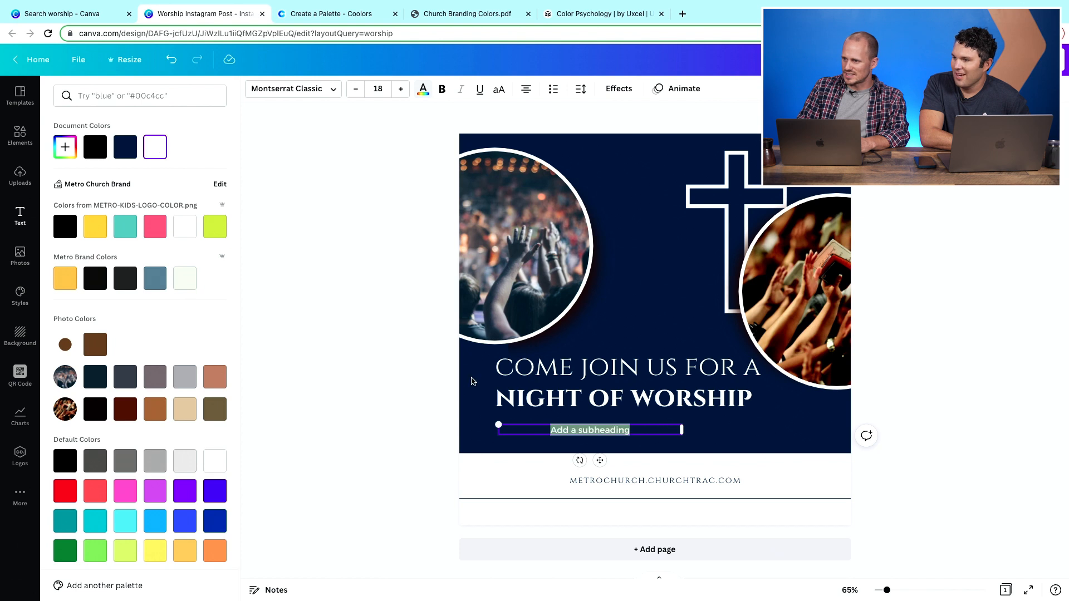
- Change the new subheading's text to 'TIME & LOCATION'
triple_click(634, 430)
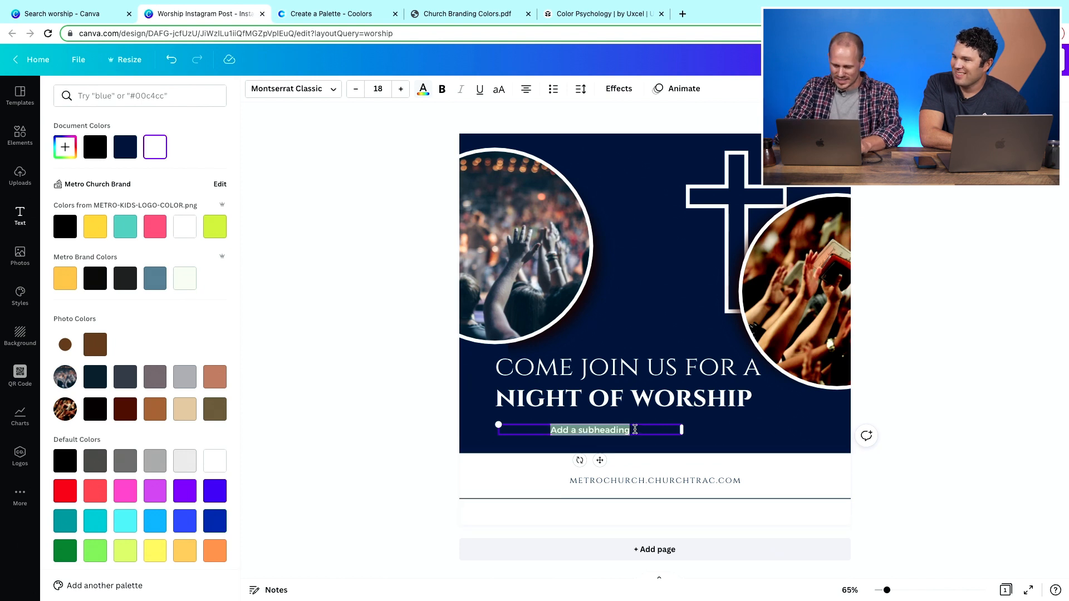
type("TIME & ")
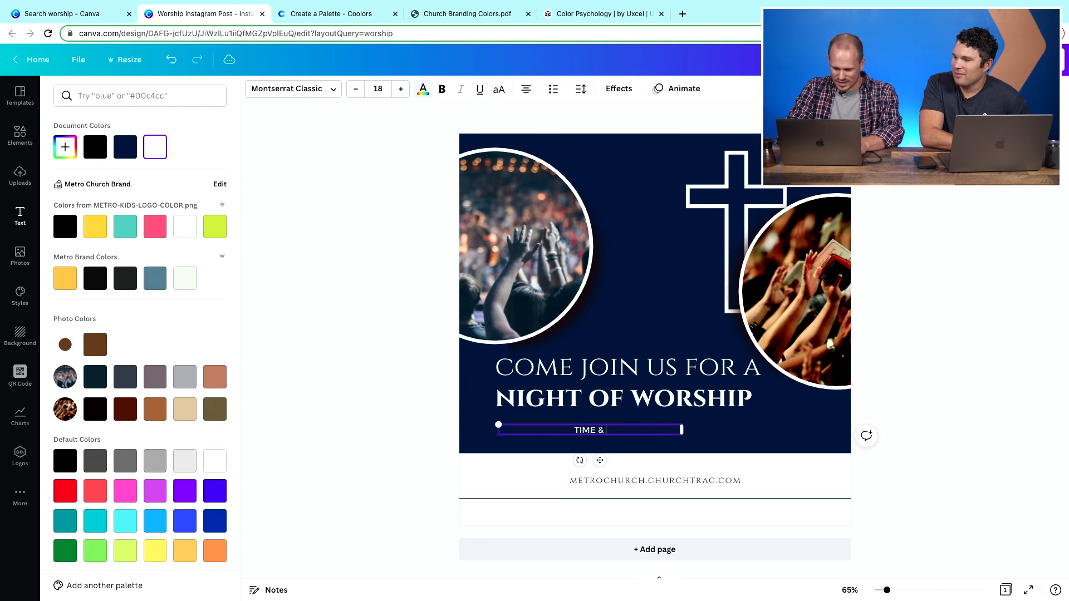
type("LOCATION")
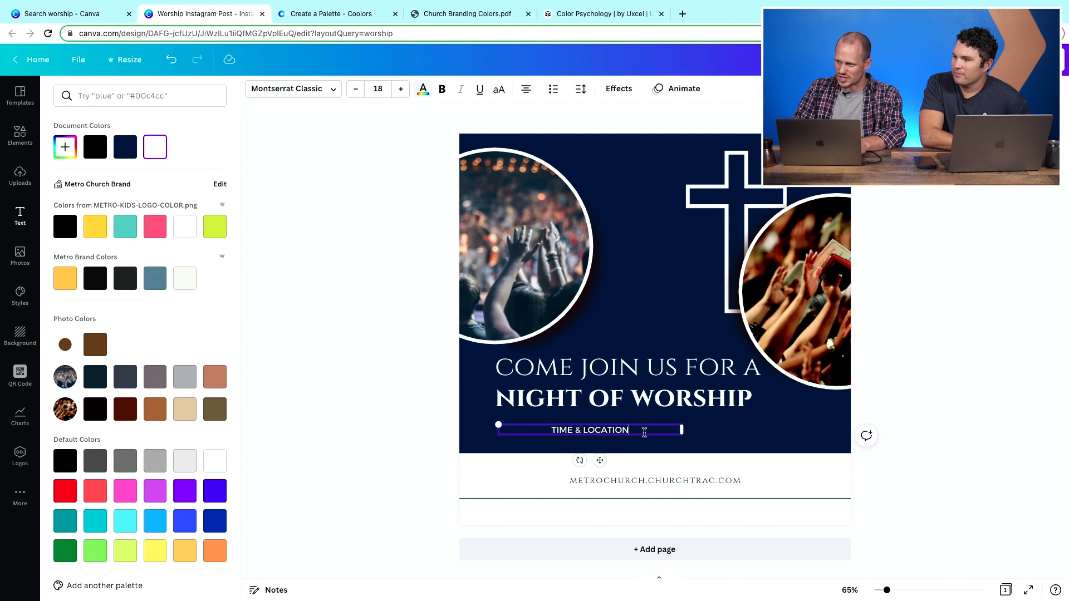
- Replace the photo in the upper-left circle frame with the uploaded photo of cards on a table
left_click(801, 297)
left_click(496, 229)
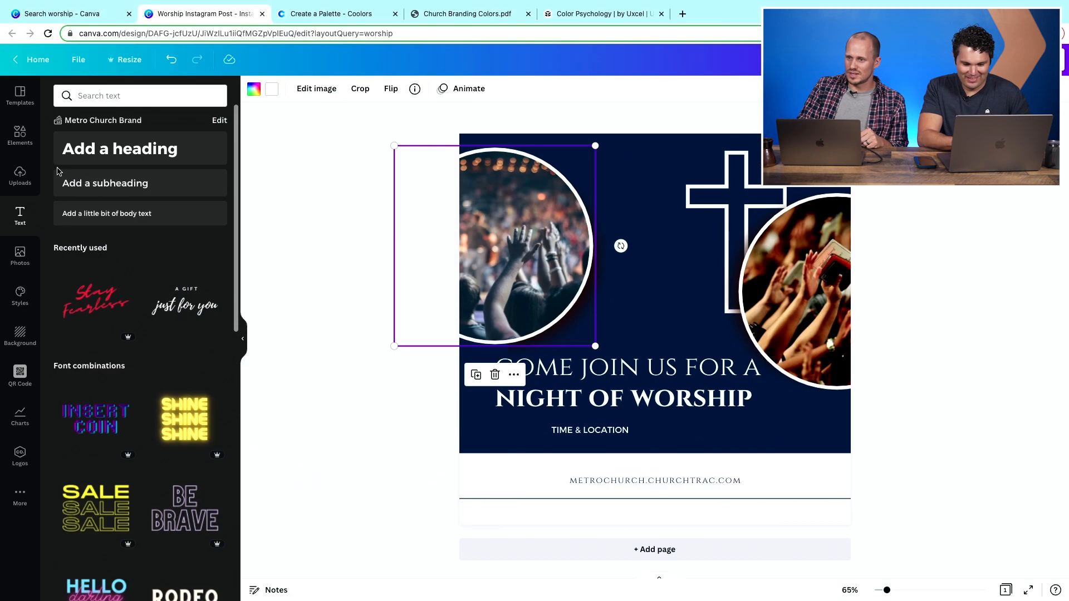
left_click(21, 177)
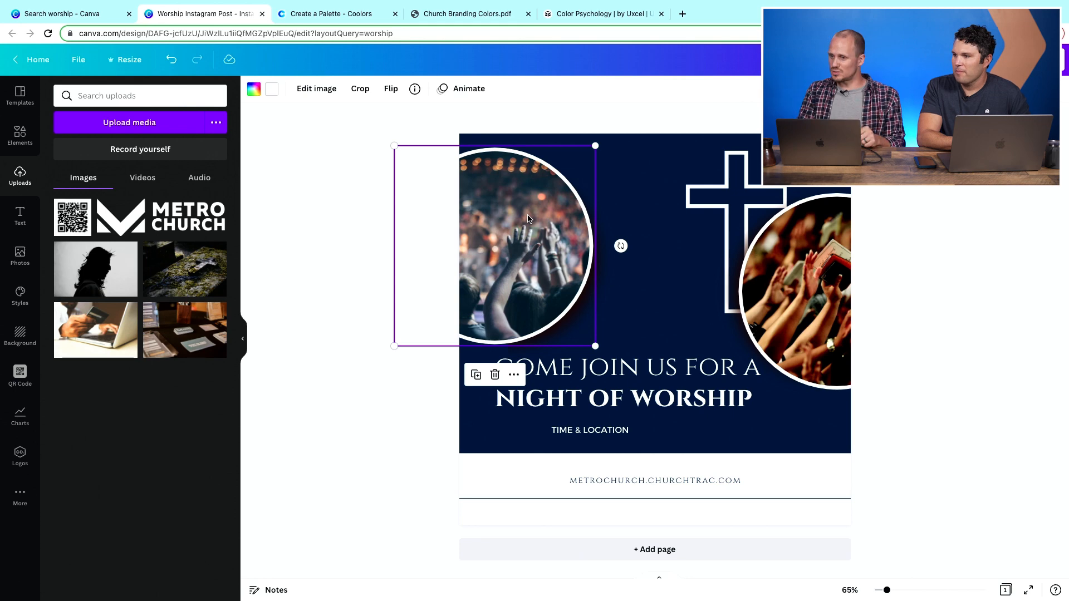
left_click(178, 337)
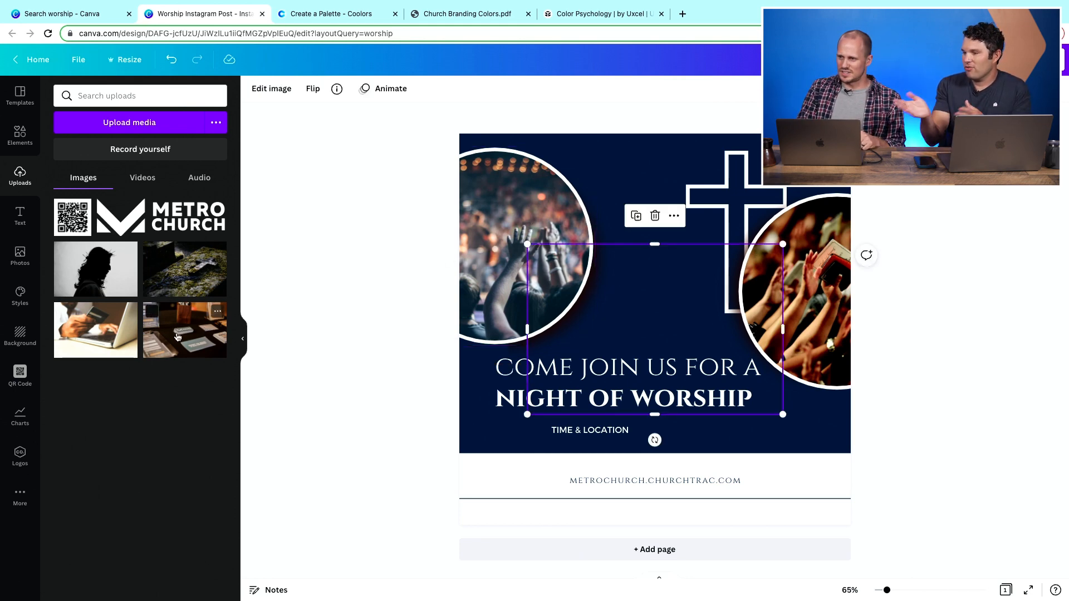
left_click_drag(654, 328, 519, 284)
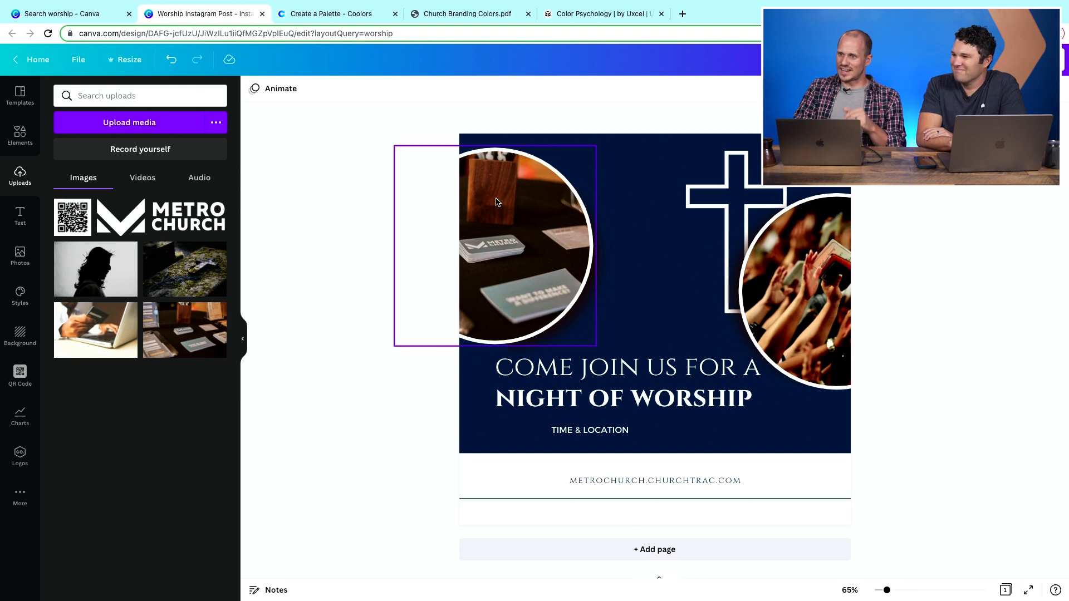
- Close the worship design, return to the home page, and open the 'Prayer Night' desktop wallpaper design from recent designs
left_click(263, 13)
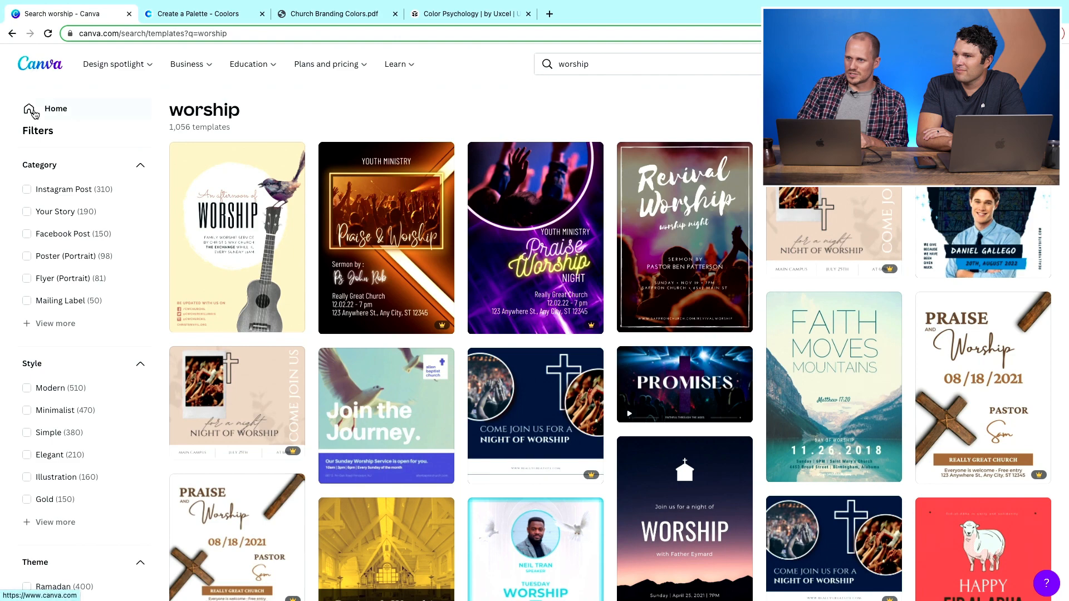
left_click(34, 74)
scroll(416, 331, "down", 2)
scroll(416, 335, "down", 6)
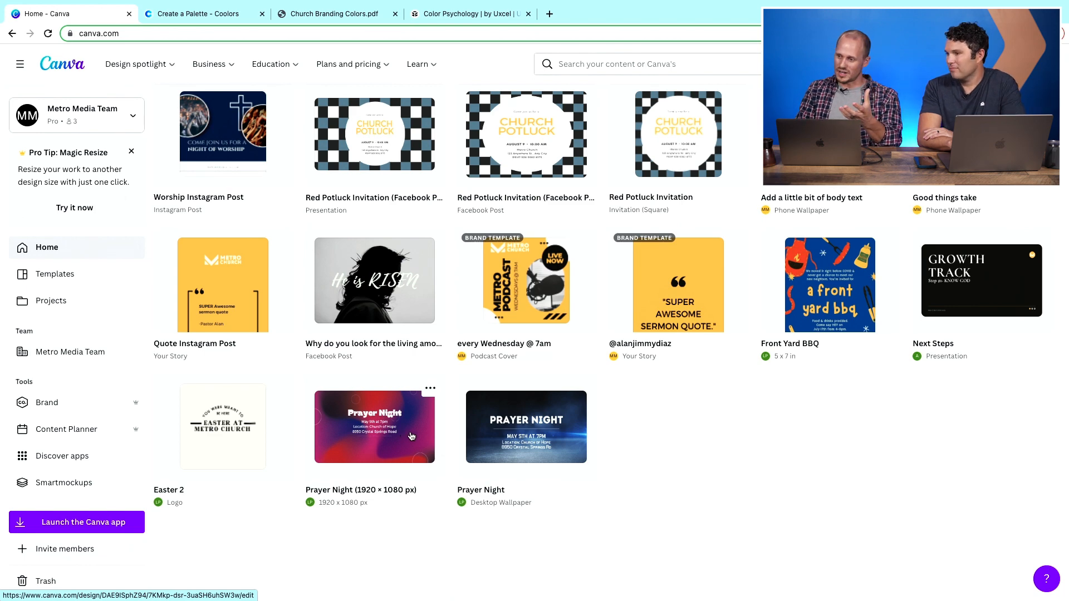
left_click(526, 447)
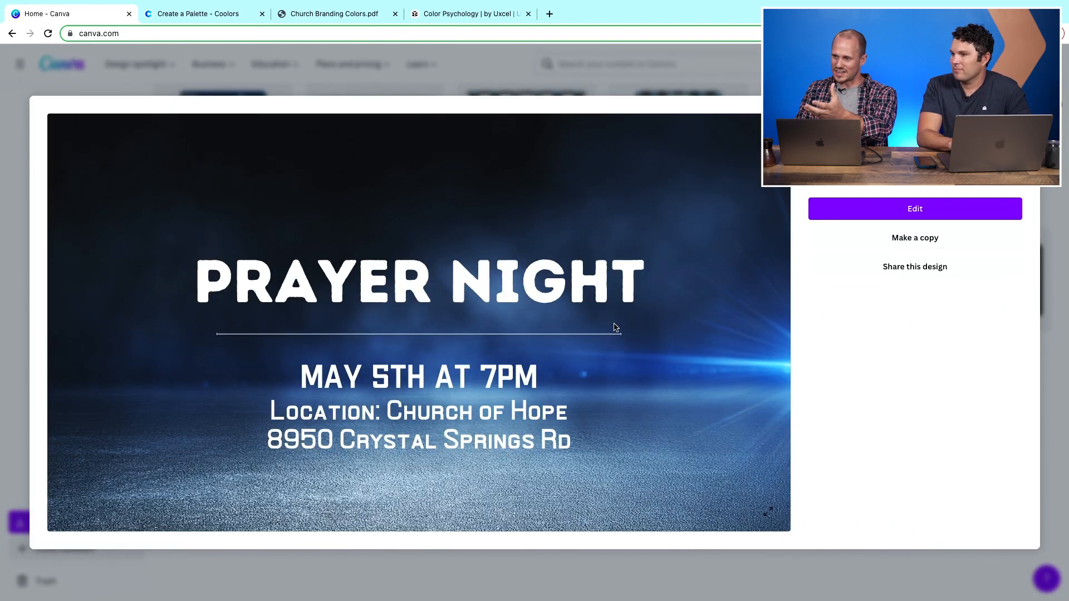
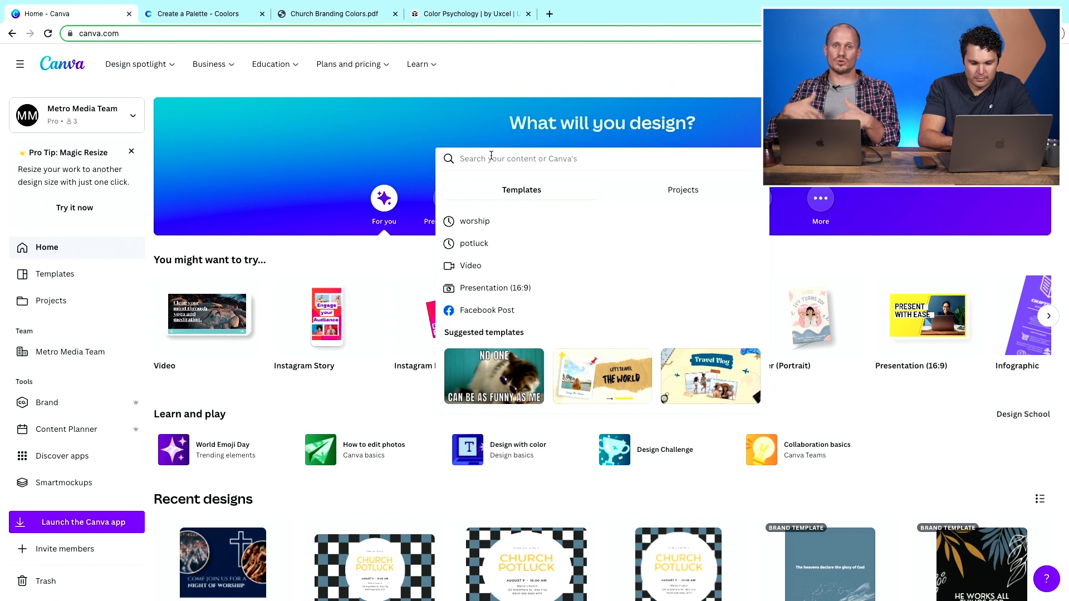
- Search templates for 'podcast' and open the yellow and black 'Podcast Today' cover template
type("podcast")
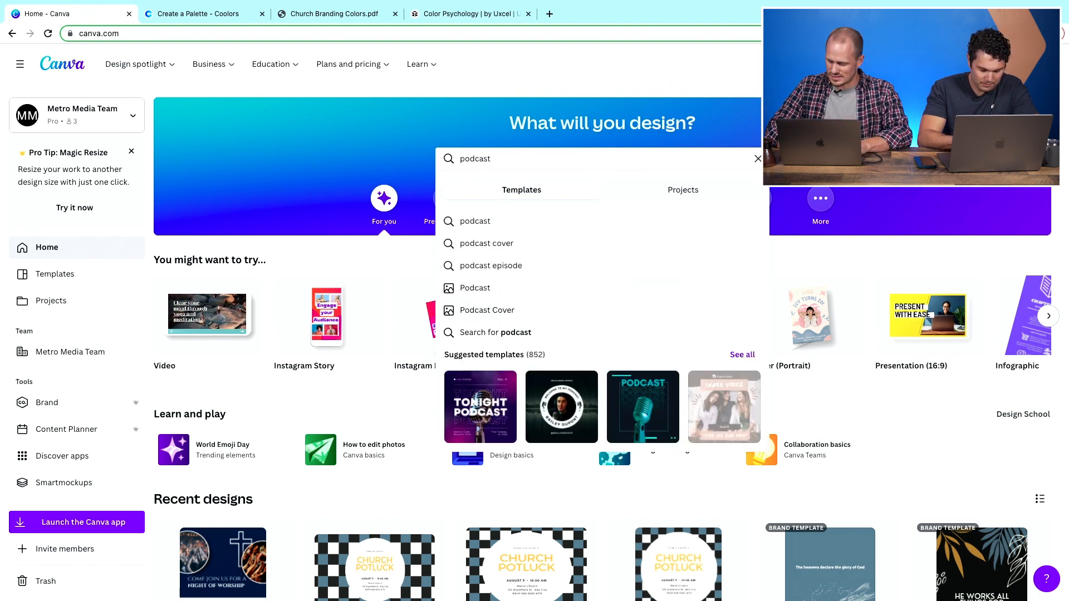
key("Return")
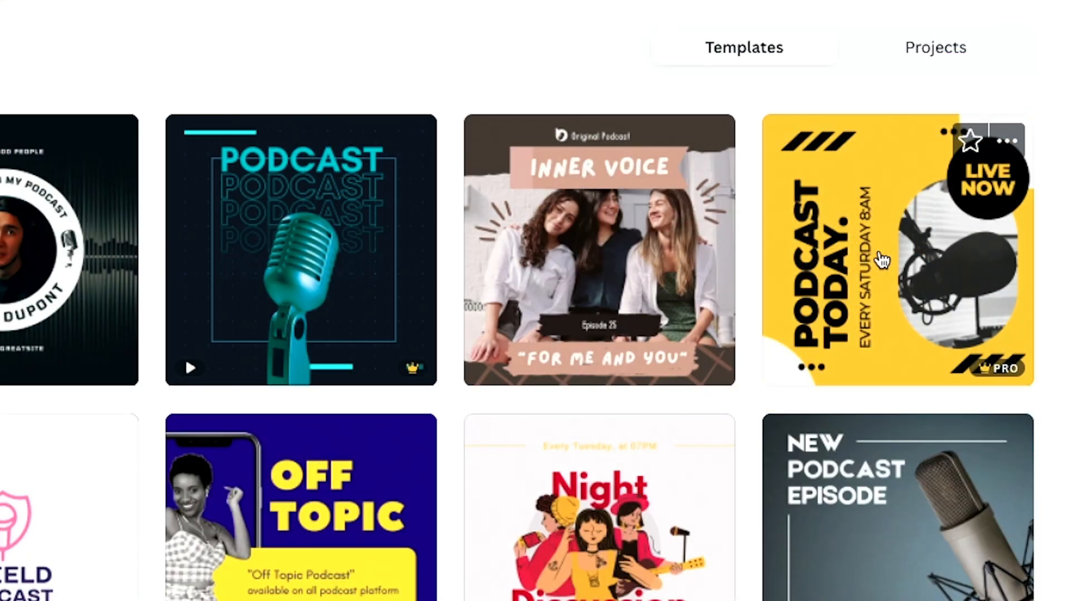
left_click(869, 253)
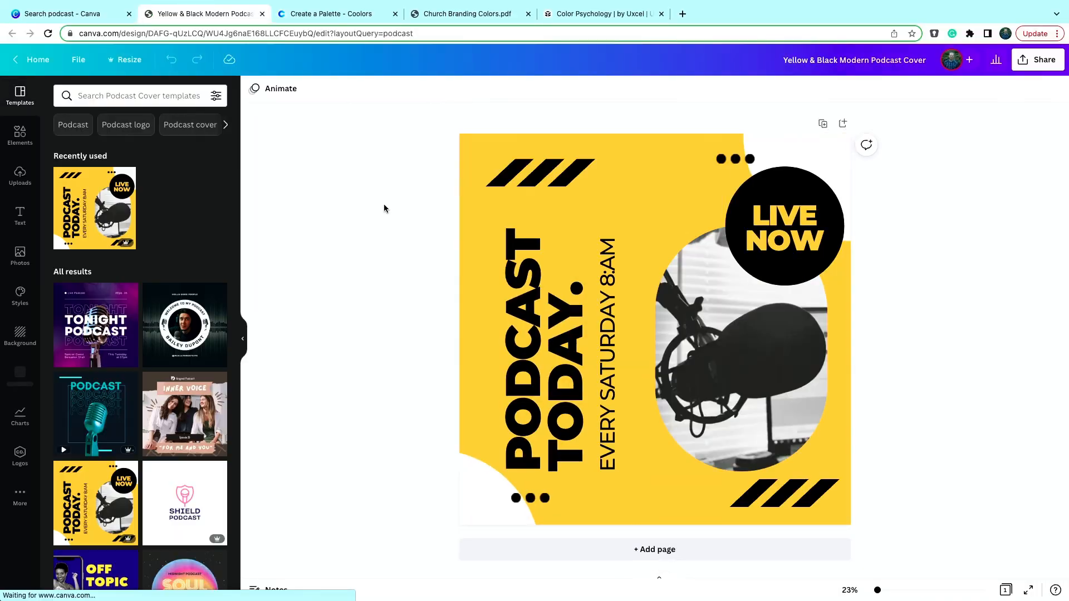
- Change the cover's background color to the yellow from the Metro Brand Colors palette
left_click(646, 204)
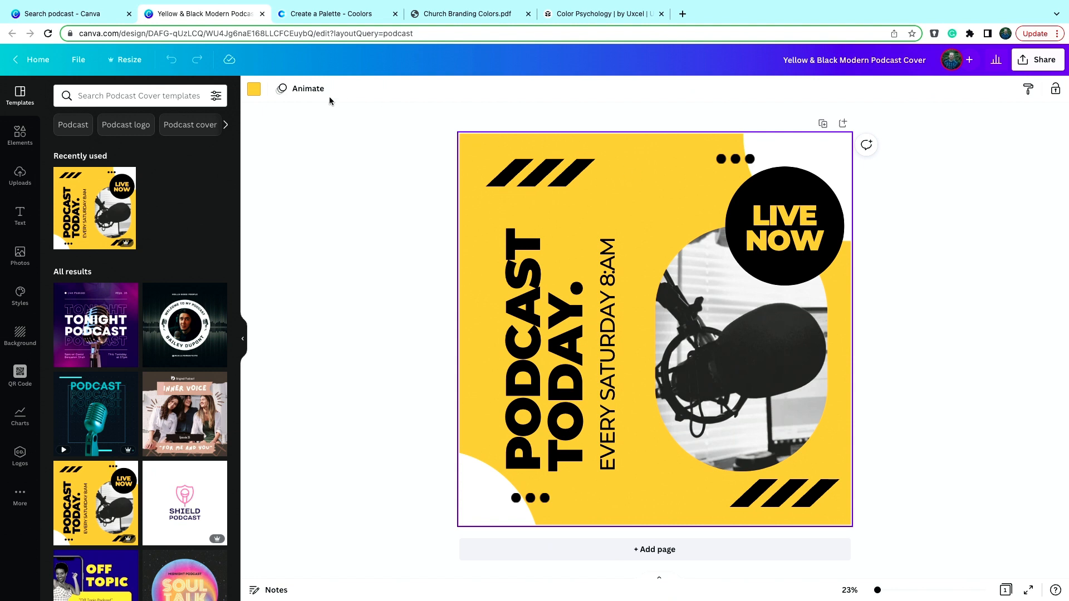
left_click(254, 90)
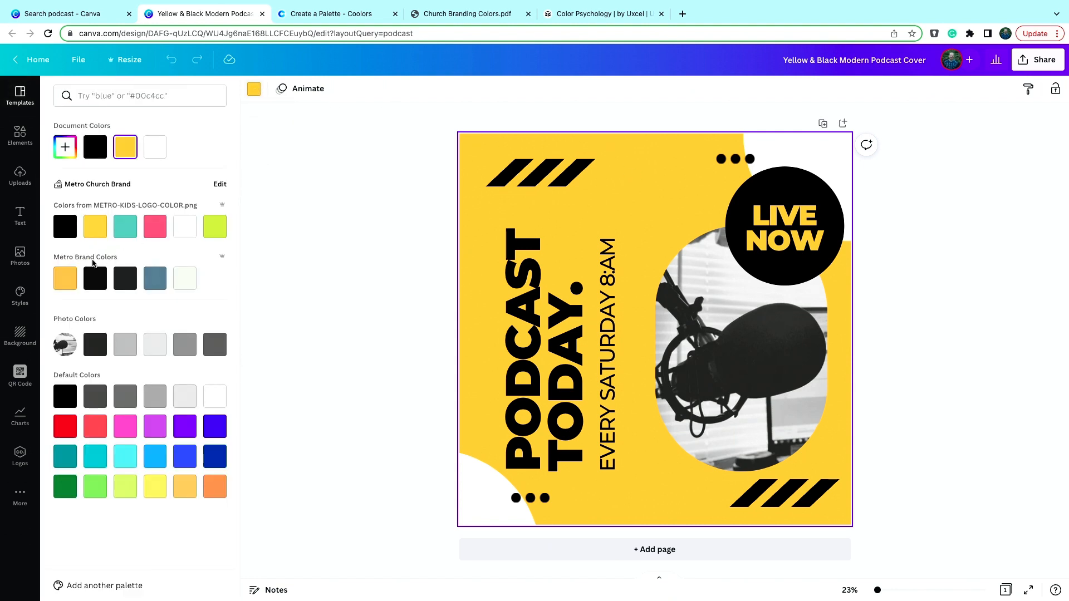
left_click(68, 279)
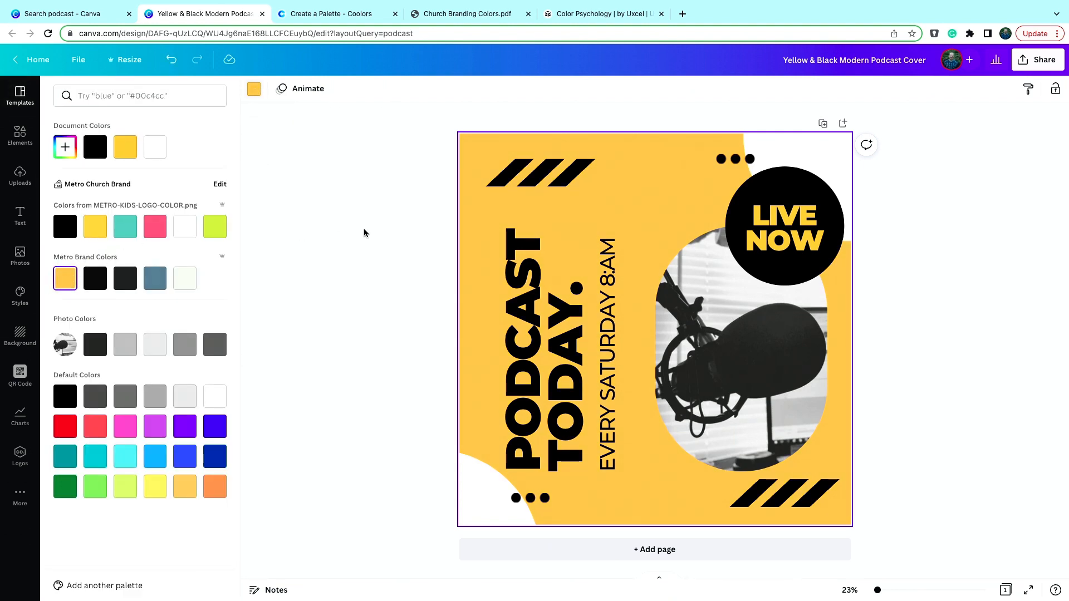
- Color the 'LIVE NOW' text with the Metro brand yellow
left_click(806, 228)
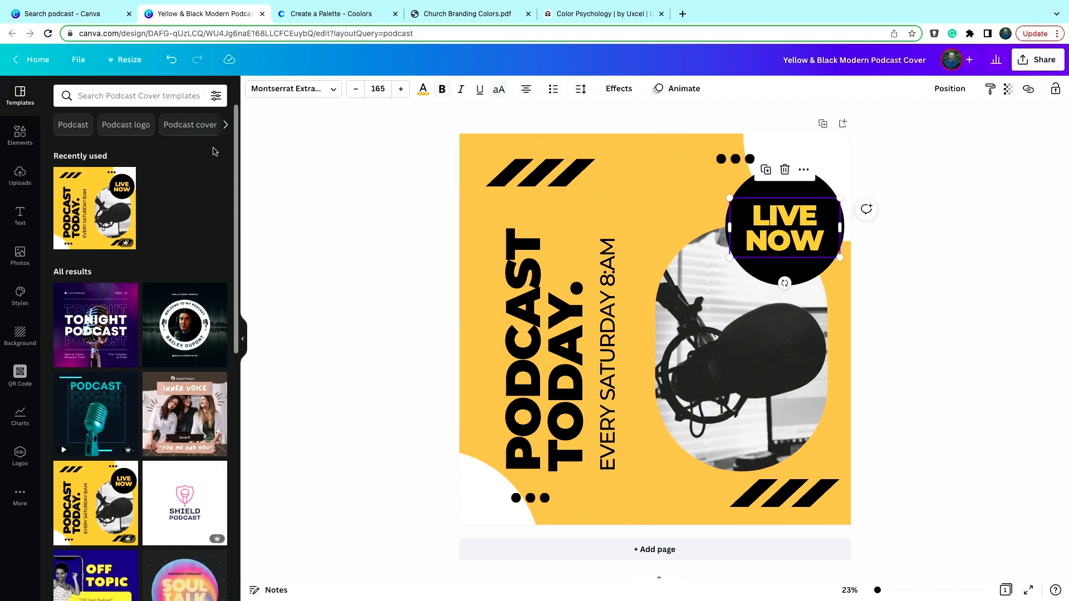
left_click(423, 90)
left_click(78, 284)
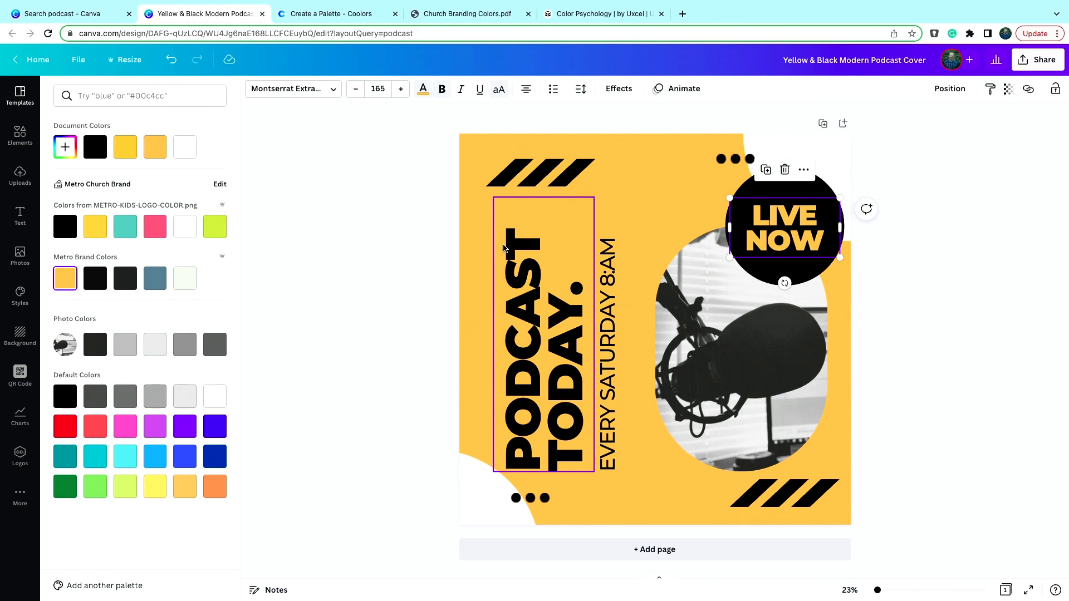
- Replace the vertical headline text with 'METRO PODCAST'
double_click(524, 303)
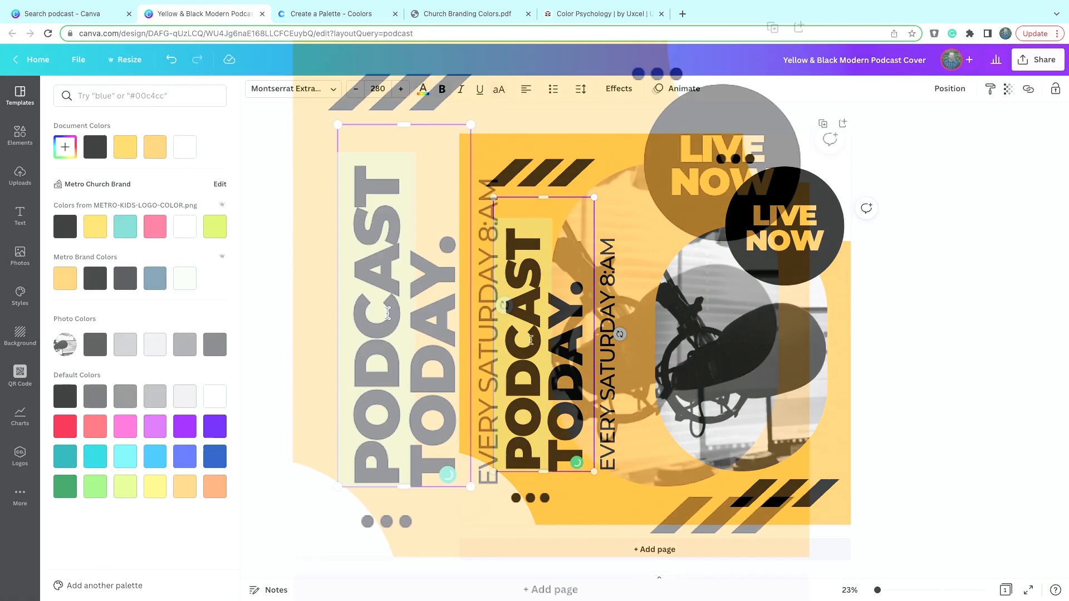
left_click(534, 345)
double_click(415, 329)
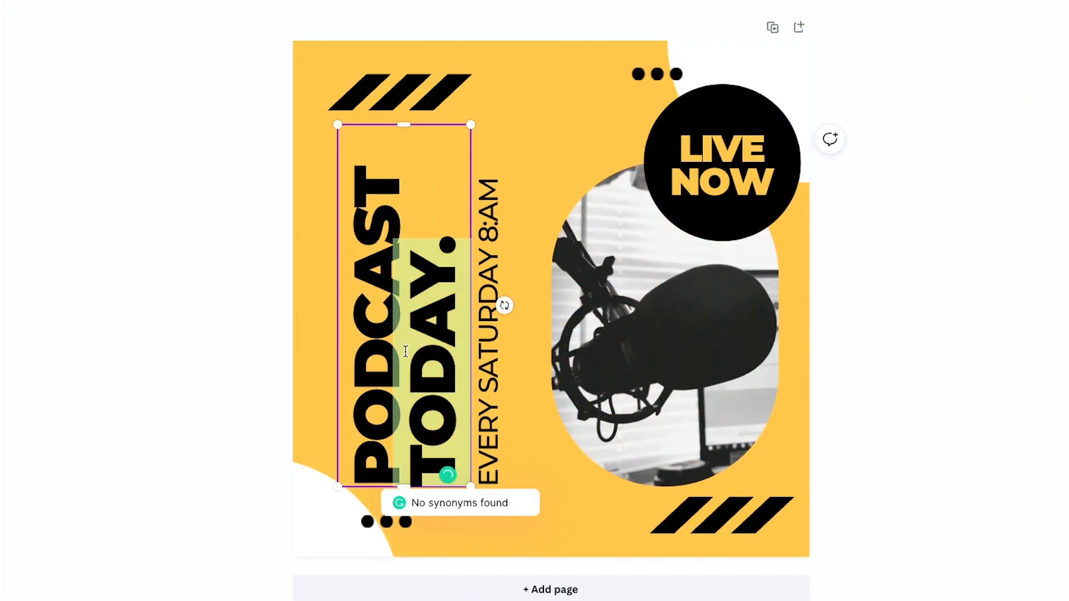
double_click(377, 415)
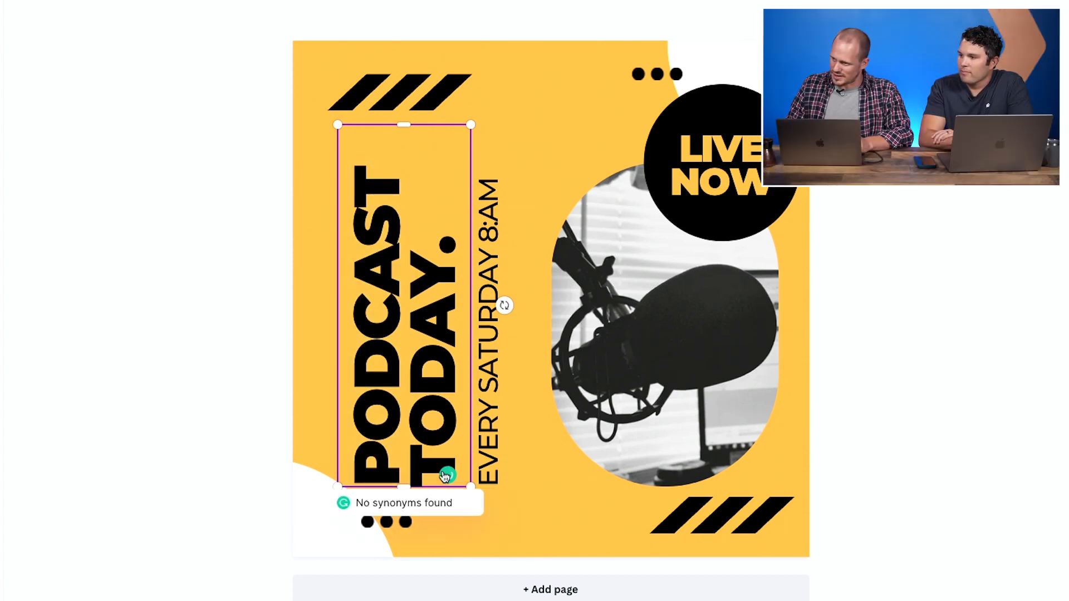
left_click_drag(354, 155, 433, 231)
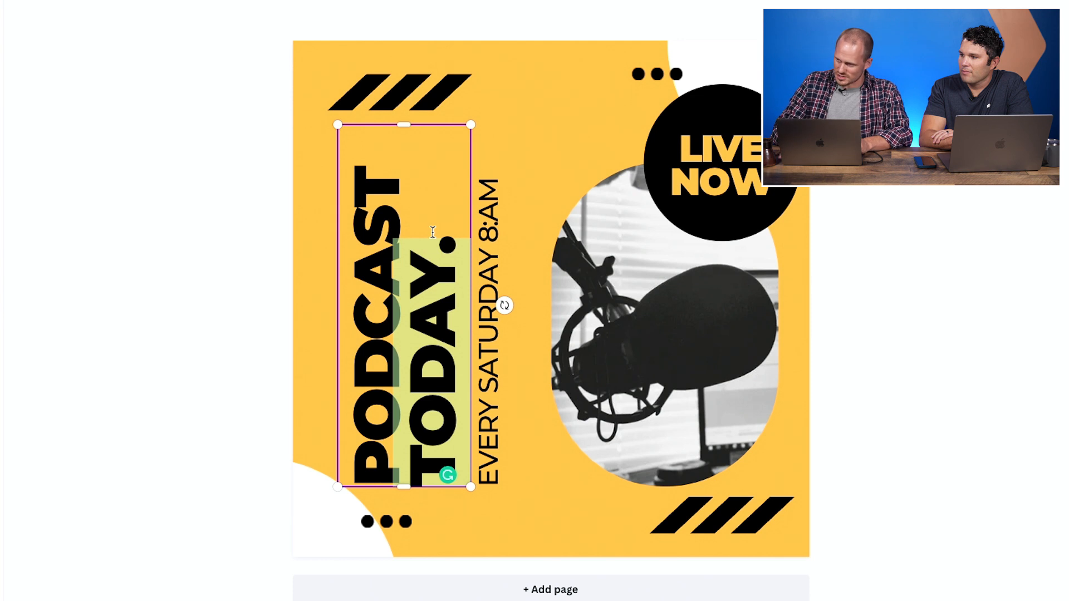
key("BackSpace")
key("ctrl+a")
type("METRO PODCAS")
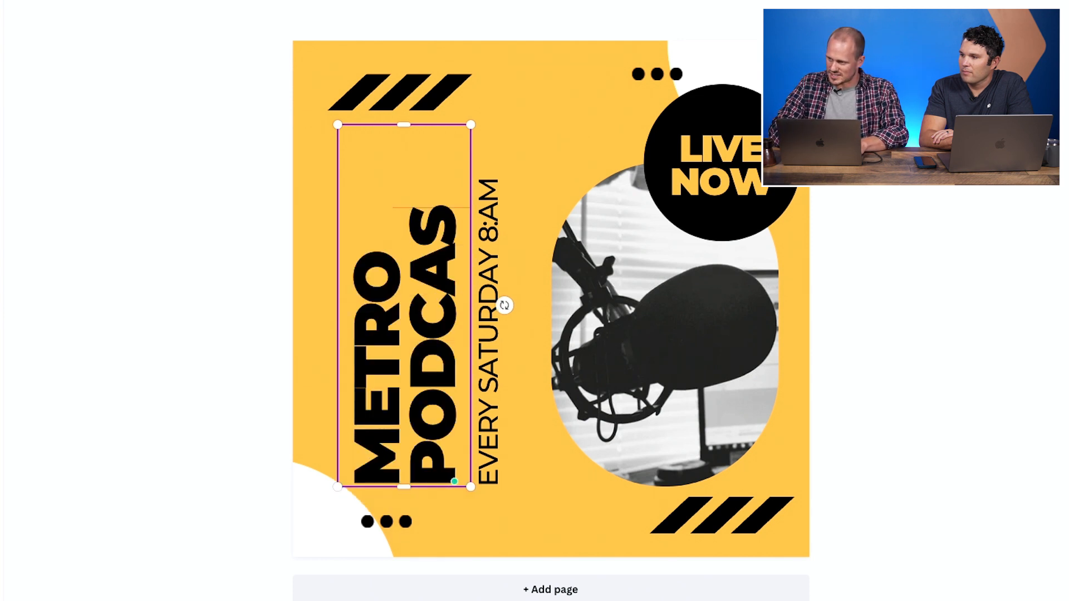
type("T")
- Change the schedule line beside the headline to 'WEDNESDAYS @ 7AM'
left_click(485, 321)
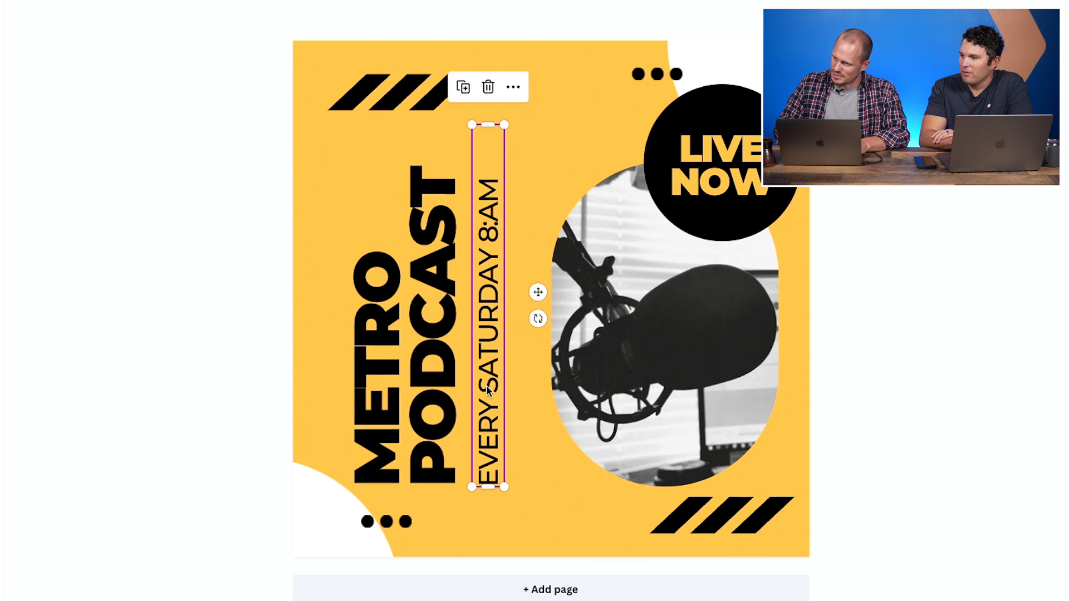
left_click(484, 322)
double_click(485, 311)
type("W")
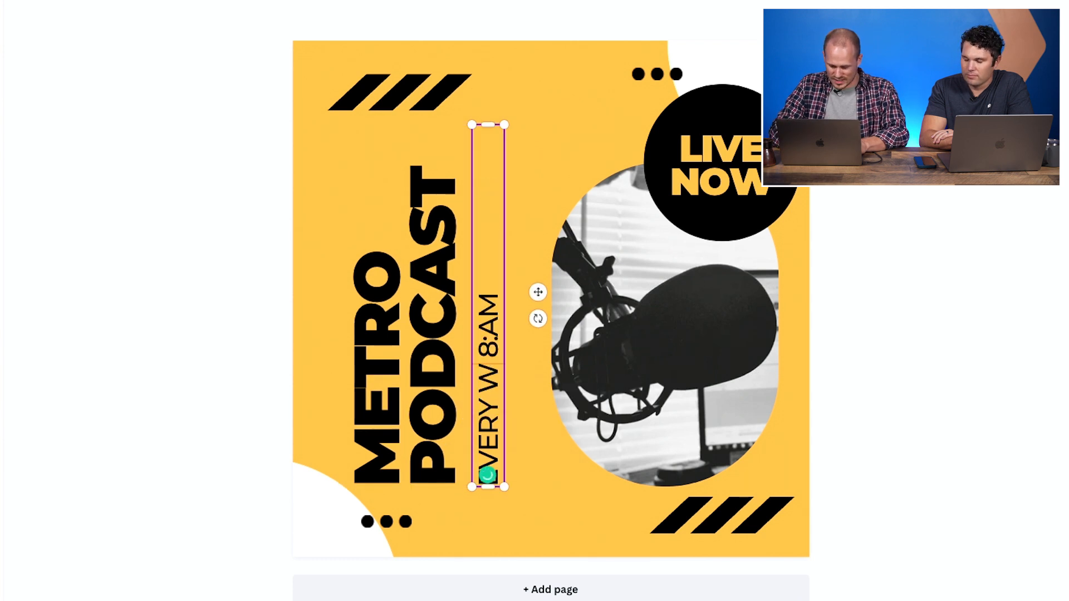
type("EDNESDAY")
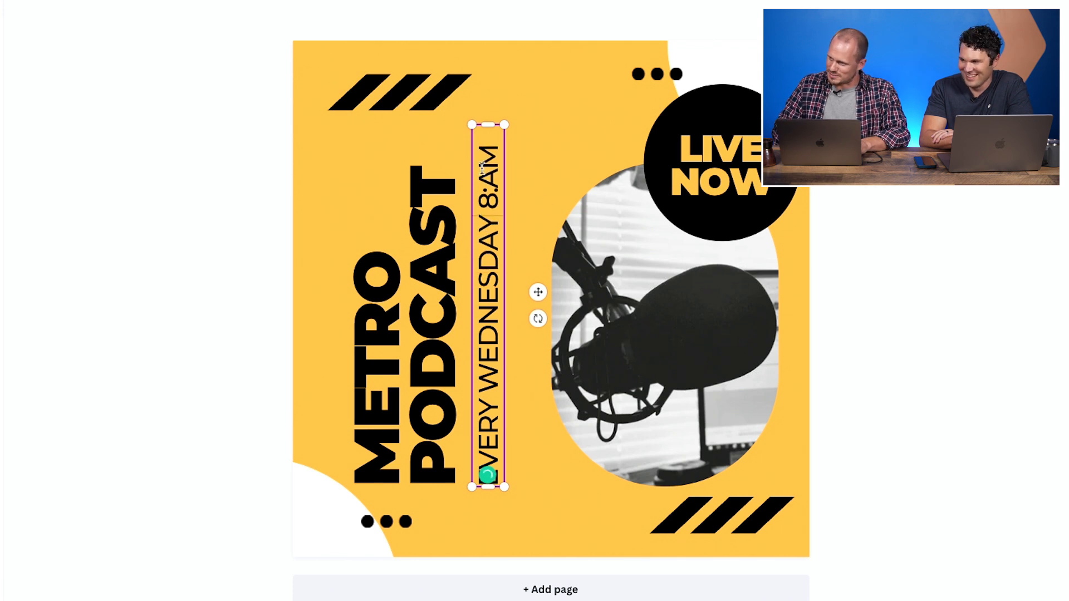
key("BackSpace")
key("BackSpace")
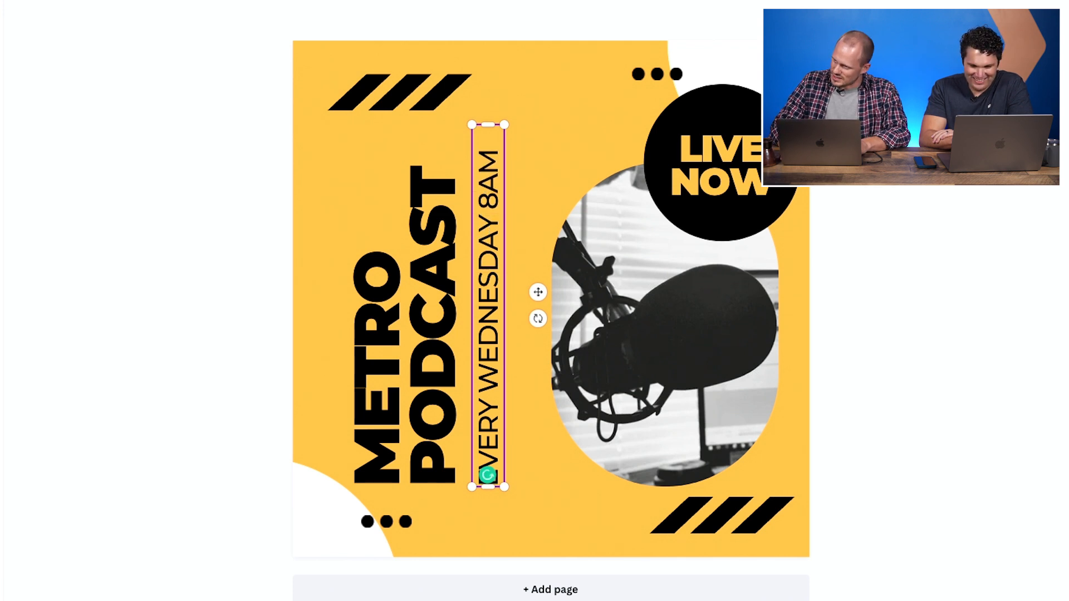
type("7")
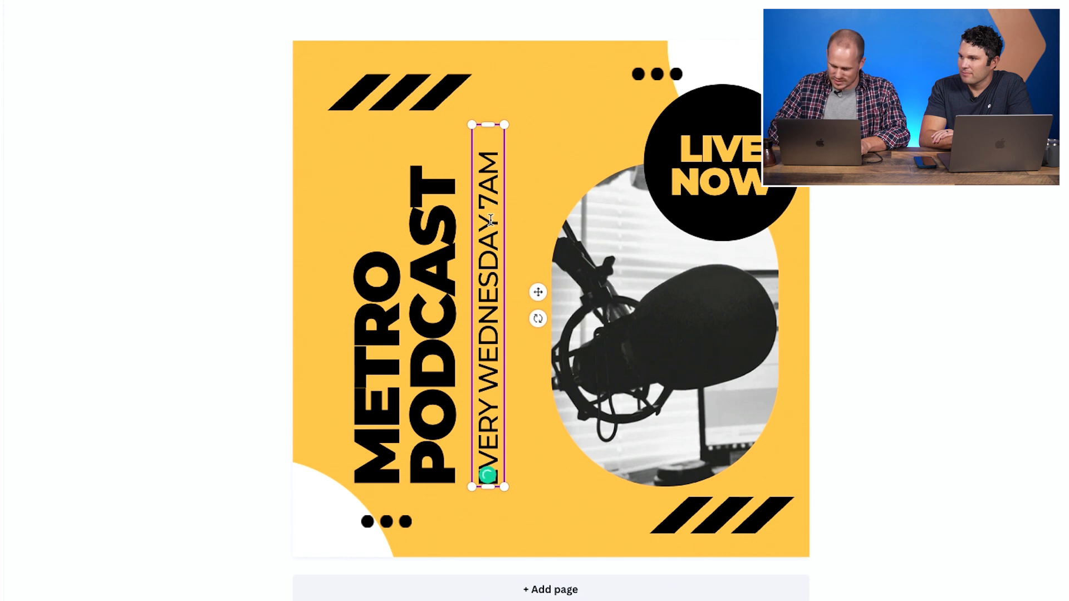
type("@")
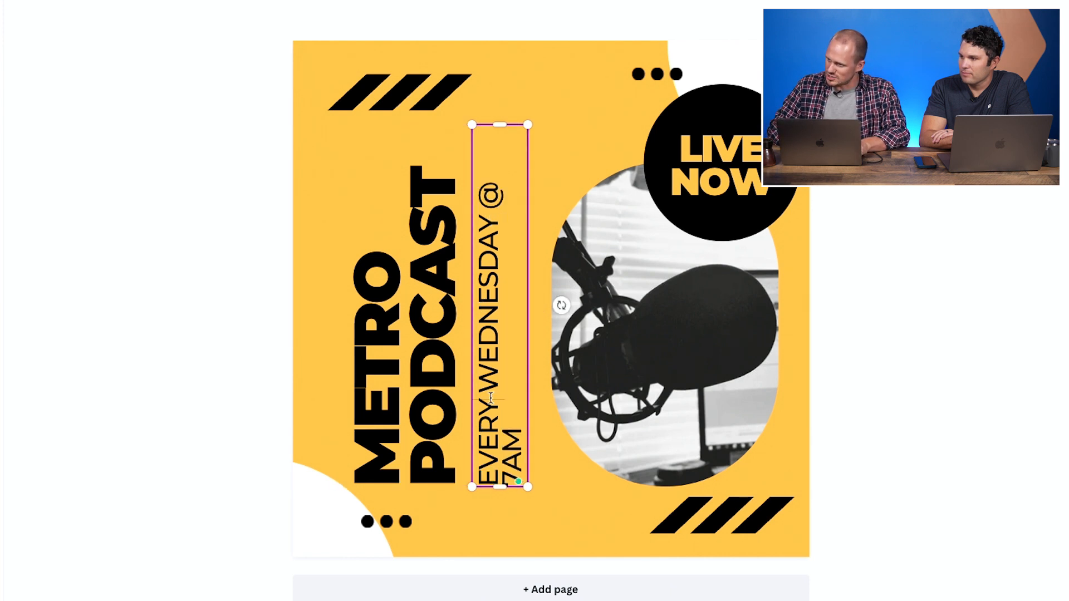
left_click_drag(487, 396, 490, 484)
key("BackSpace")
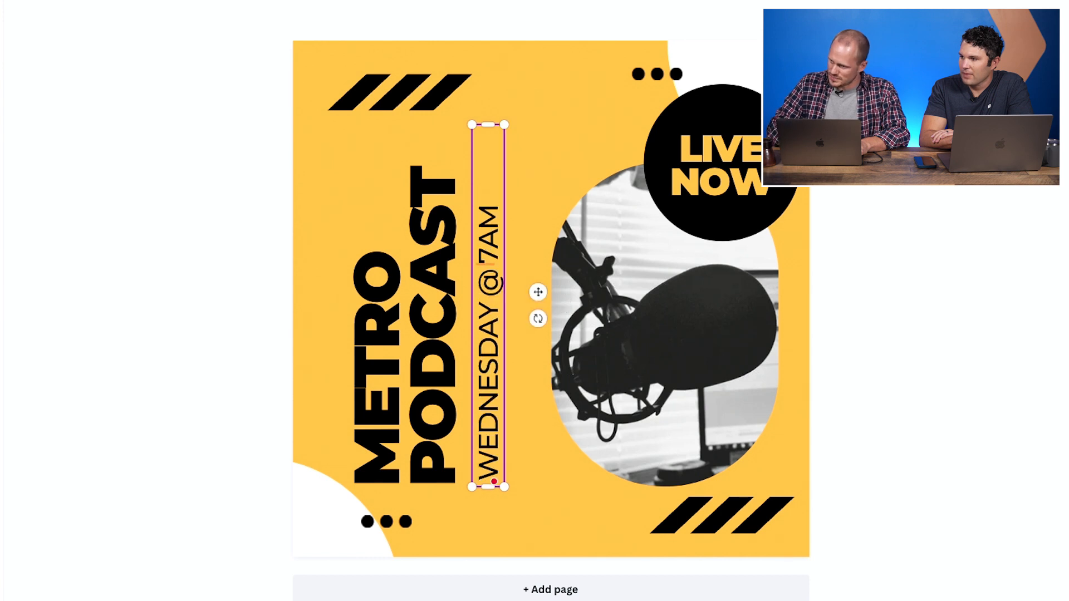
left_click(483, 308)
type("S")
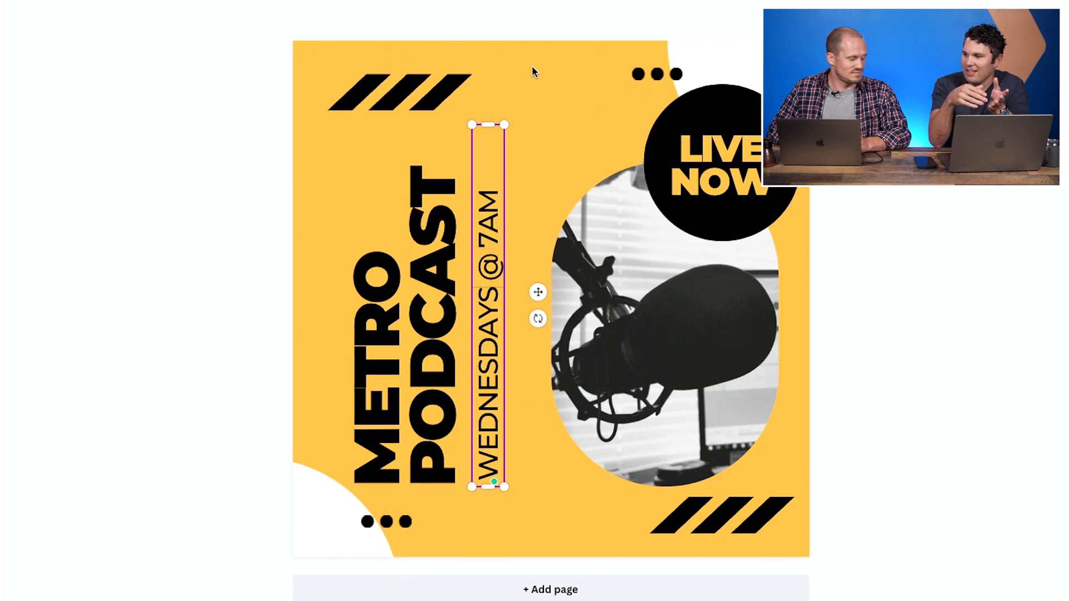
- Delete the striped graphic in the cover's upper-left corner
left_click(418, 299)
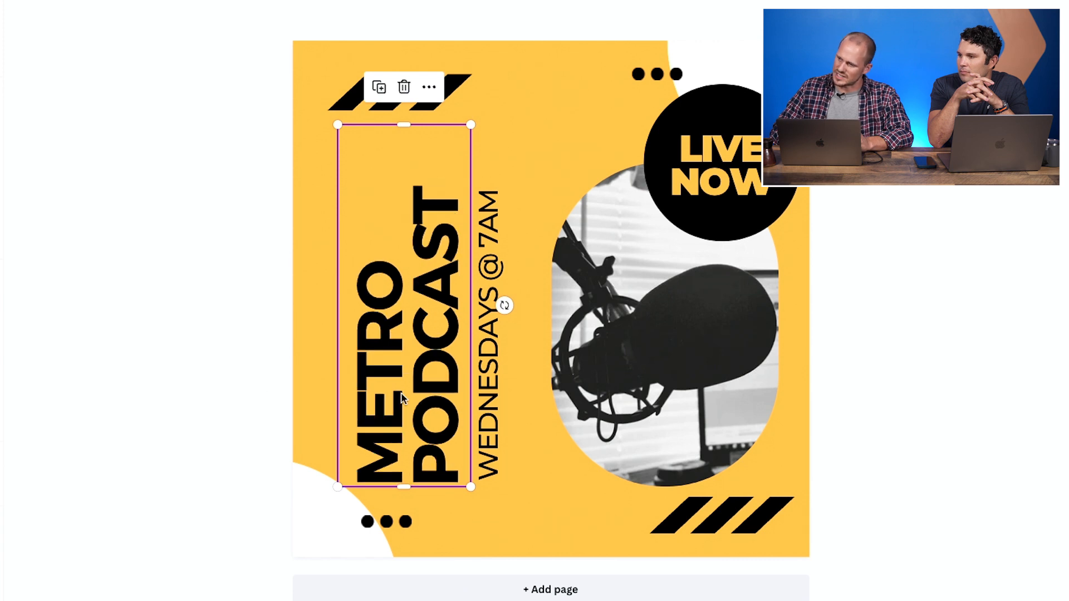
left_click(499, 384)
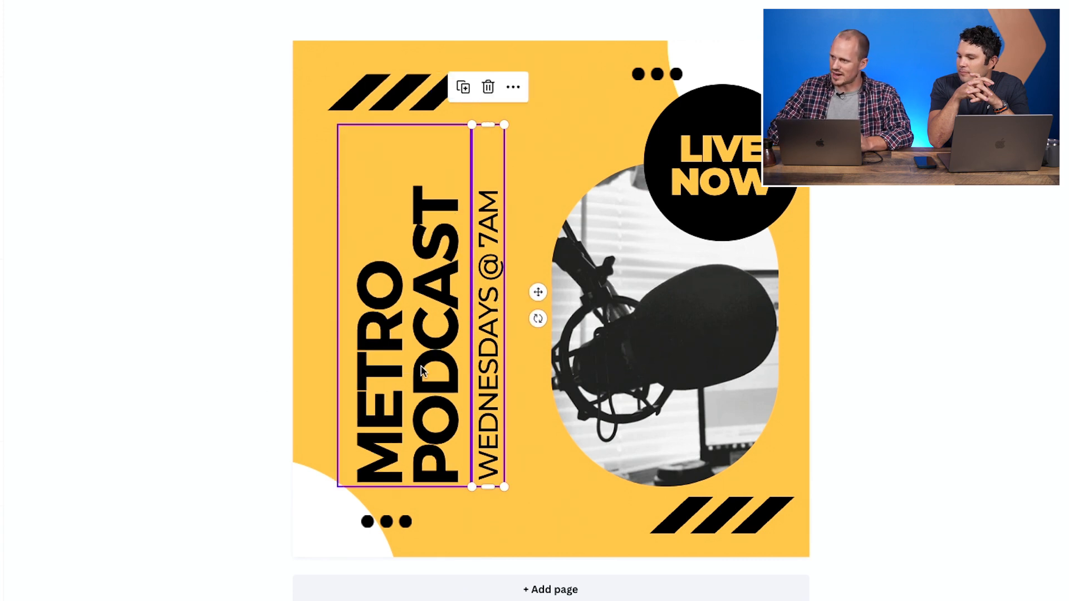
left_click(698, 173)
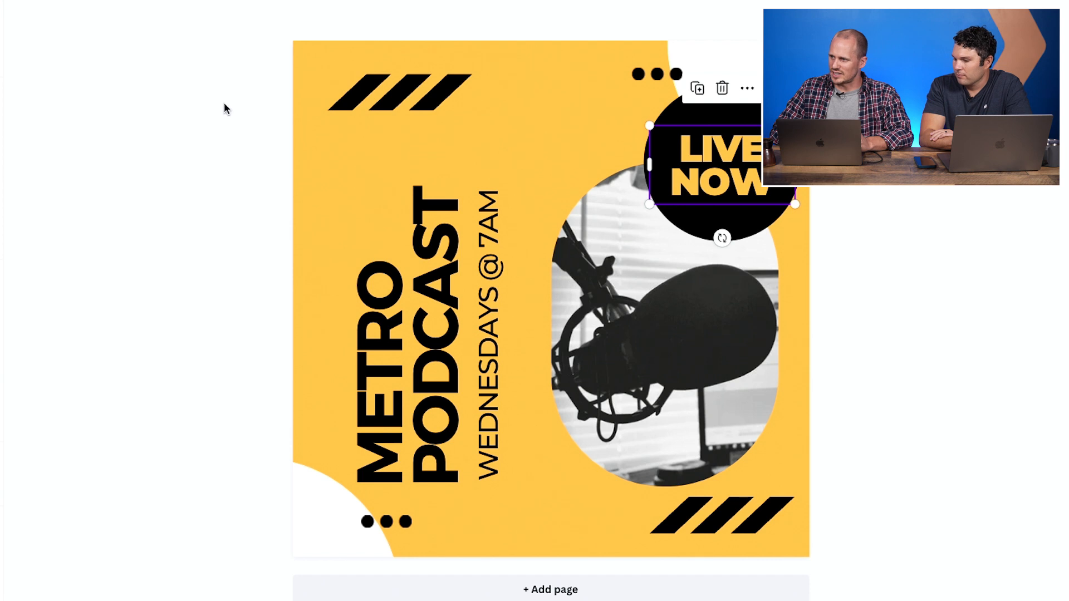
left_click(408, 88)
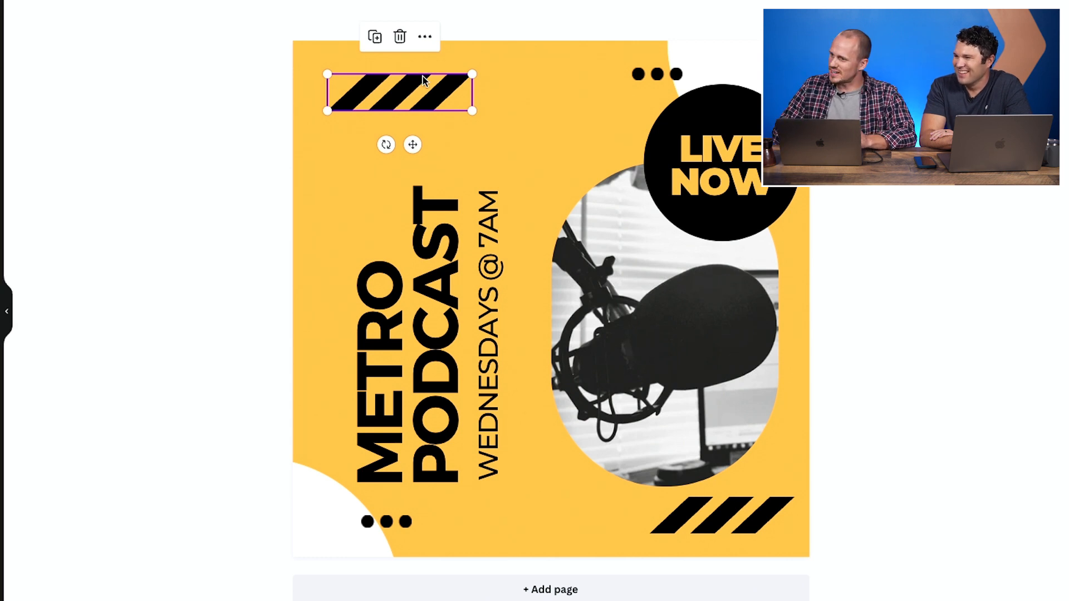
left_click(404, 45)
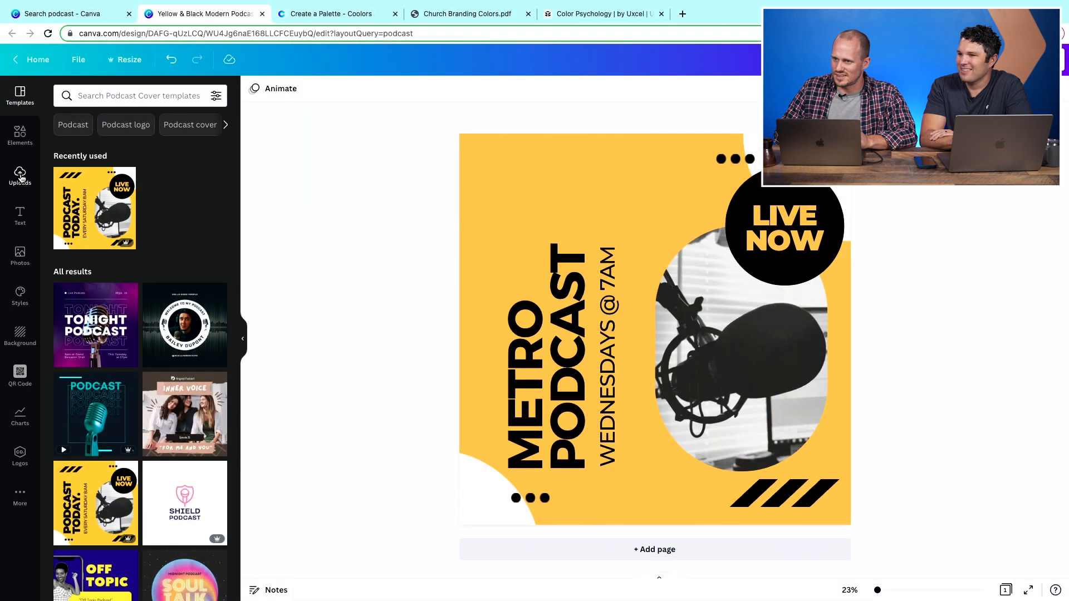
- Add the uploaded Metro Church logo and place it in the upper-left corner above the headline
left_click(12, 176)
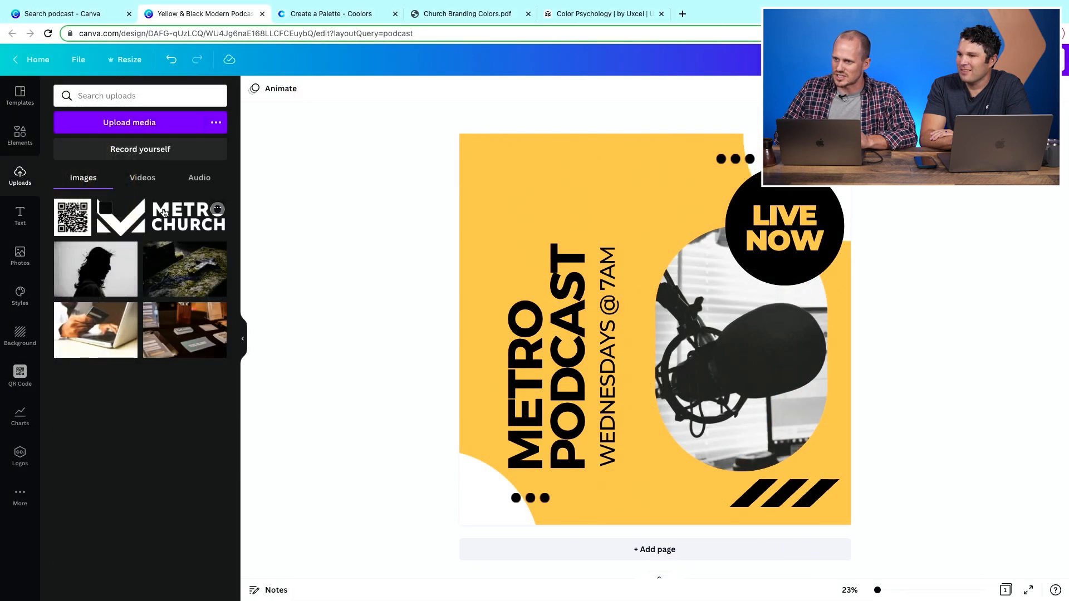
left_click(136, 216)
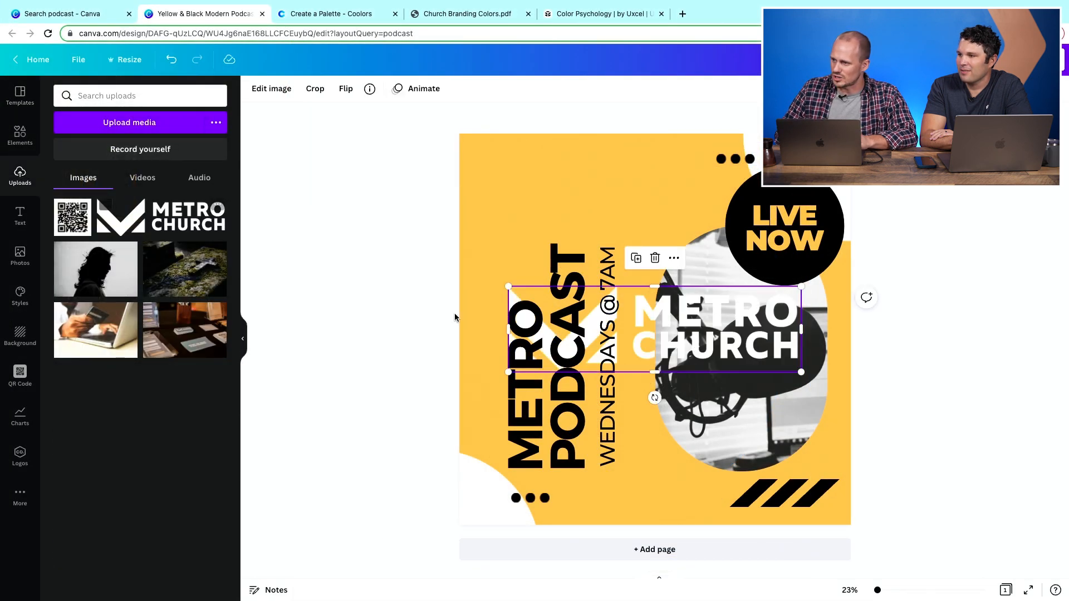
left_click_drag(700, 337, 656, 199)
left_click_drag(758, 234, 626, 199)
left_click(647, 229)
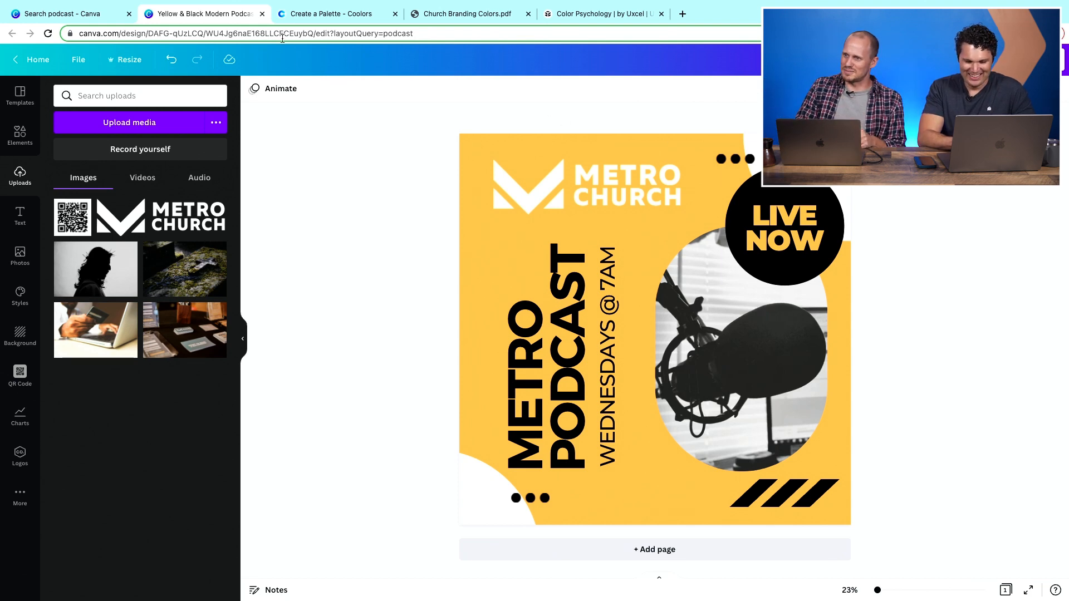
- Return to the podcast search results and open the 'Stewart Podcast' template
left_click(262, 14)
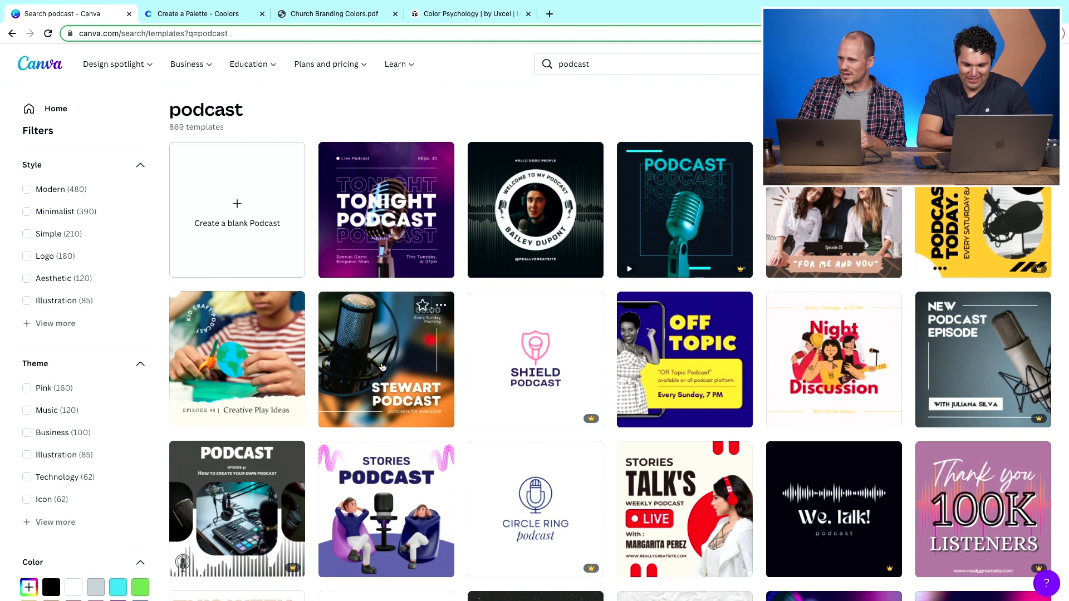
left_click(392, 348)
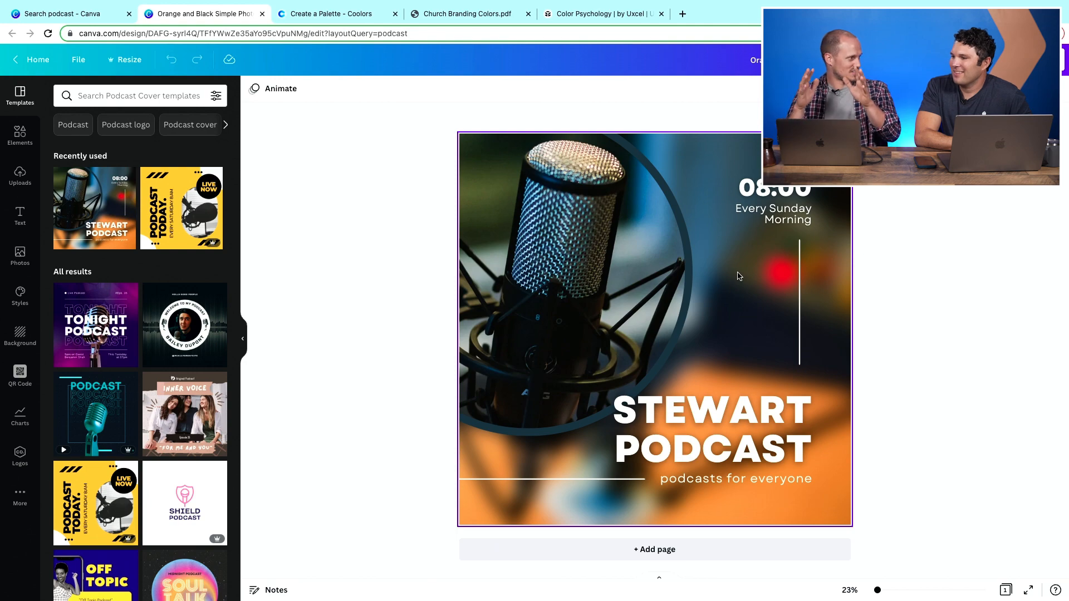
- Change 'STEWART' in the title to 'METRO'
left_click(714, 420)
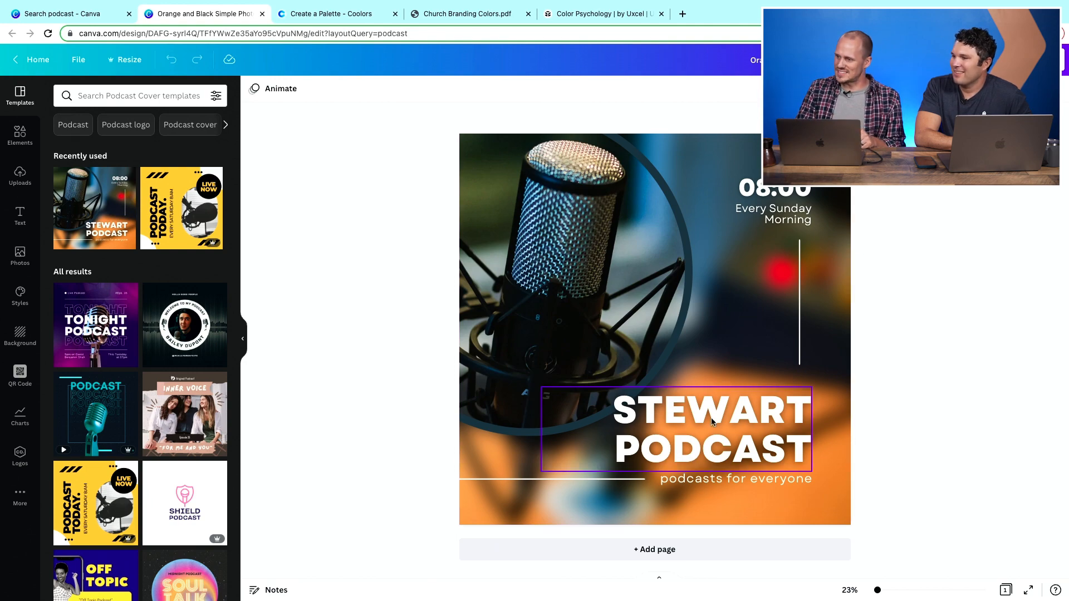
left_click(716, 410)
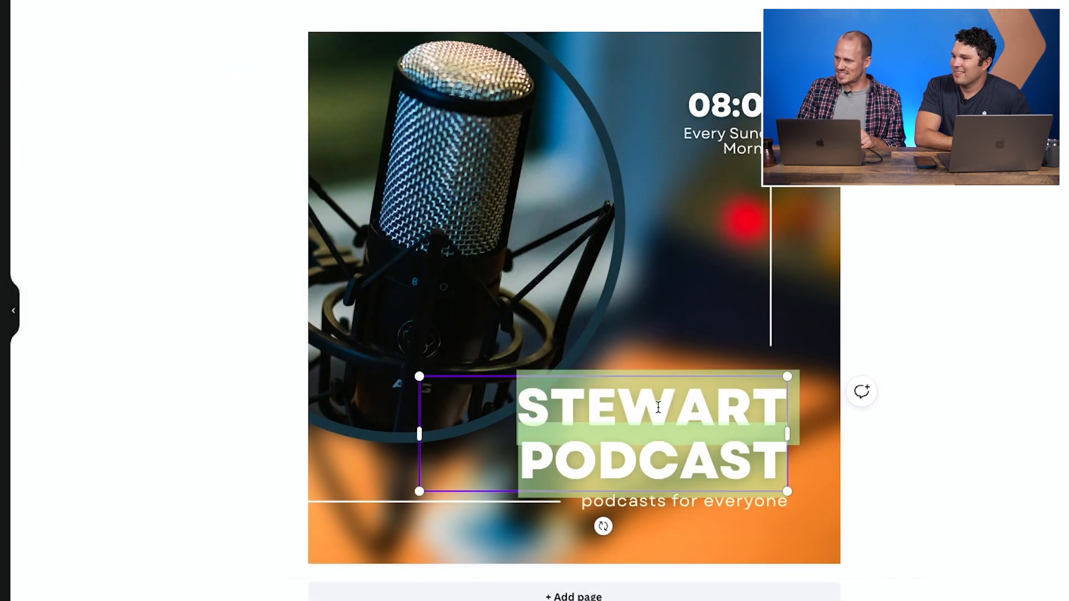
left_click(656, 407)
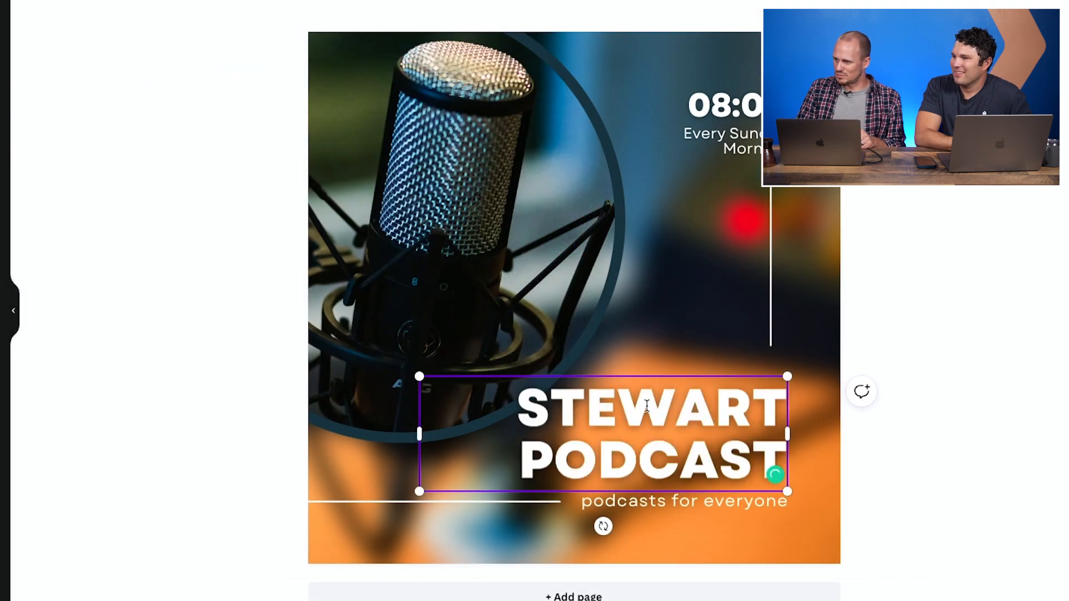
double_click(646, 405)
type("METRO")
- Replace the tagline 'podcasts for everyone' with 'Reach - Connect - Serve'
left_click(684, 502)
left_click(683, 502)
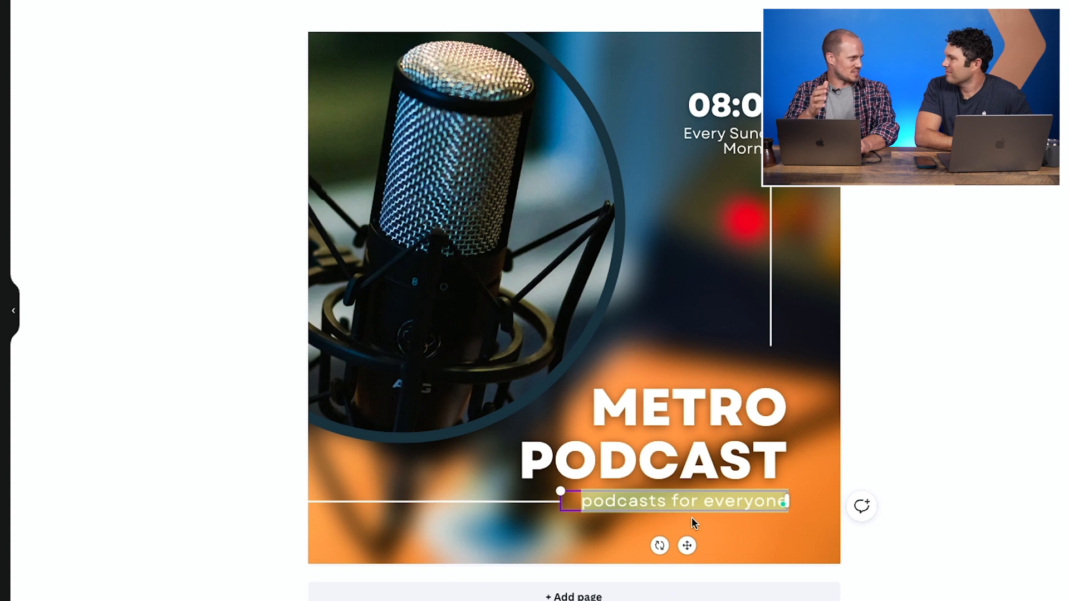
type("Re")
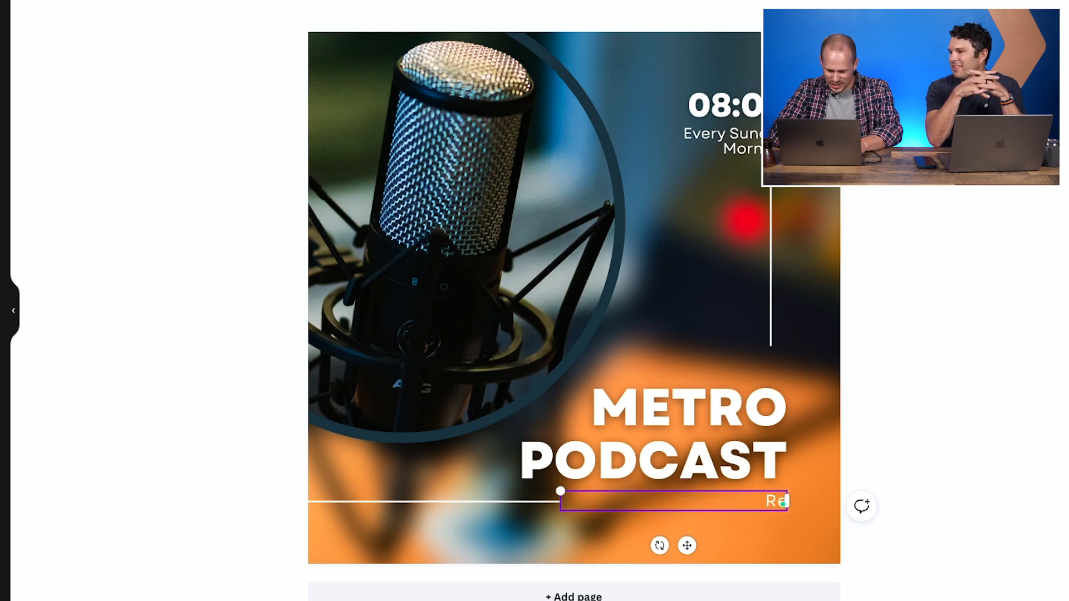
type("ach - Connec")
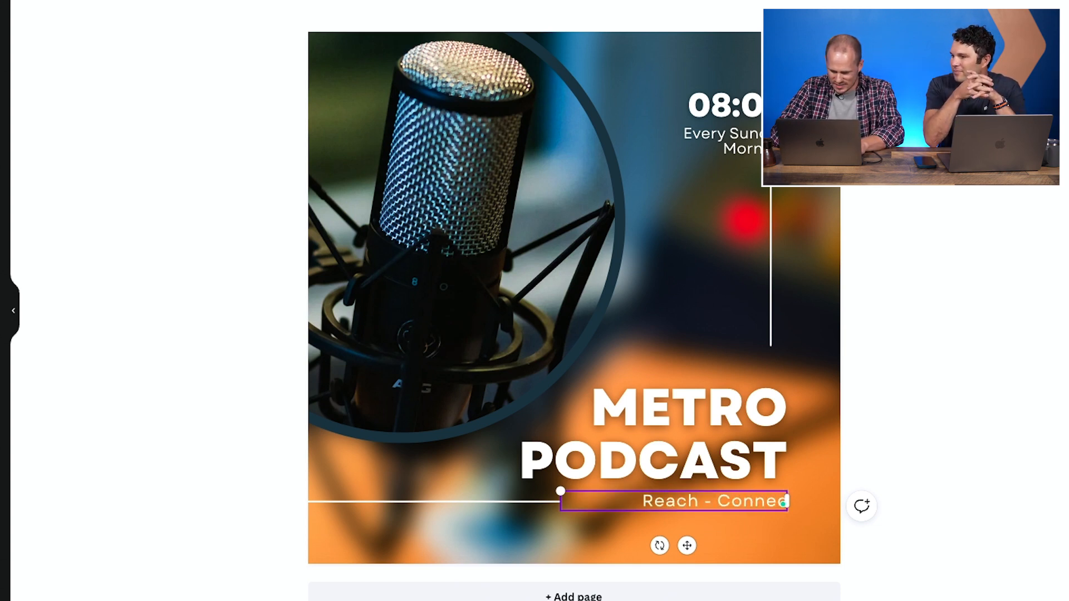
type("t - Serve")
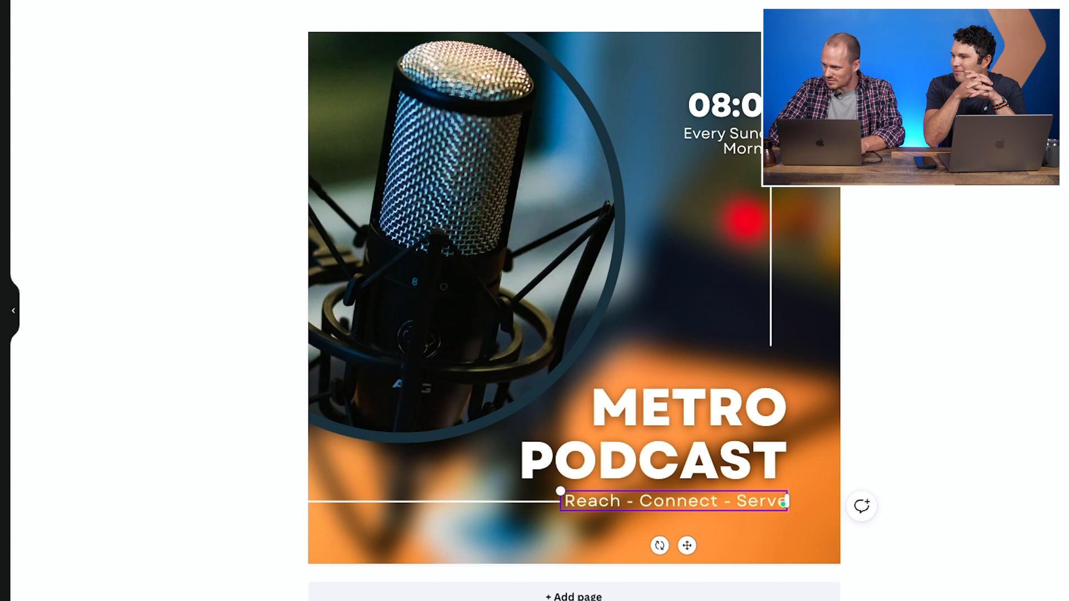
- Shorten the horizontal line so it ends before the new tagline
left_click(576, 527)
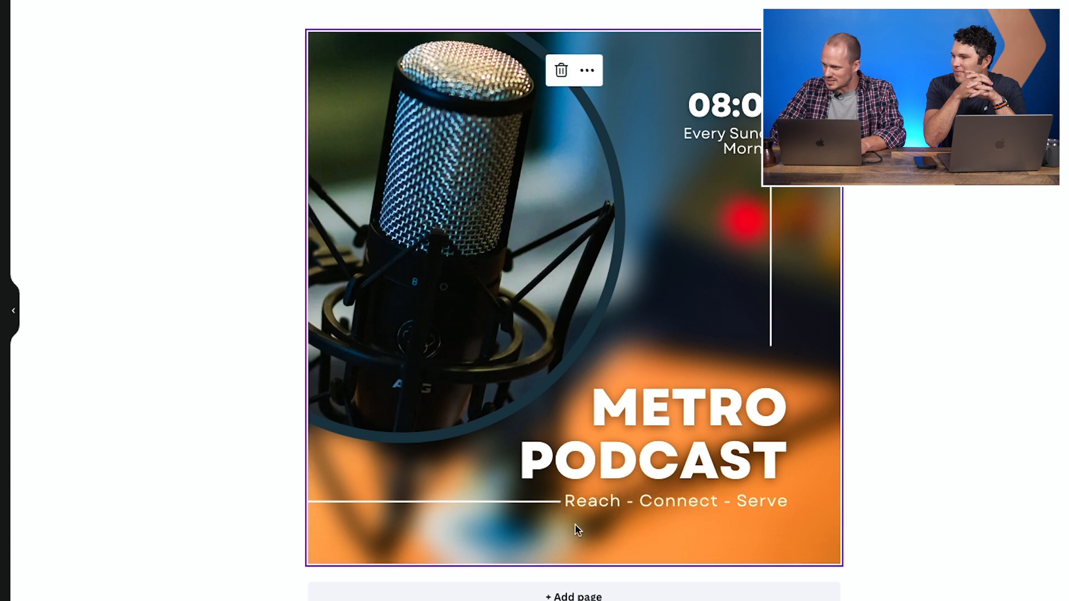
left_click(530, 503)
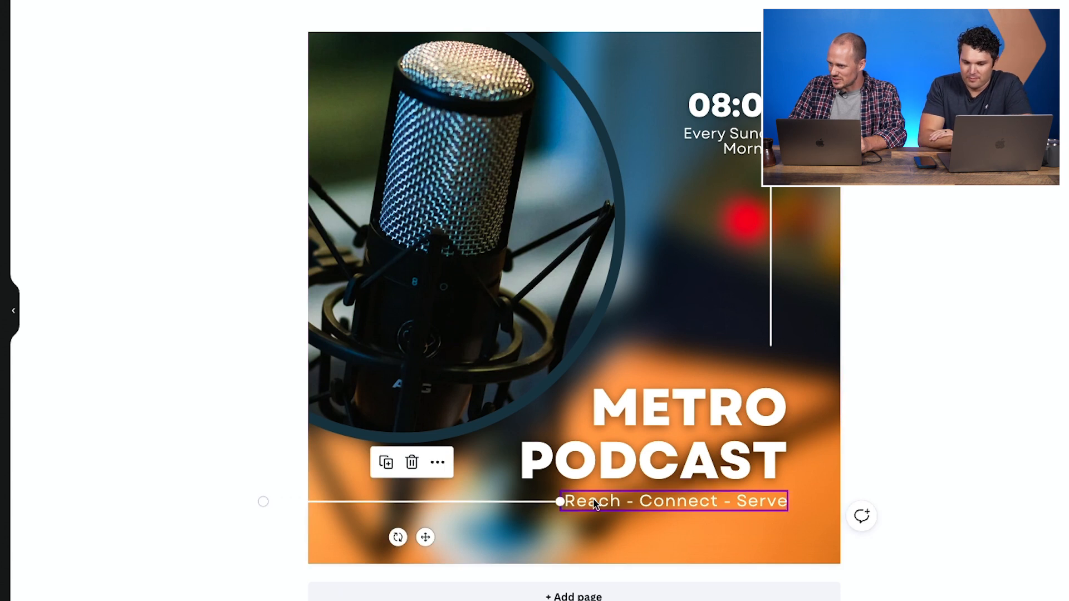
mouse_move(561, 502)
left_mouse_down()
mouse_move(536, 501)
mouse_move(546, 502)
left_mouse_up()
left_click(572, 522)
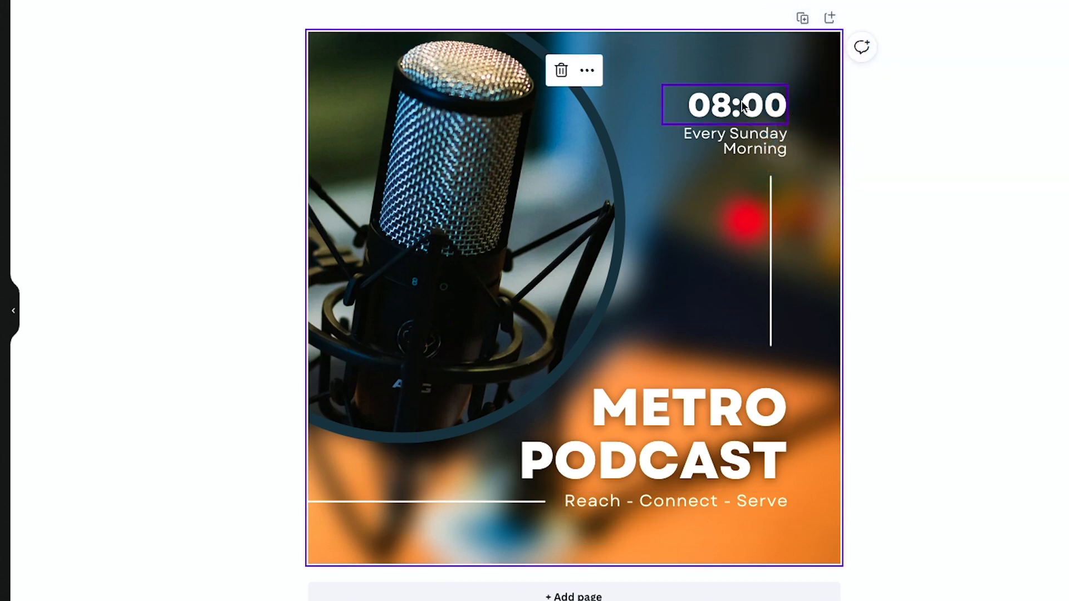
- Change the 'Every Sunday Morning' text under the time to 'Wednesday'
left_click(726, 102)
left_click(739, 115)
left_click(759, 137)
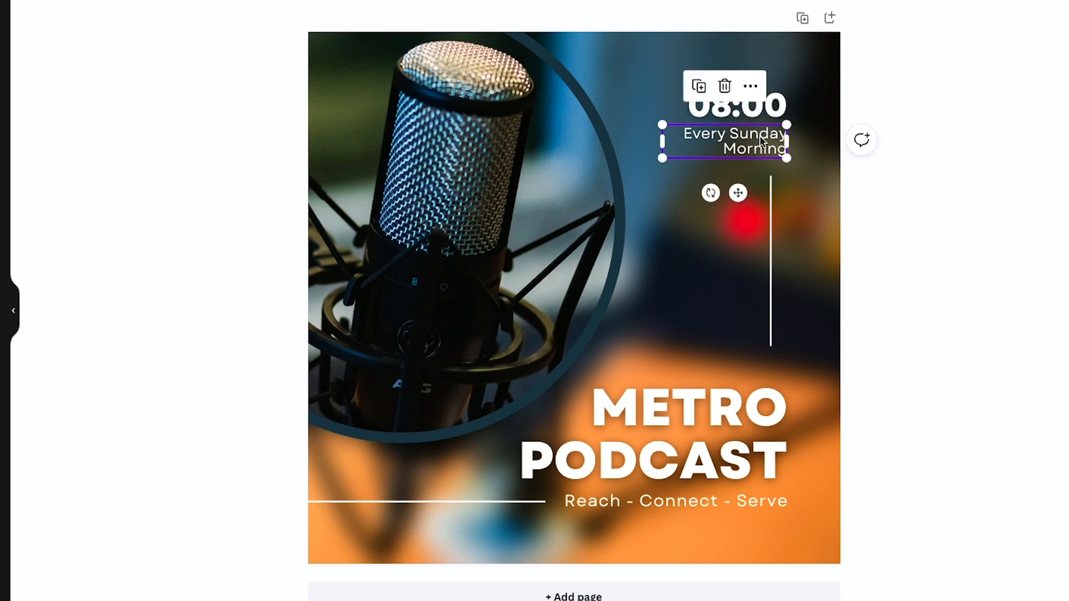
left_click(759, 137)
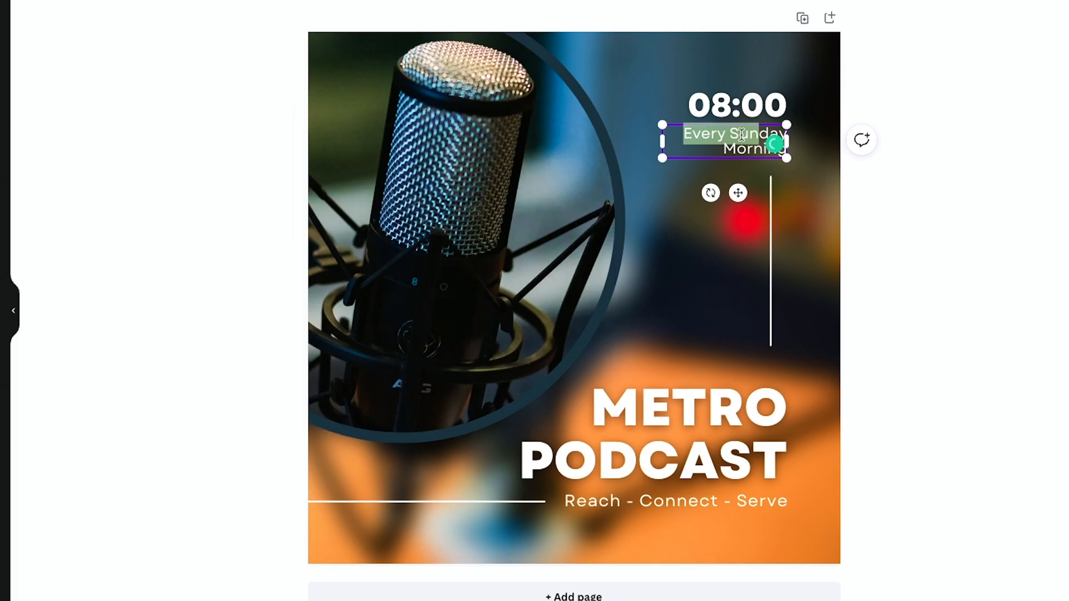
double_click(741, 134)
type("Wedne")
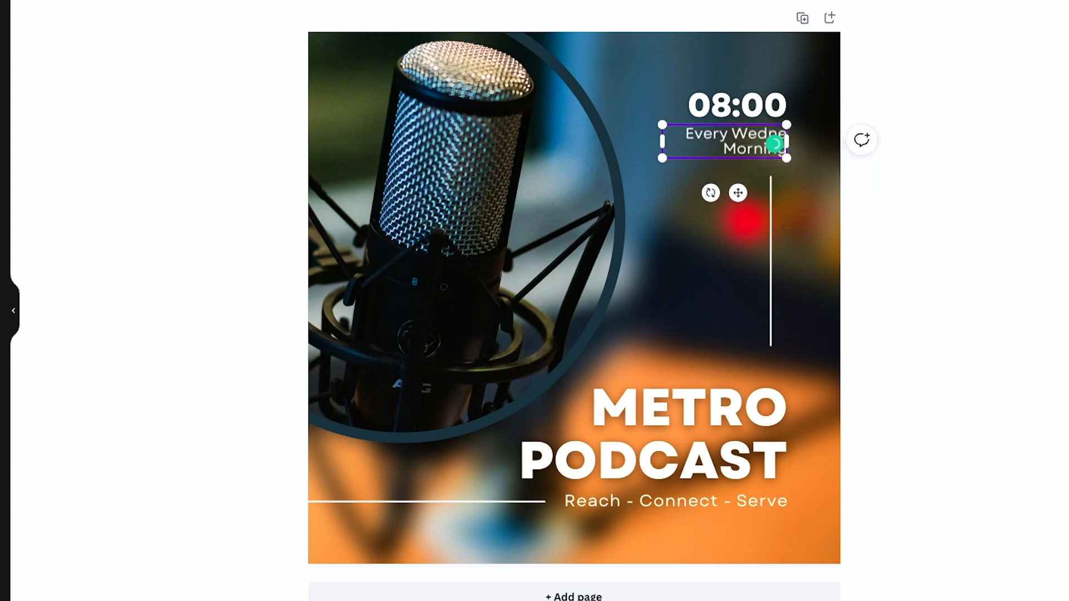
type("sday")
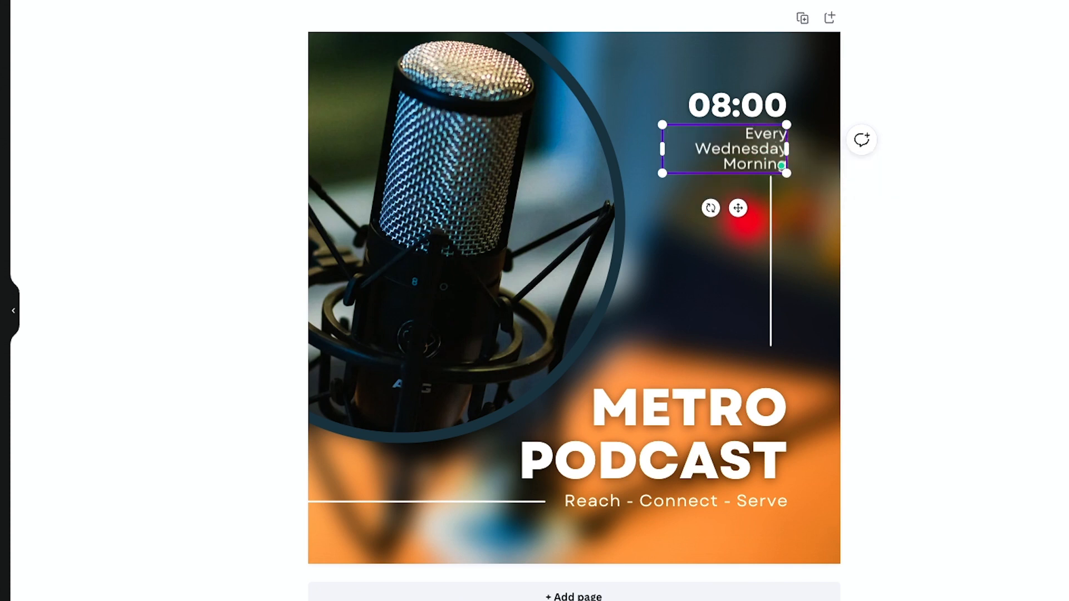
double_click(748, 134)
key("BackSpace")
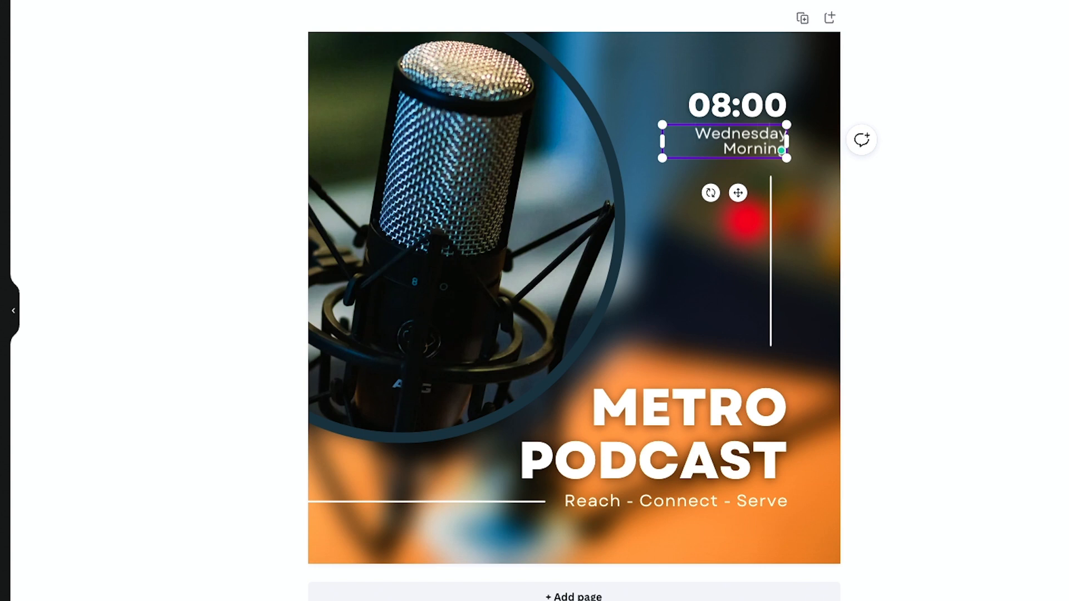
key("BackSpace")
key("BackSpace")
key("BackSpace")
key("BackSpace")
key("BackSpace")
key("BackSpace")
key("BackSpace")
key("BackSpace")
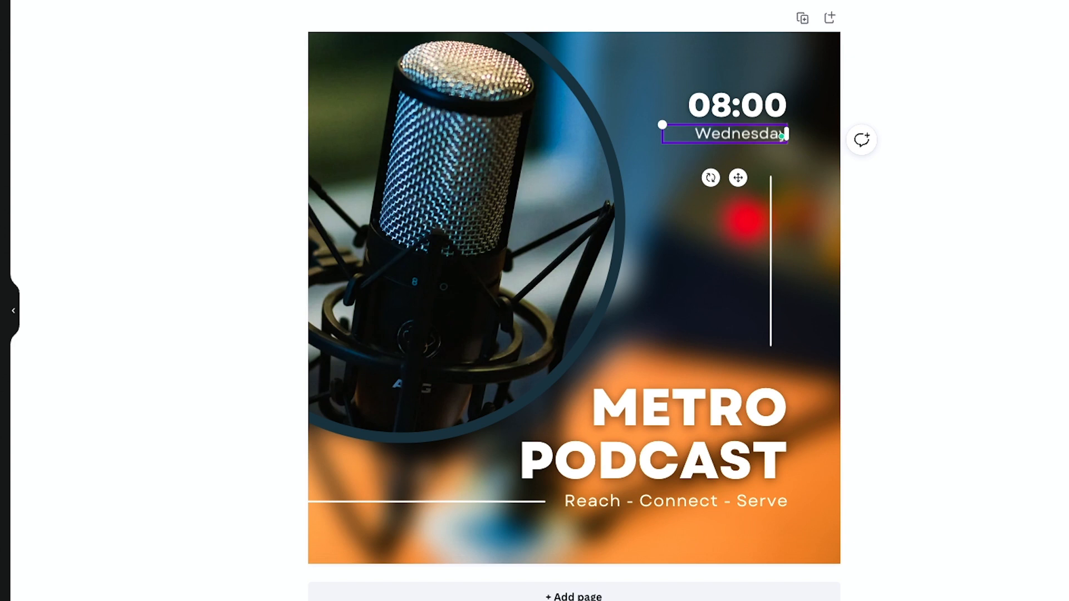
- Set the time at the top of the cover to 7:00
left_click(714, 111)
left_click(716, 104)
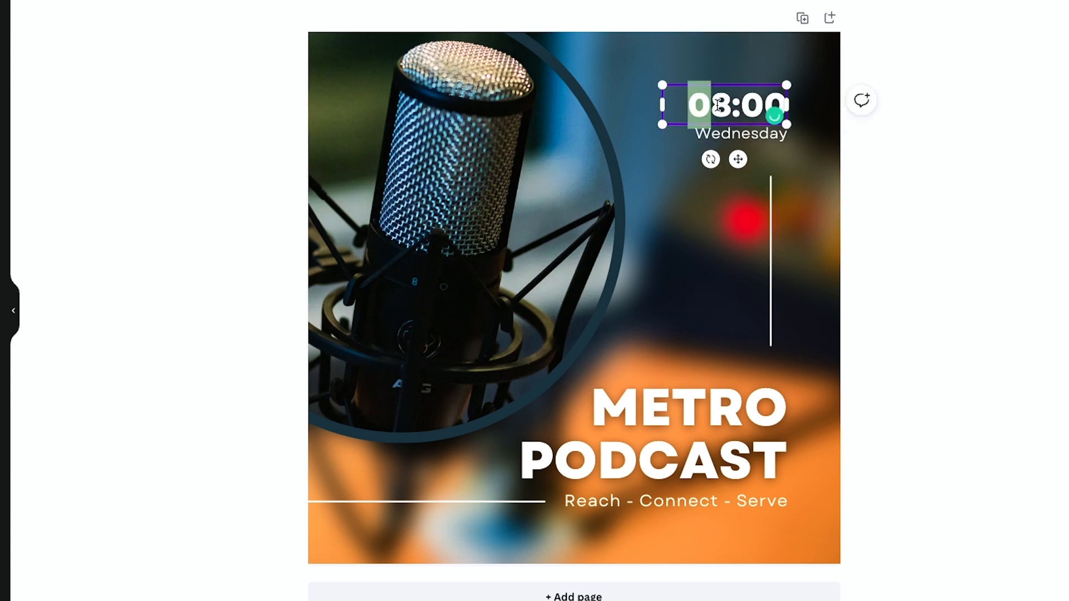
left_click(723, 105)
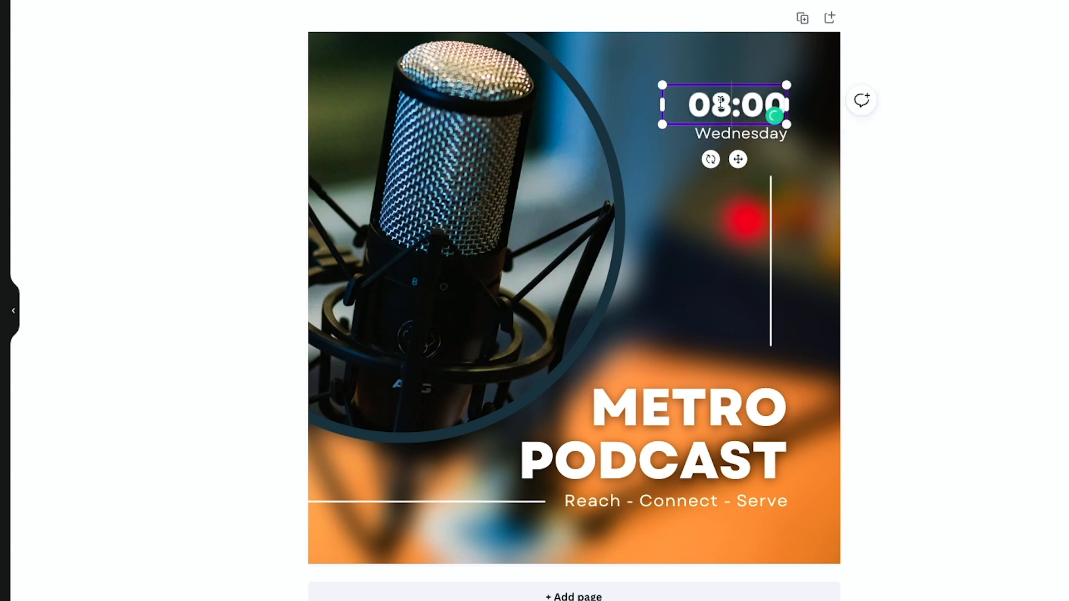
left_click_drag(722, 103, 715, 105)
type("7")
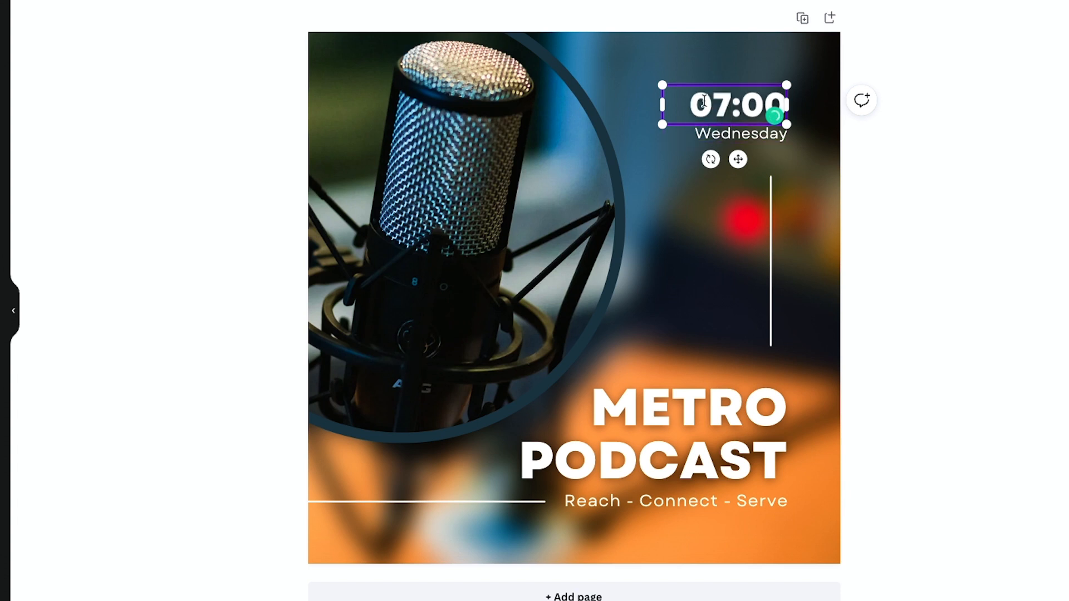
left_click_drag(701, 103, 688, 104)
key("BackSpace")
left_click(773, 379)
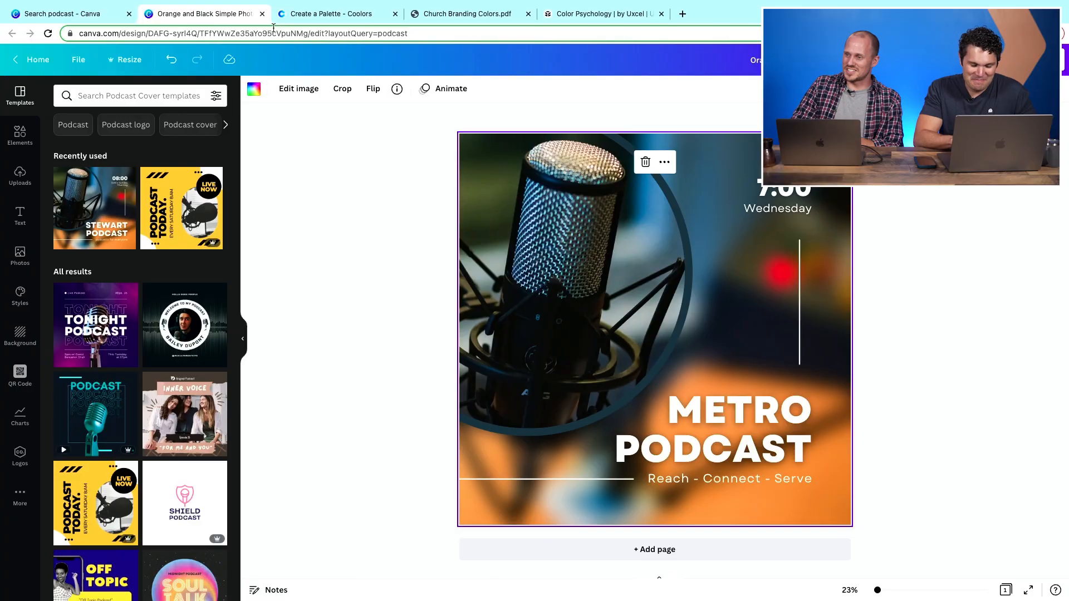
- Go to the Canva home page and preview the 'Good things take' brand template among recent designs
left_click(261, 14)
left_click(72, 13)
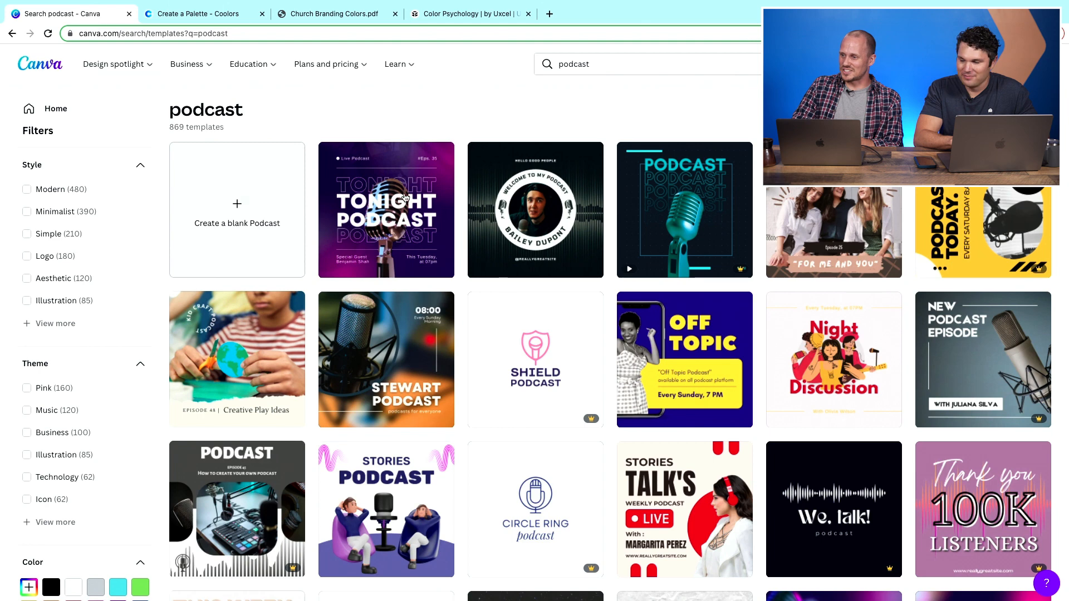
left_click(39, 111)
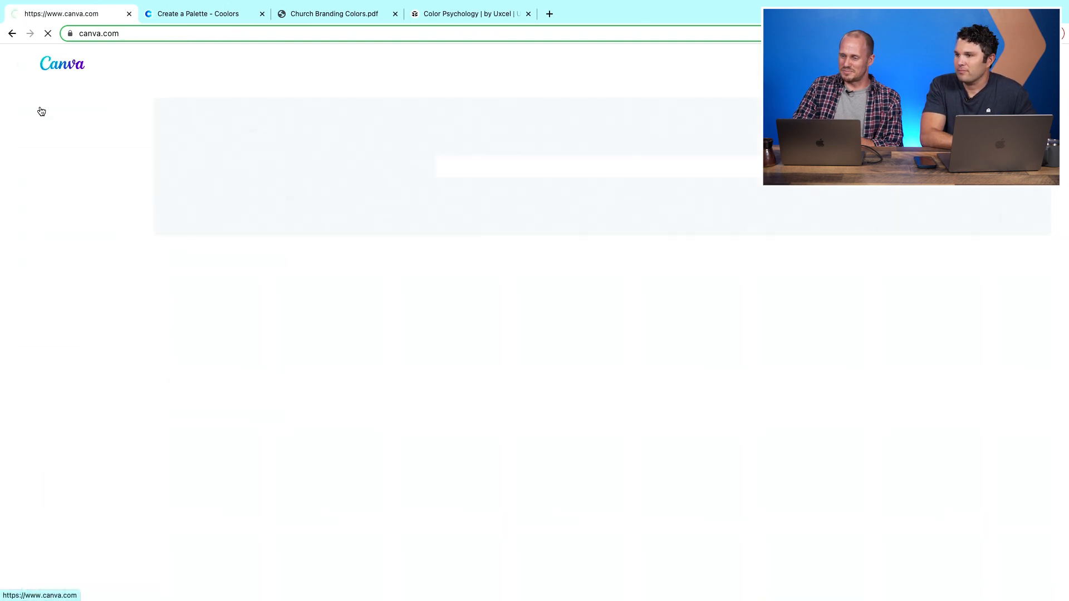
scroll(283, 292, "down", 5)
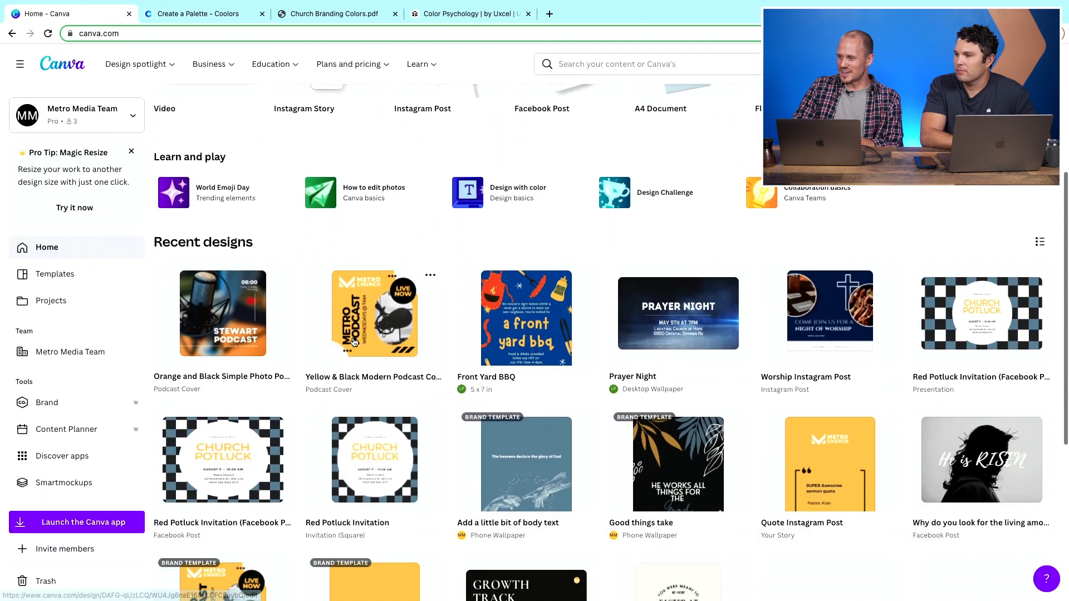
scroll(395, 377, "down", 2)
left_click(692, 310)
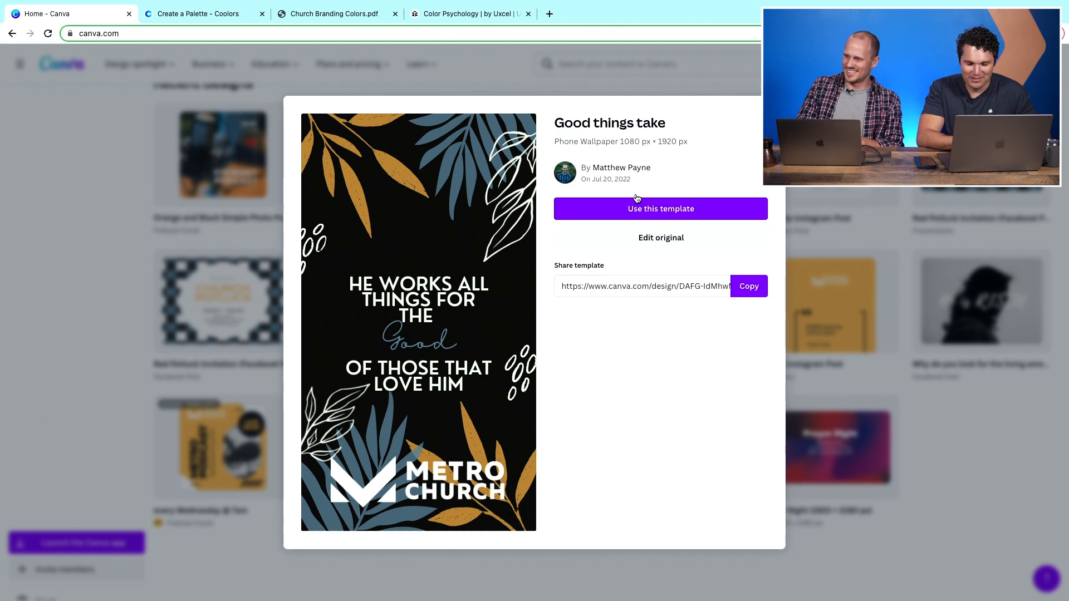
key("Escape")
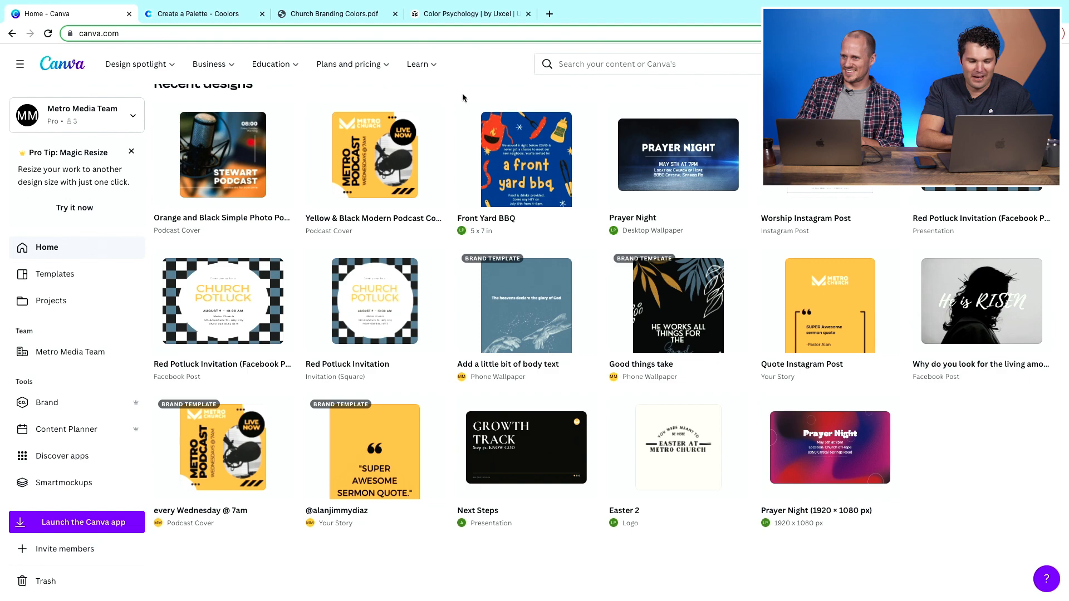
- Search templates for Presentation (16:9) and open the 'Marketing Plan' presentation template
scroll(462, 157, "up", 8)
left_click(462, 159)
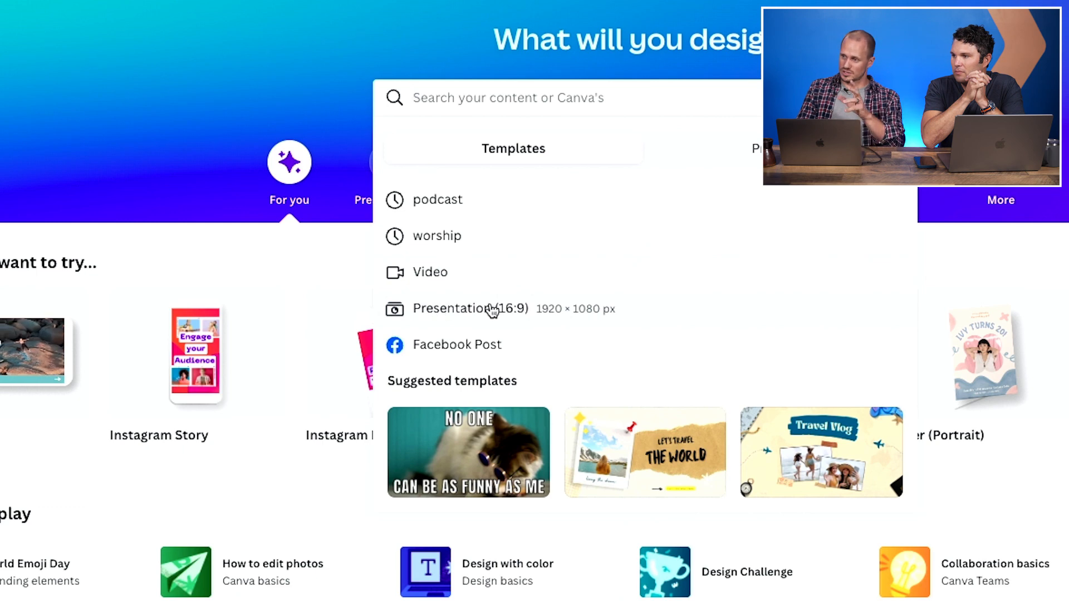
left_click(475, 310)
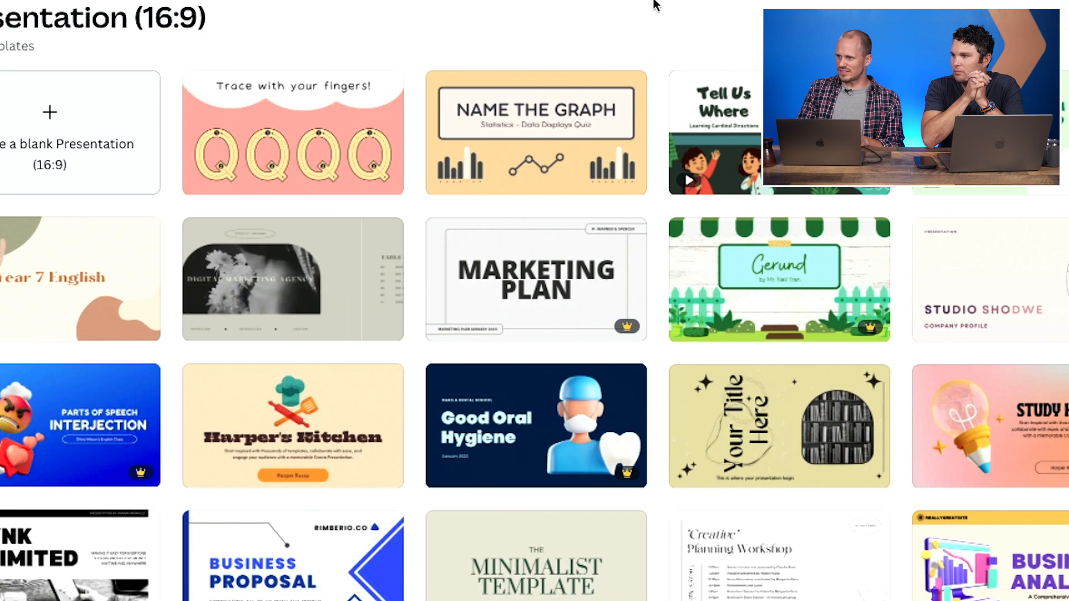
scroll(640, 108, "down", 2)
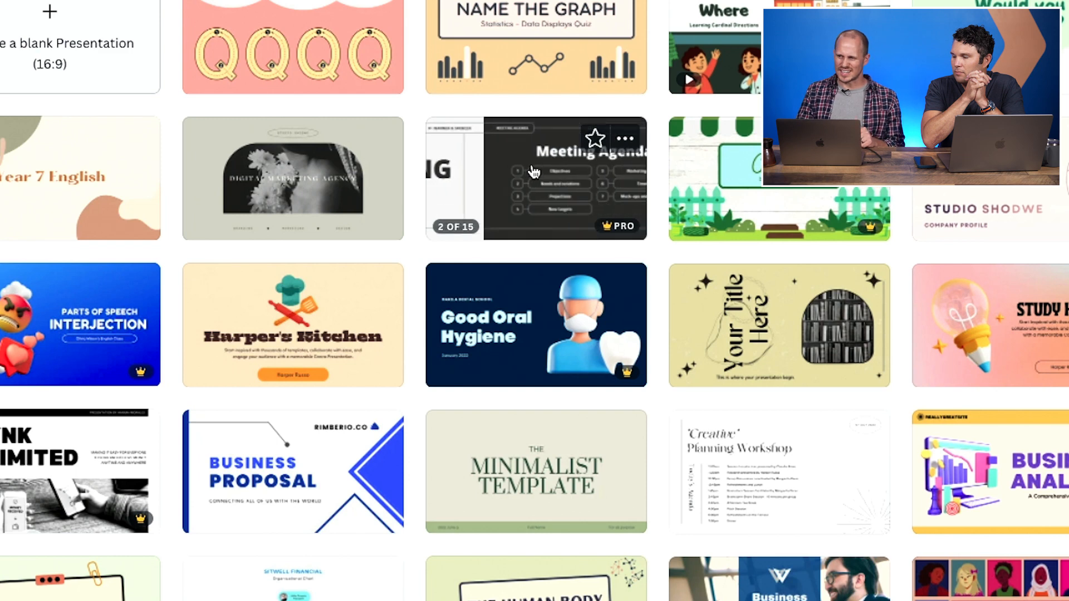
left_click(515, 174)
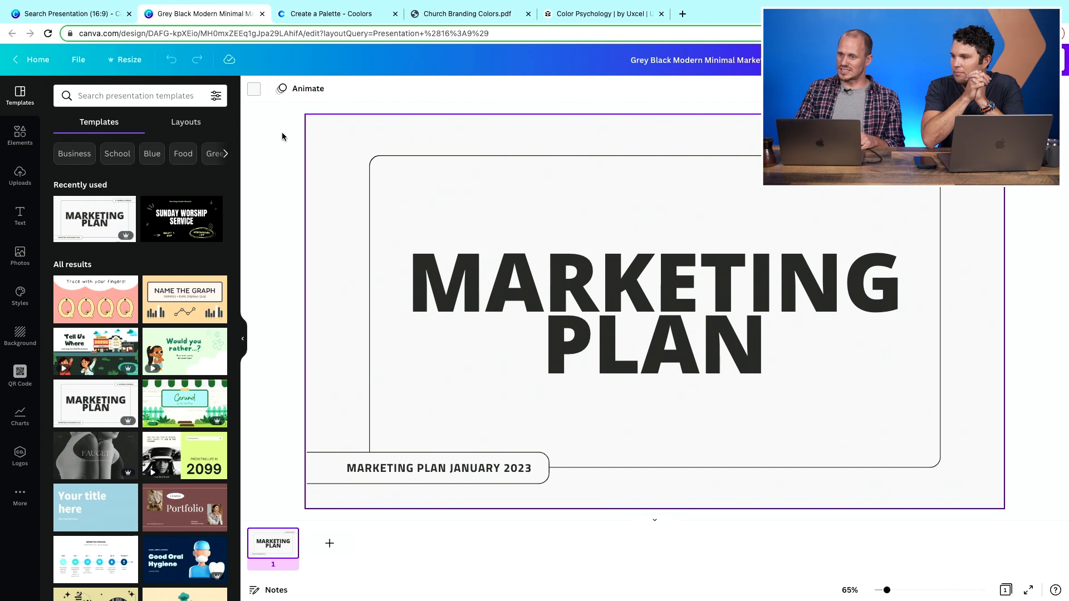
- Set the slide background to the Metro brand color #f0f7ee
left_click(254, 90)
left_click(186, 276)
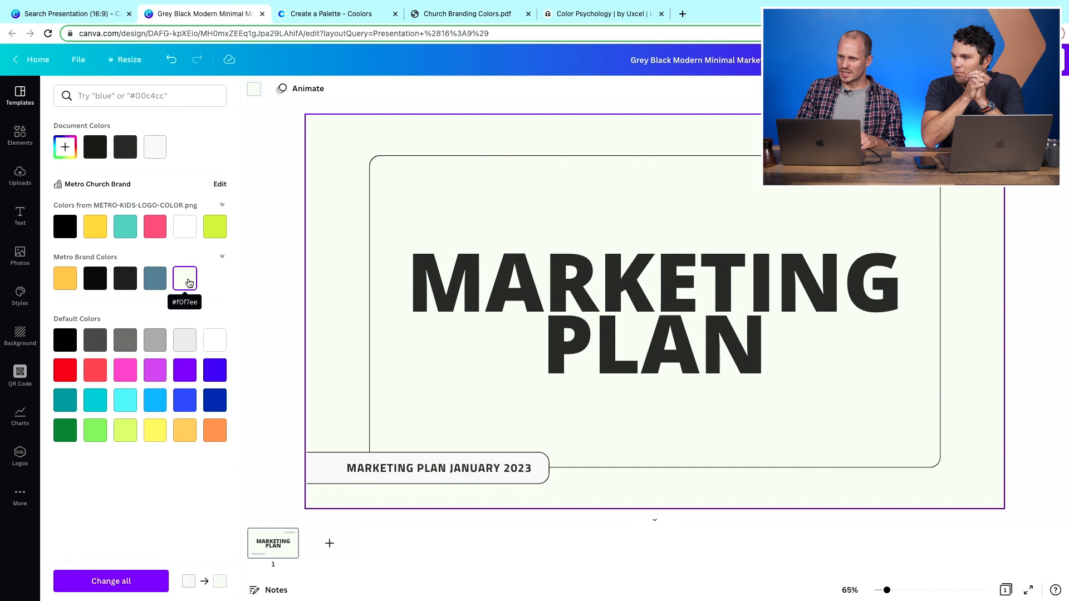
- Change the font of the 'MARKETING' and 'PLAN' headings to Montserrat Classic
left_click(390, 277)
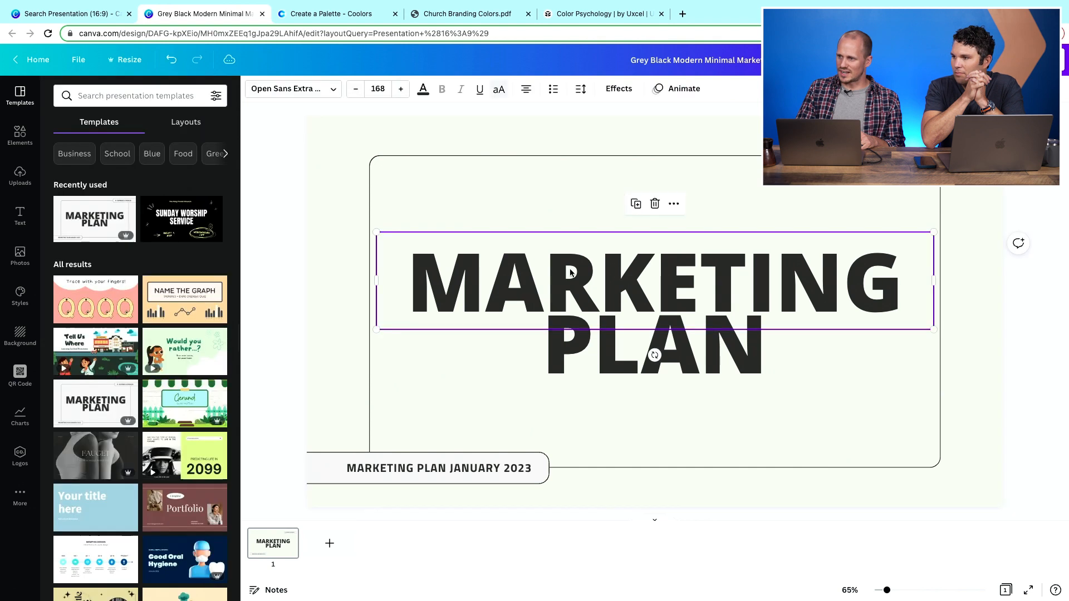
left_click(335, 93)
left_click(134, 334)
left_click(551, 322)
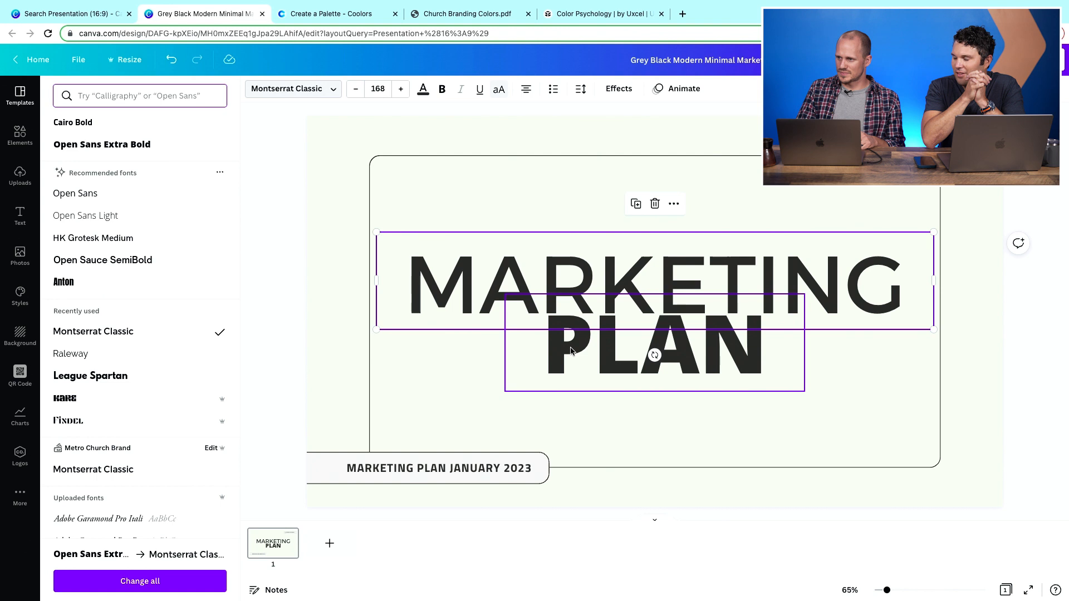
left_click(332, 94)
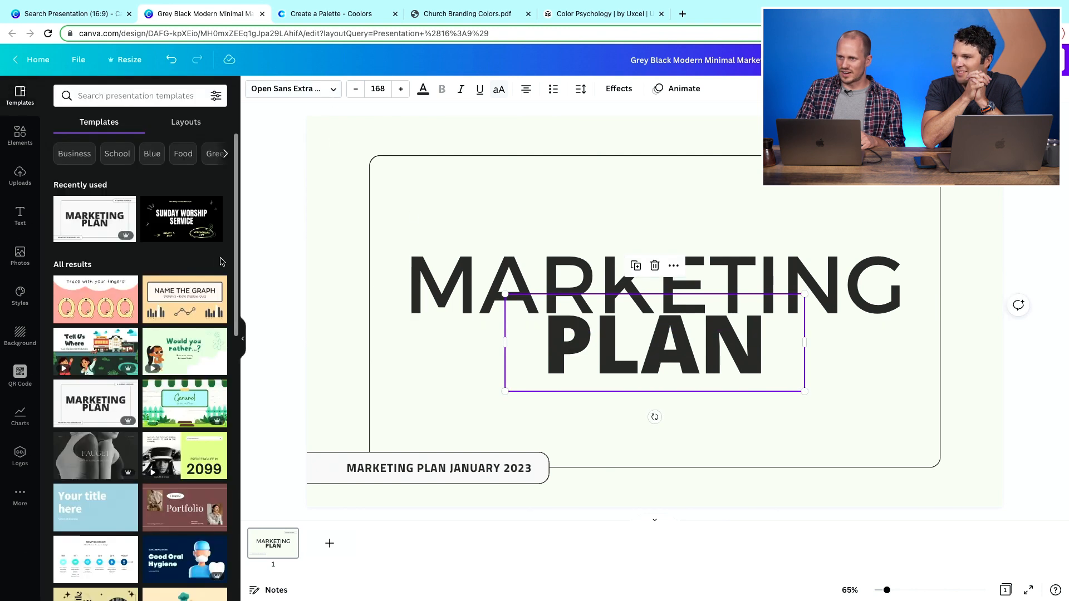
left_click(334, 95)
left_click(111, 146)
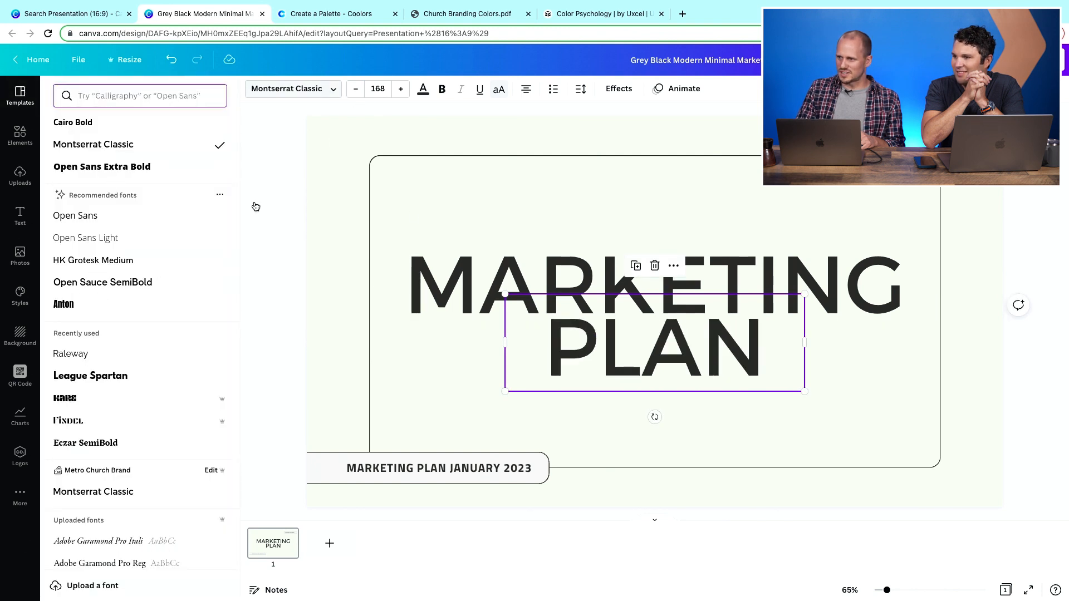
- Replace 'MARKETING PLAN JANUARY 2023' in the lower label with 'SERMON TITLE'
left_click(392, 471)
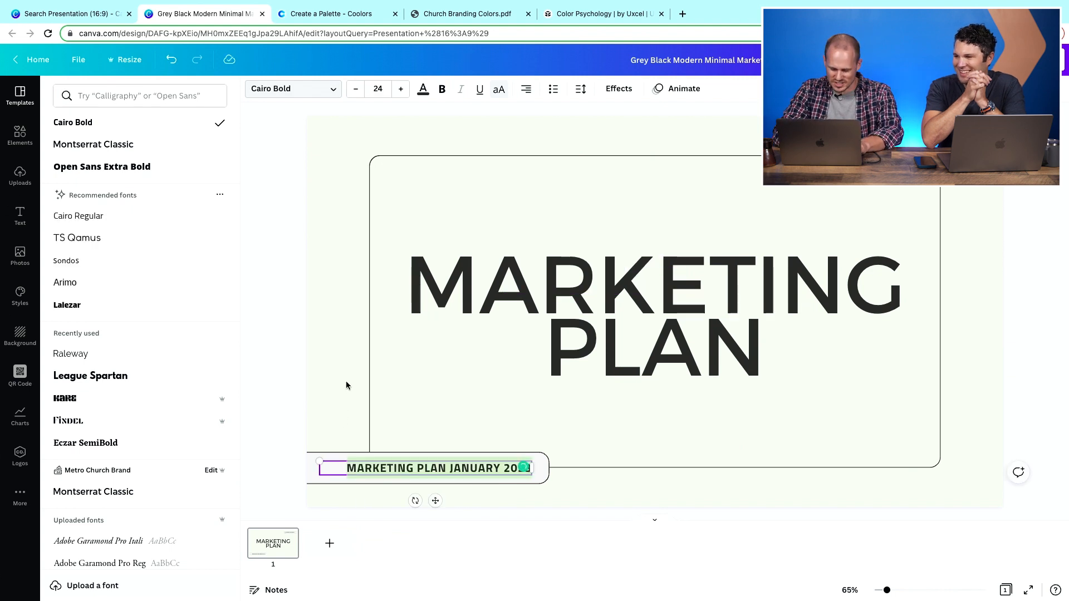
type("SERMON TITLE")
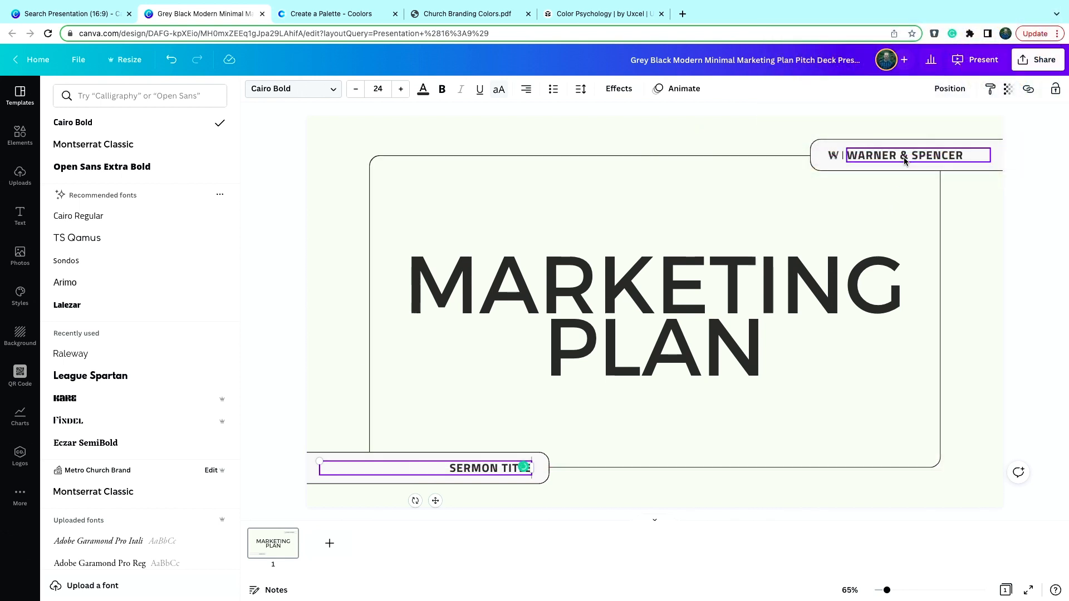
- Replace the top-right label text with 'METRO CHURCH' and delete the small icon beside it
double_click(902, 156)
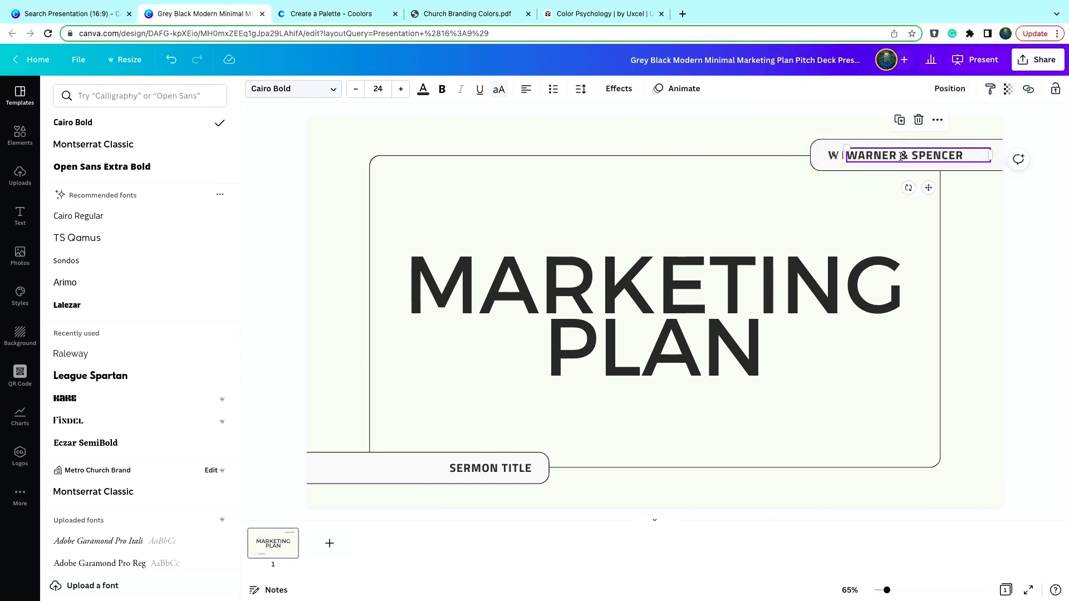
type("METRO CHUR")
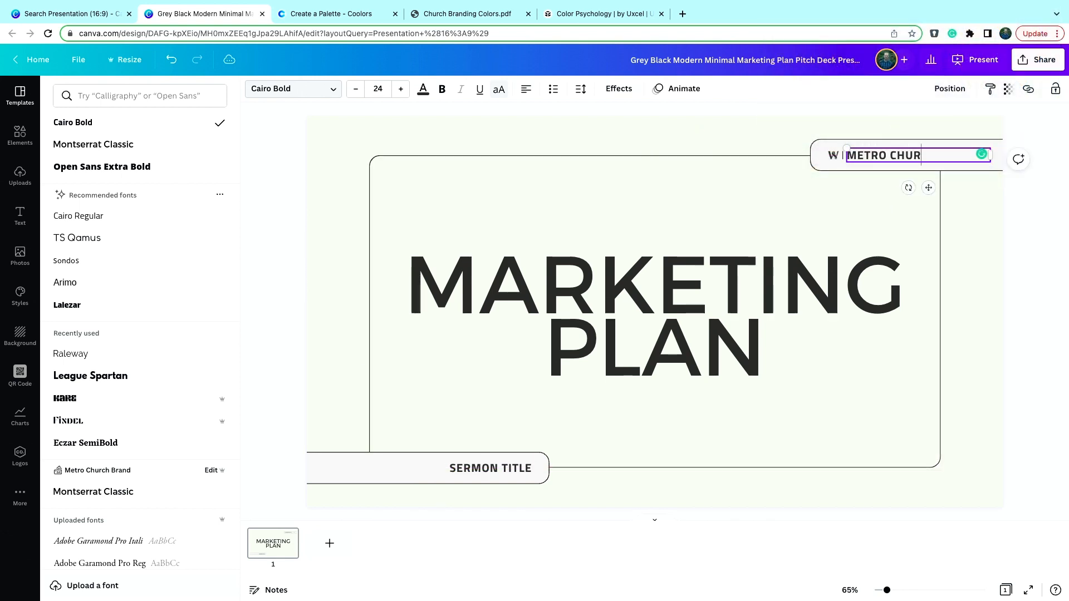
left_click(831, 156)
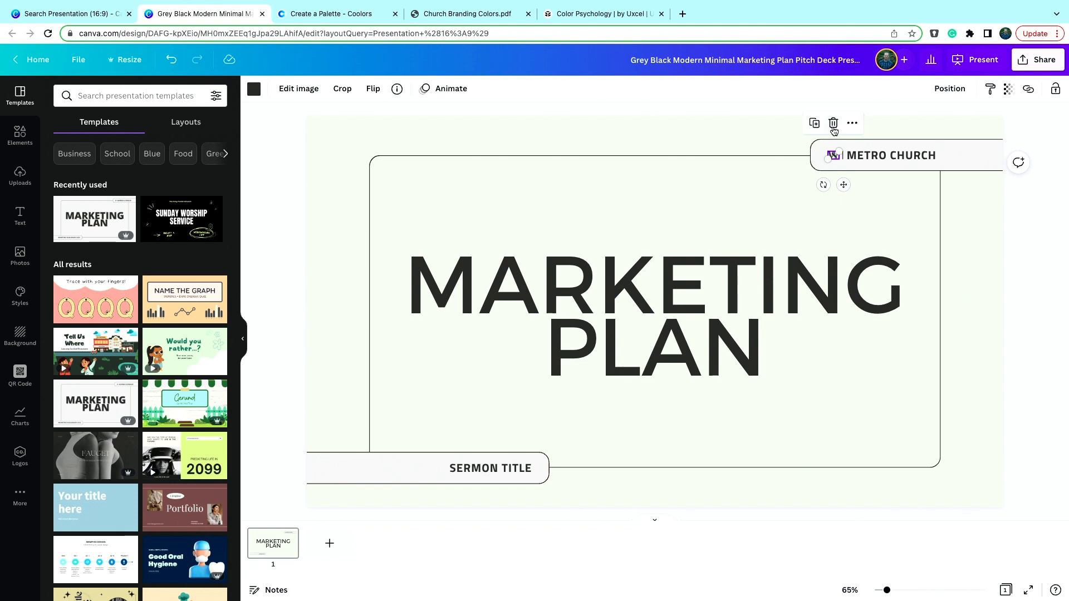
left_click(833, 124)
- Replace the 'MARKETING' heading with 'SERMON' and select the 'PLAN' line
left_click(821, 385)
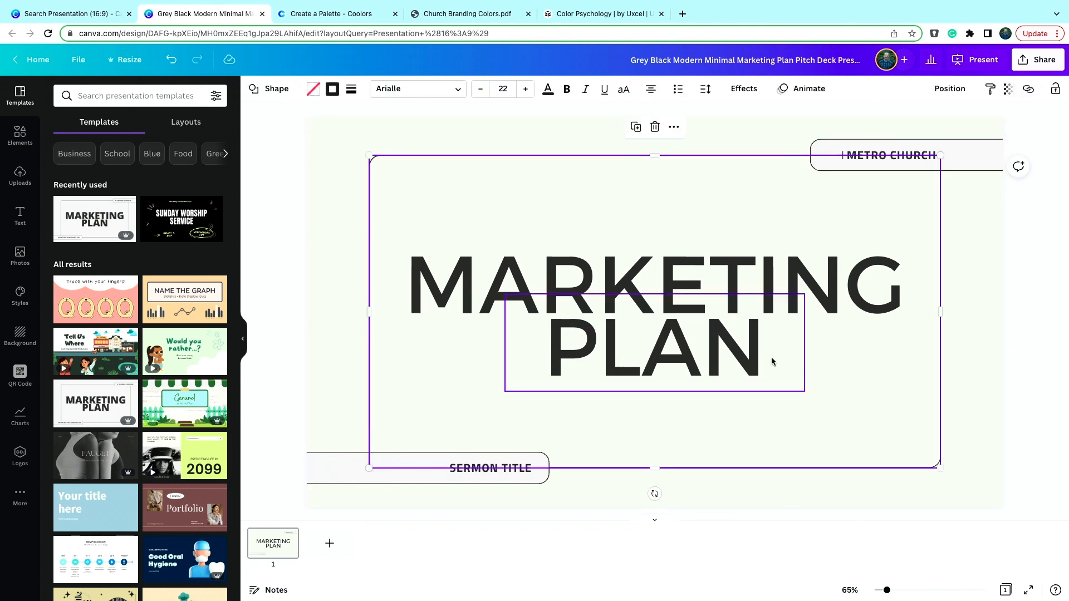
left_click(649, 289)
double_click(649, 288)
type("SERMO")
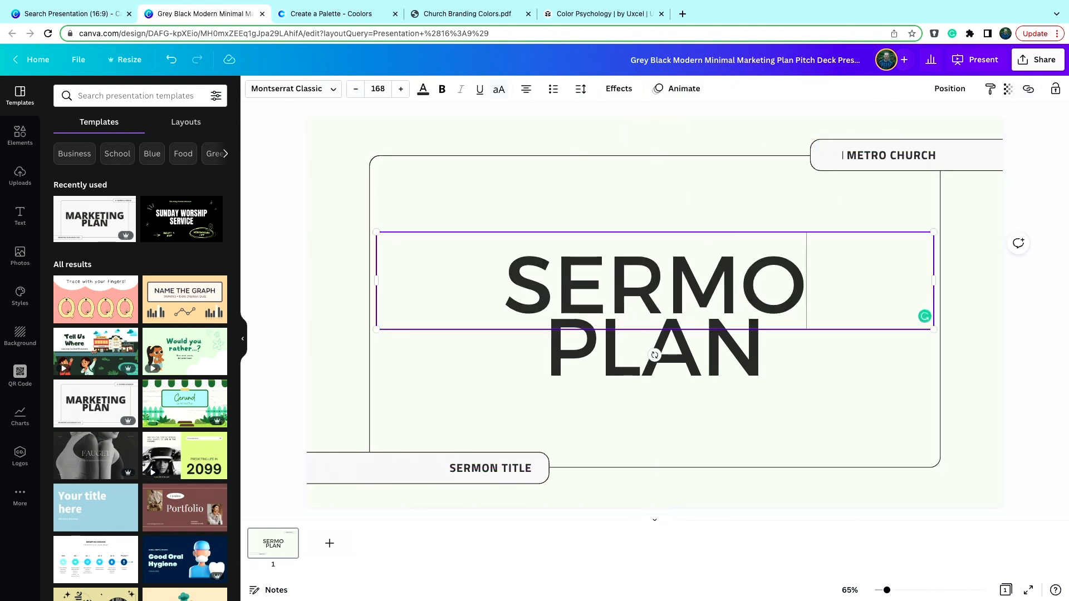
type("N")
left_click(650, 334)
double_click(606, 352)
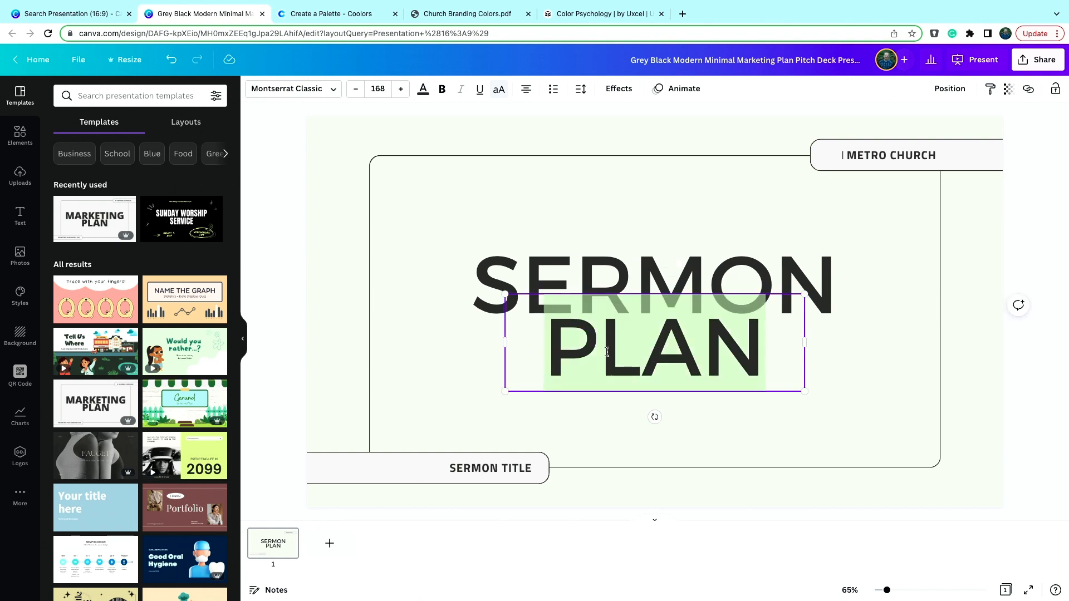
- Retitle the two-line heading as 'ACTS' over '1'
left_click(662, 284)
double_click(663, 279)
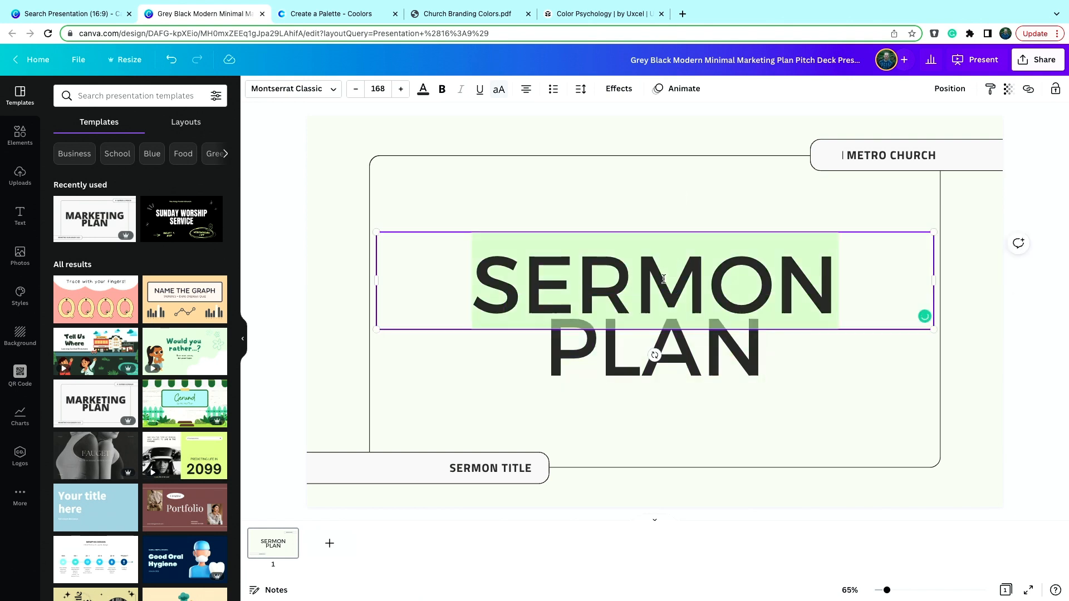
type("ACTS")
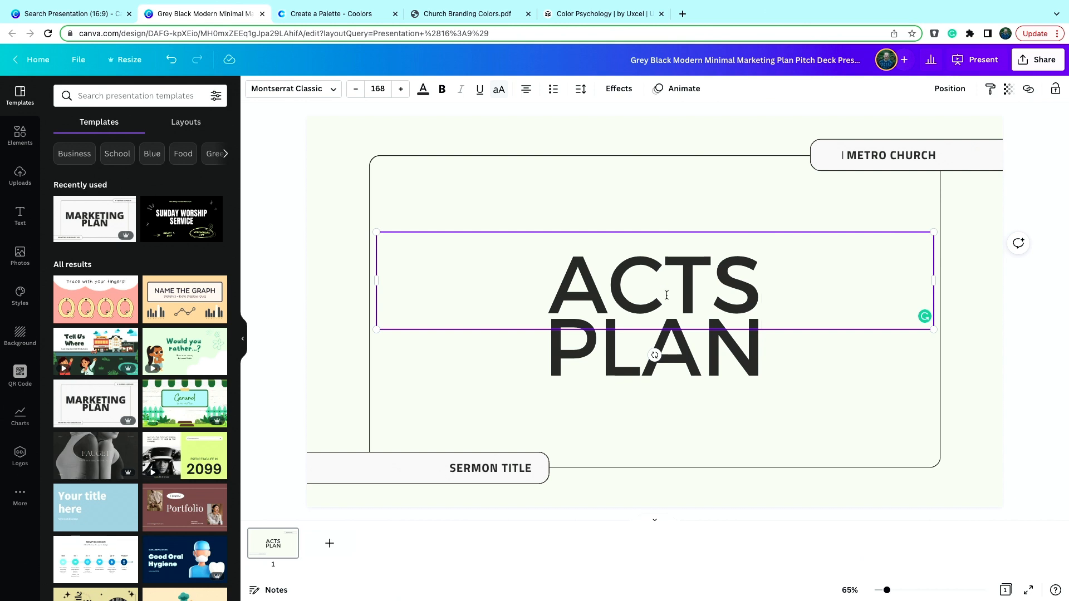
left_click(623, 348)
double_click(622, 348)
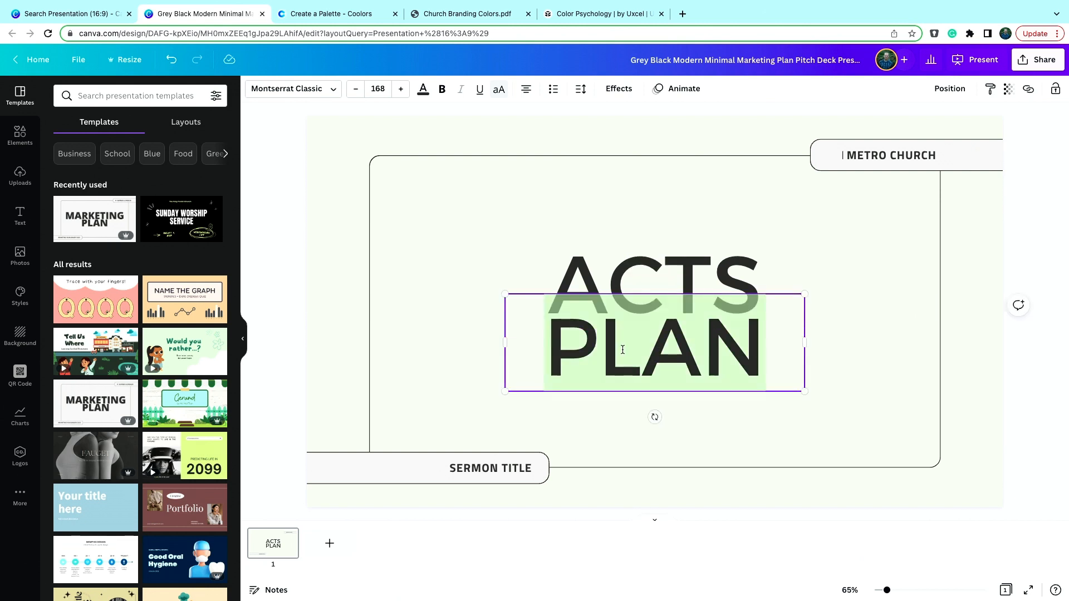
type("1")
left_click(703, 437)
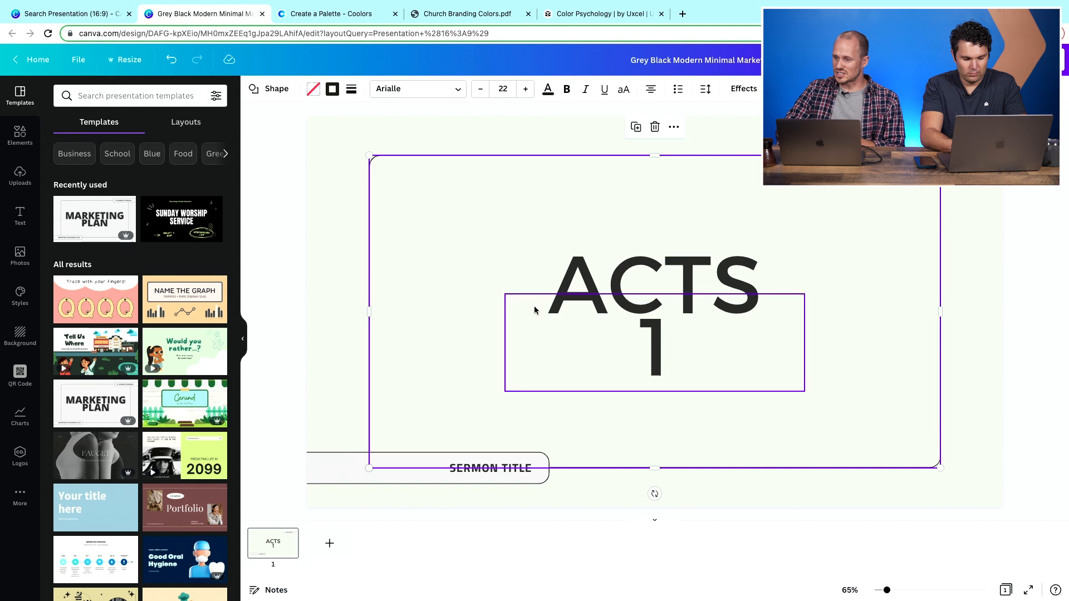
- Add a second page and apply the template's 'Quarterly Growth' layout to it
left_click(329, 543)
scroll(527, 337, "up", 3)
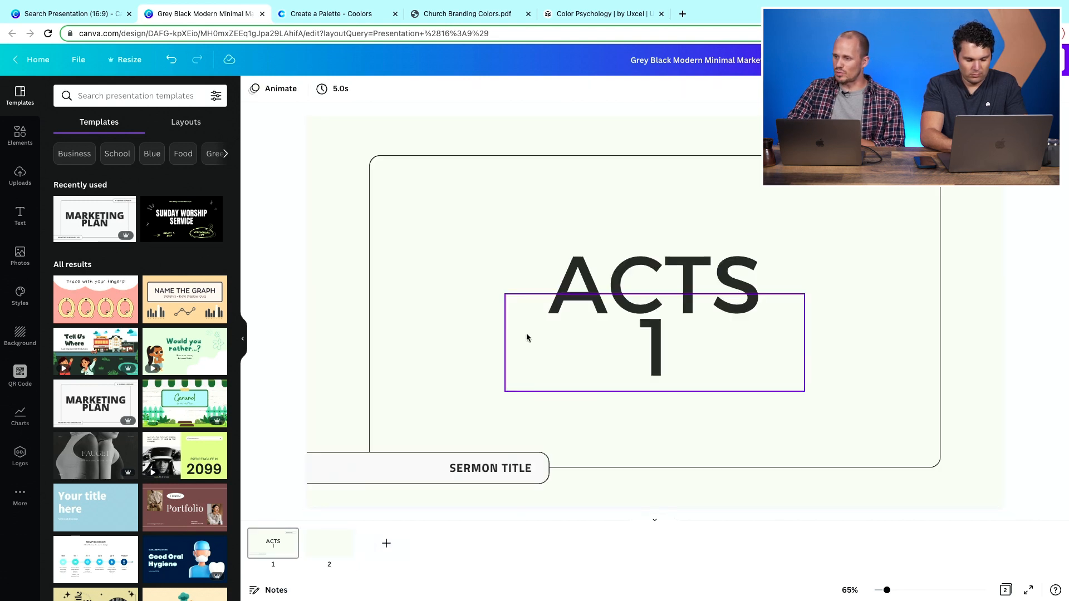
scroll(527, 337, "down", 3)
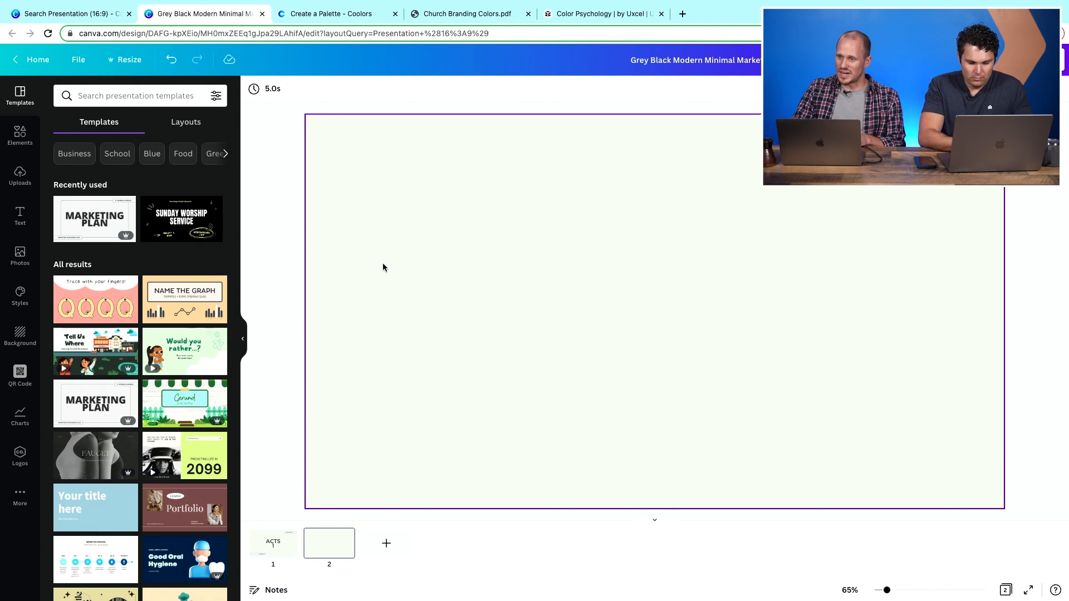
left_click(87, 221)
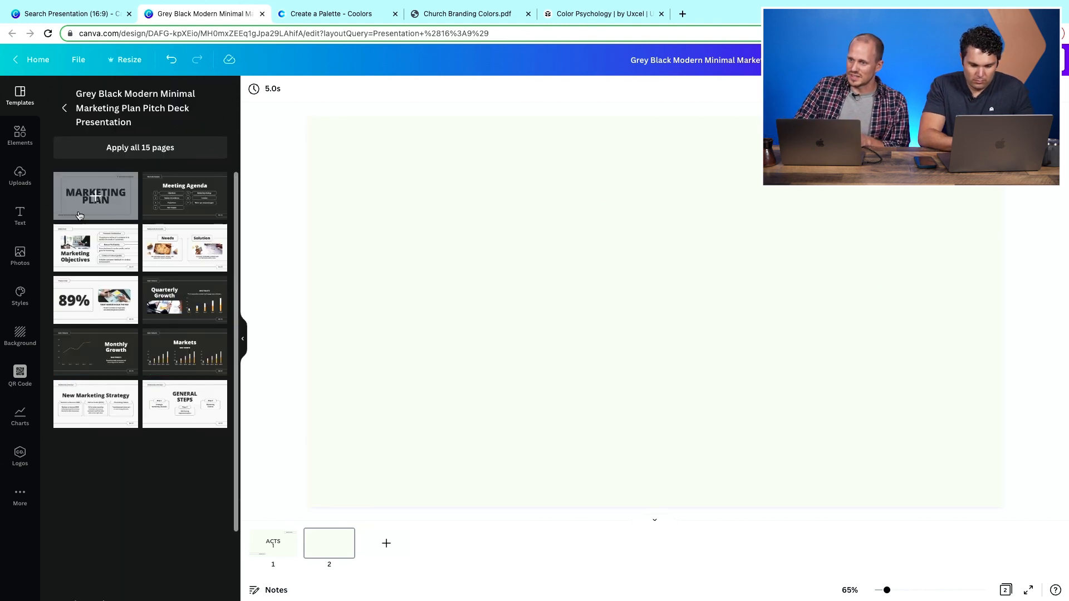
left_click(158, 198)
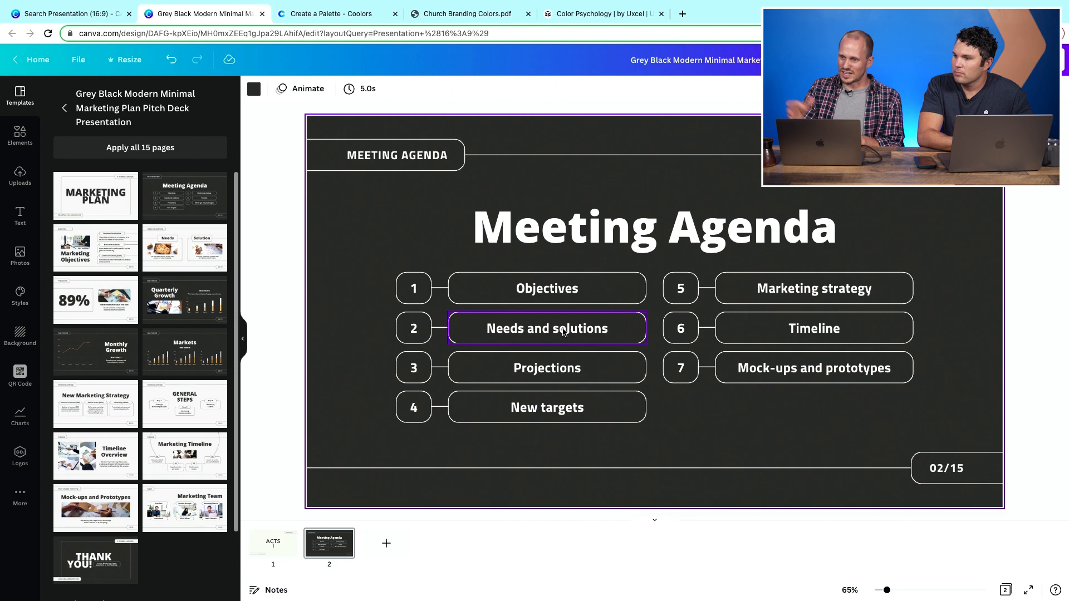
left_click(185, 301)
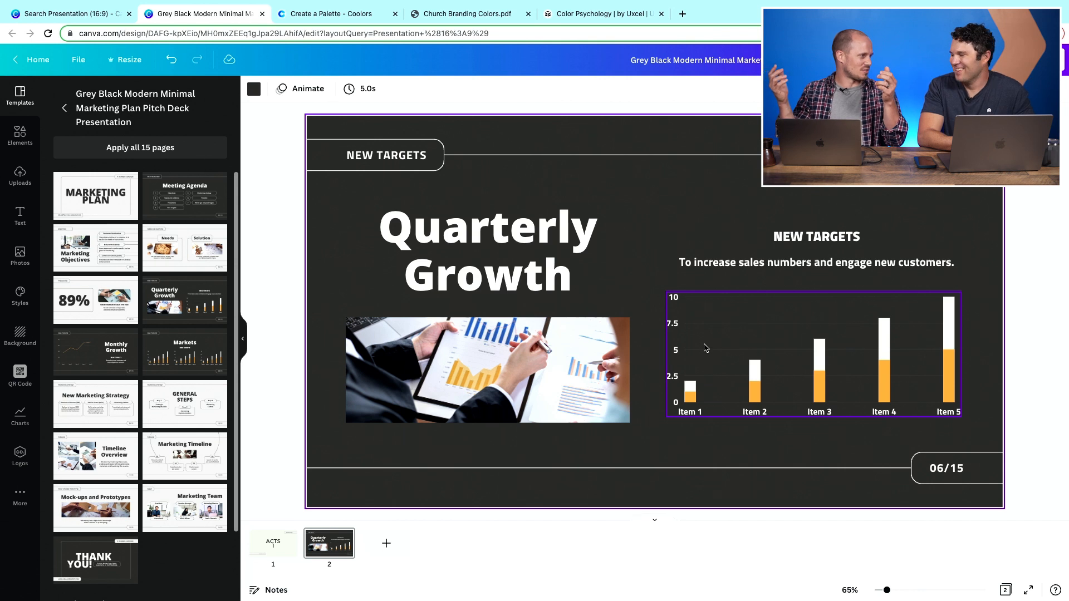
- Change the 'Quarterly Growth' heading to 'Give Online'
double_click(468, 229)
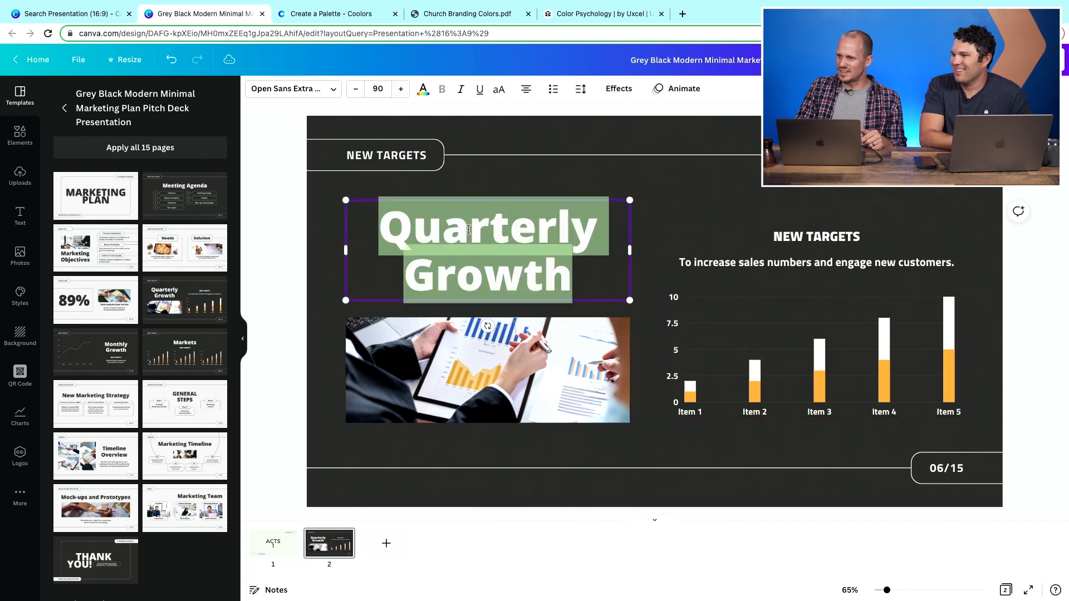
type("Give Online")
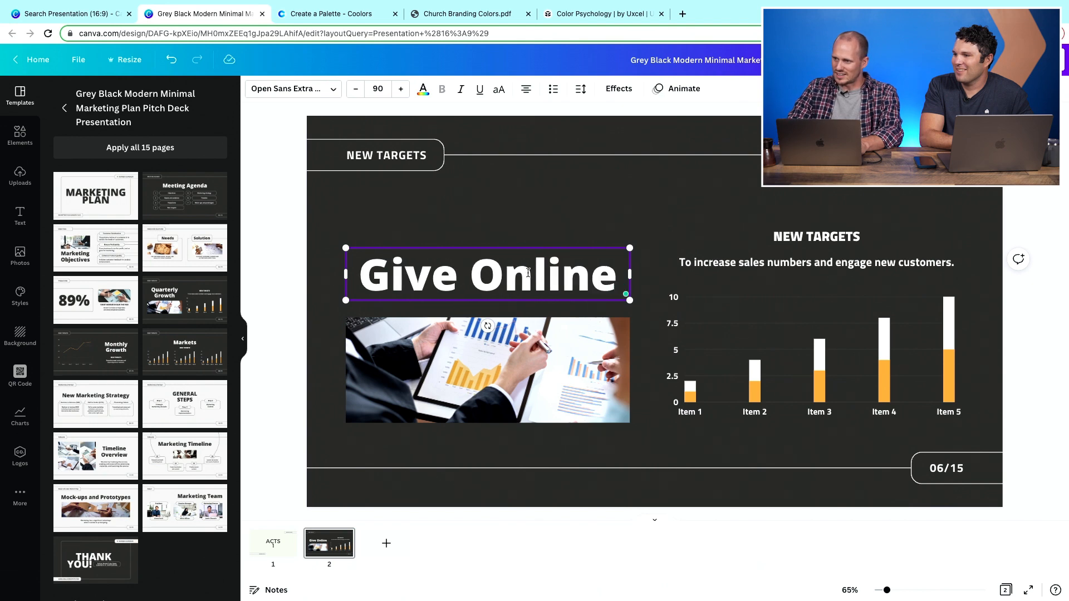
- Replace the chart photo with the uploaded image of hands holding a card at a laptop
left_click(446, 386)
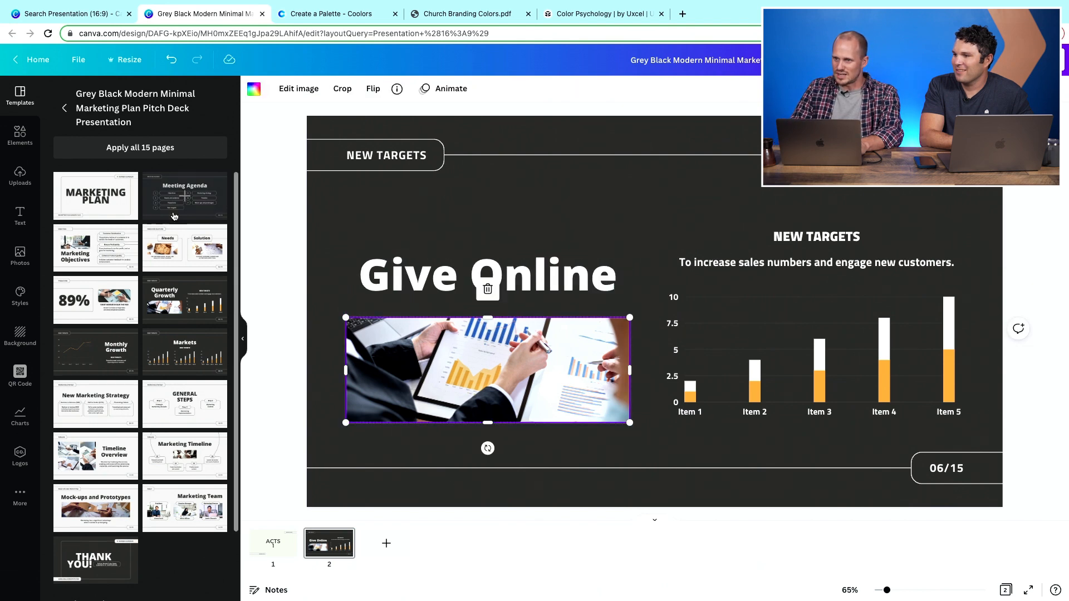
left_click(20, 176)
left_click_drag(115, 344, 480, 377)
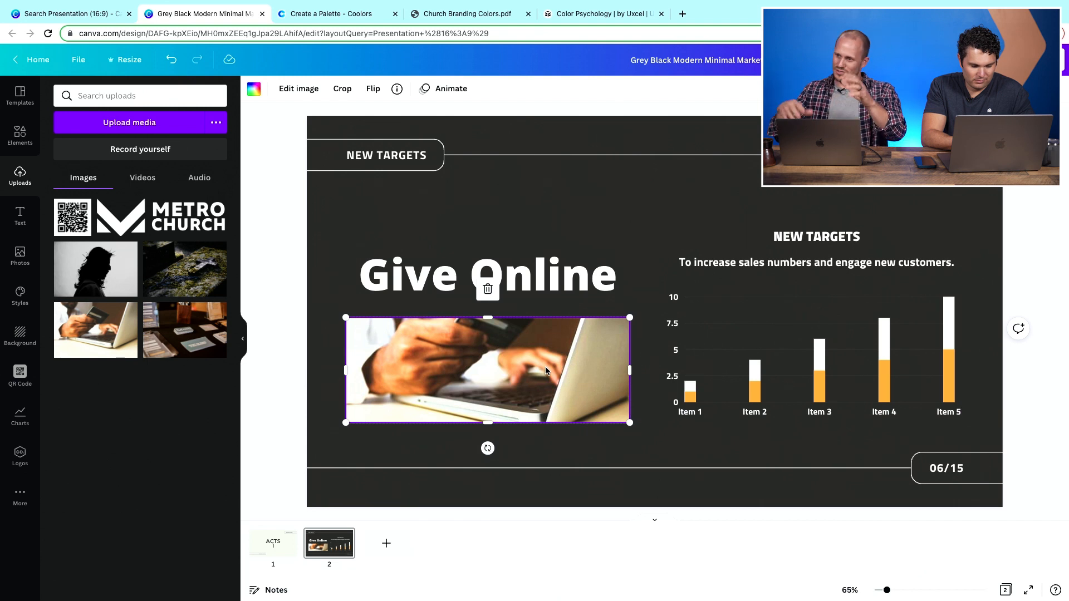
- Delete the bar chart from the slide
left_click(766, 349)
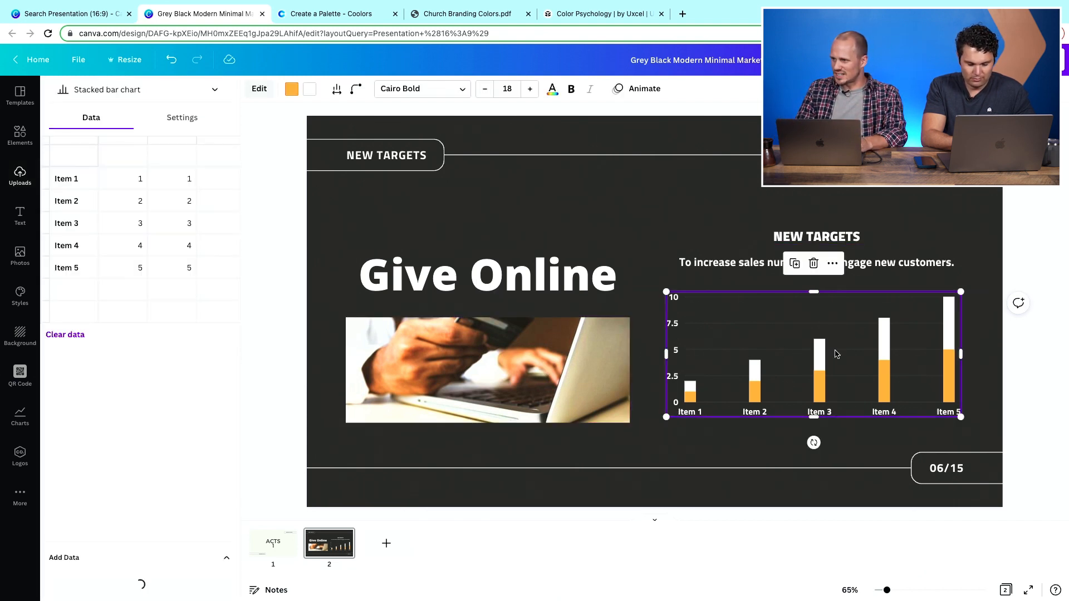
left_click(813, 263)
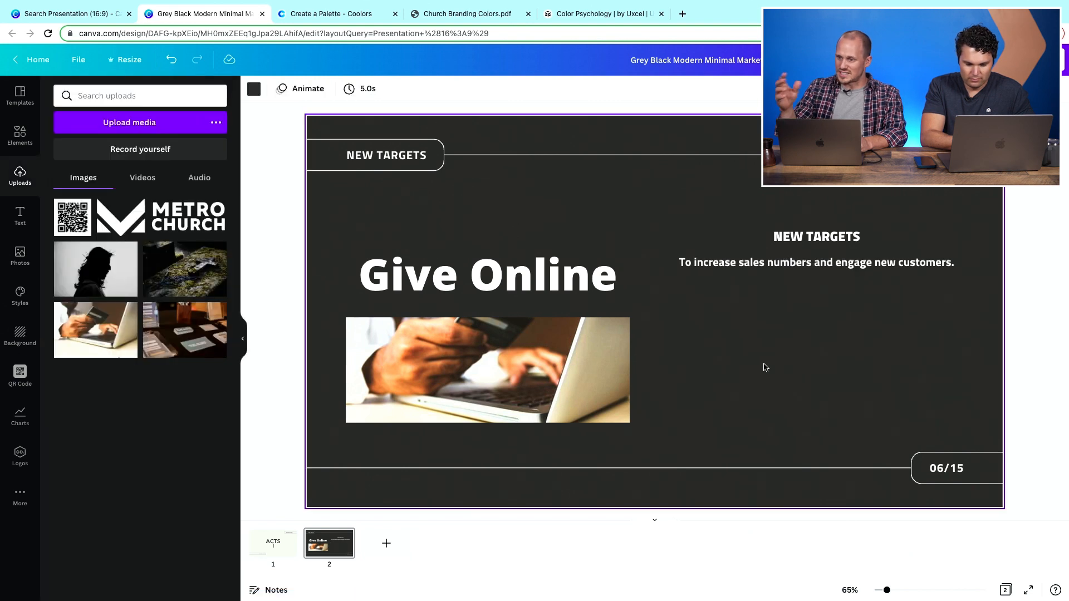
- Change the 'NEW TARGETS' subheading beside the photo to 'FAITHFUL GIVING'
double_click(805, 238)
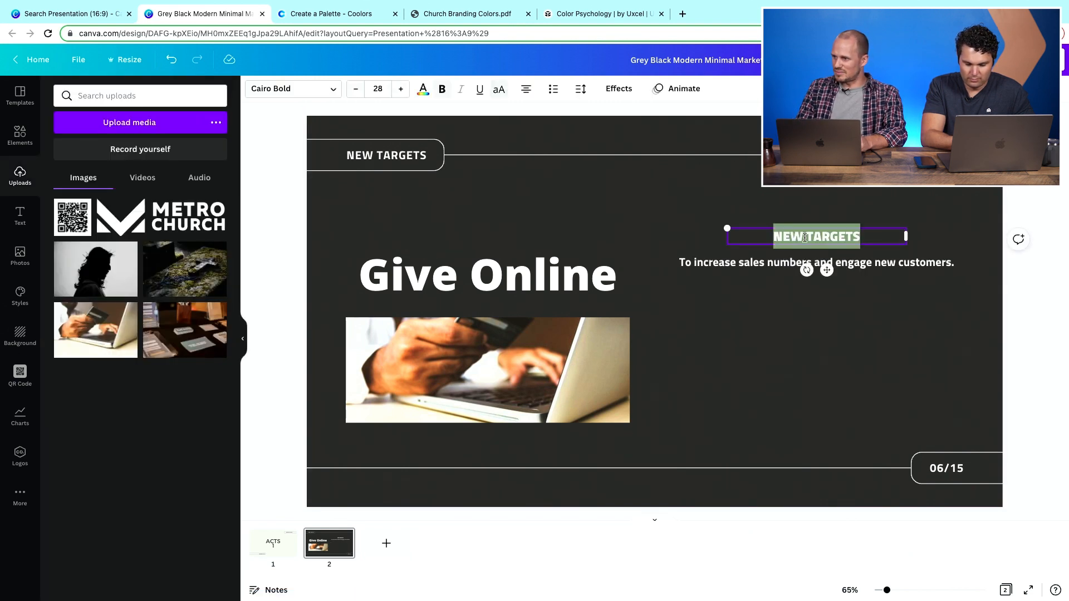
type("FAITHF")
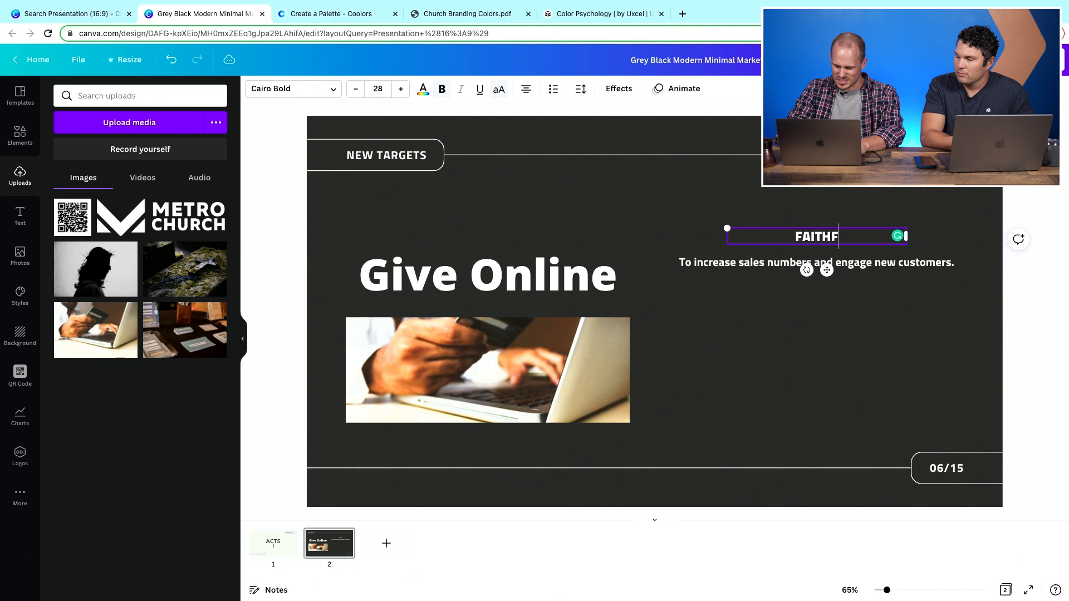
type("UL GIVING")
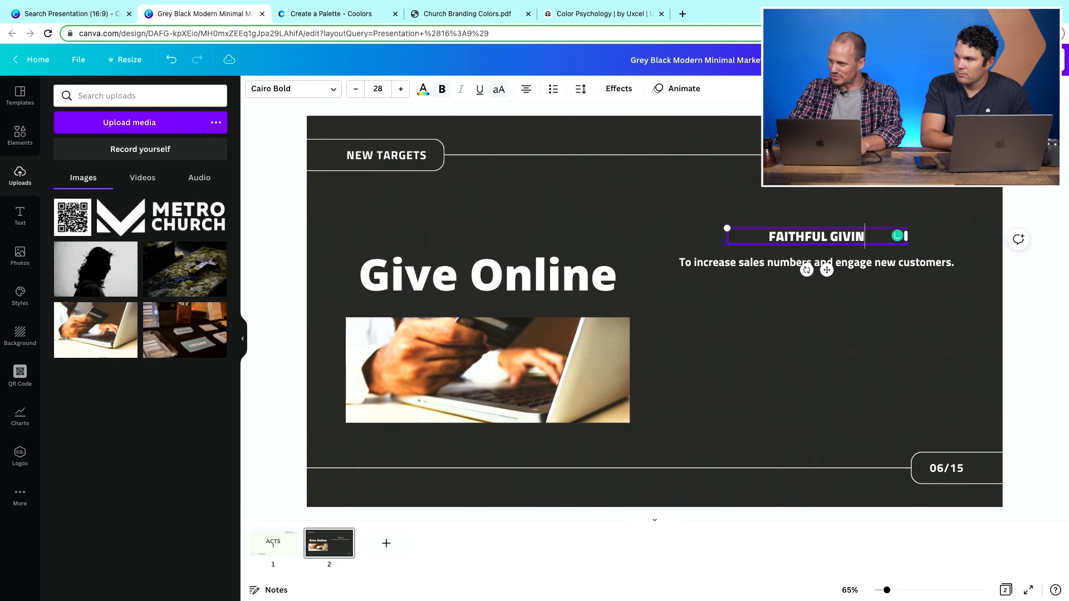
- Set the slide background to the blue-grey color from the Metro brand colors
double_click(713, 266)
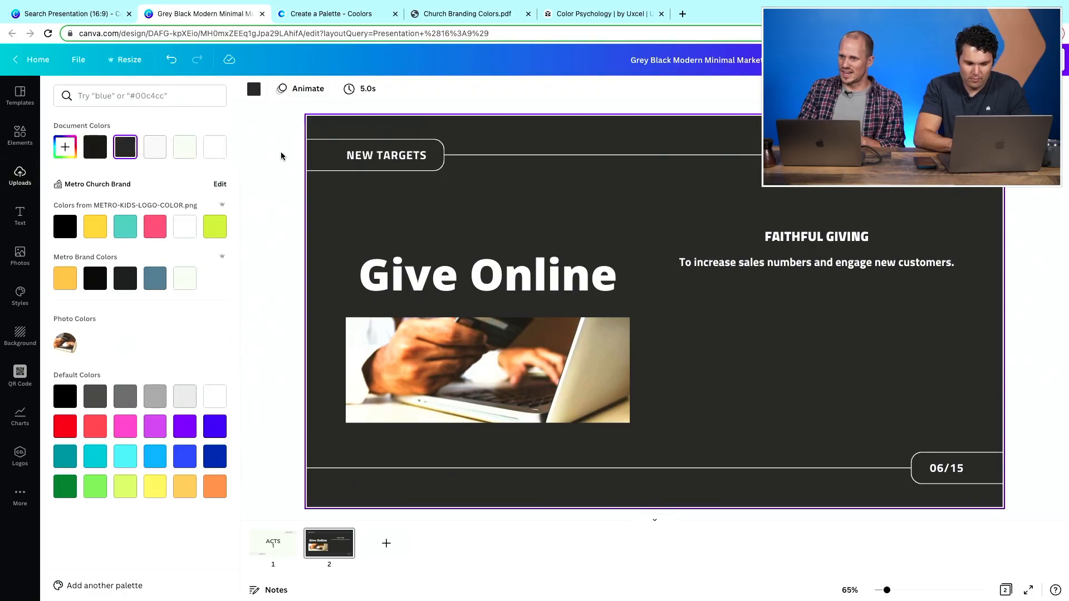
left_click(125, 278)
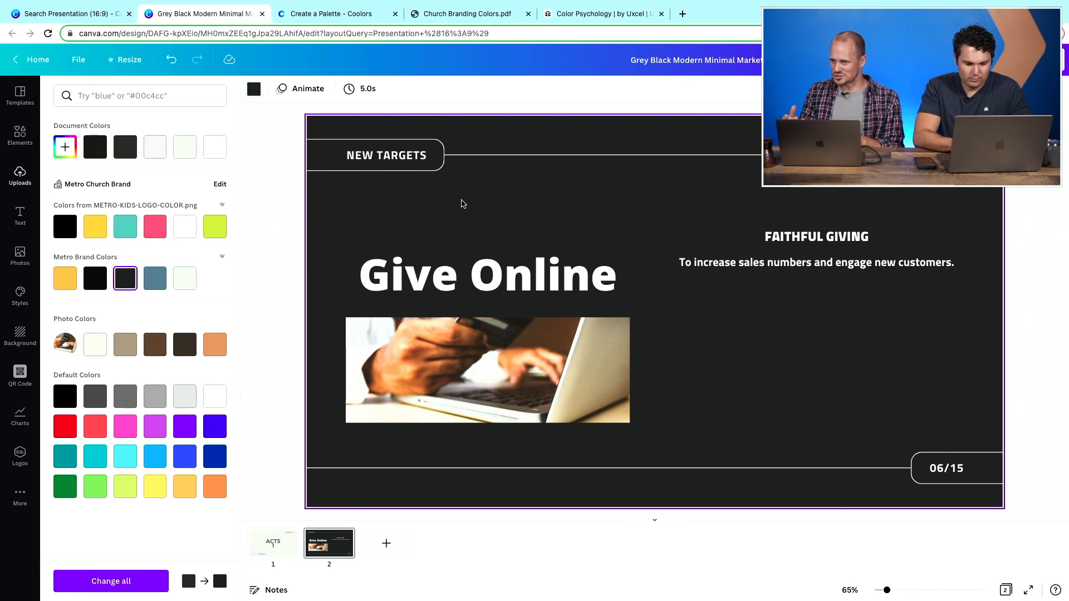
left_click(65, 278)
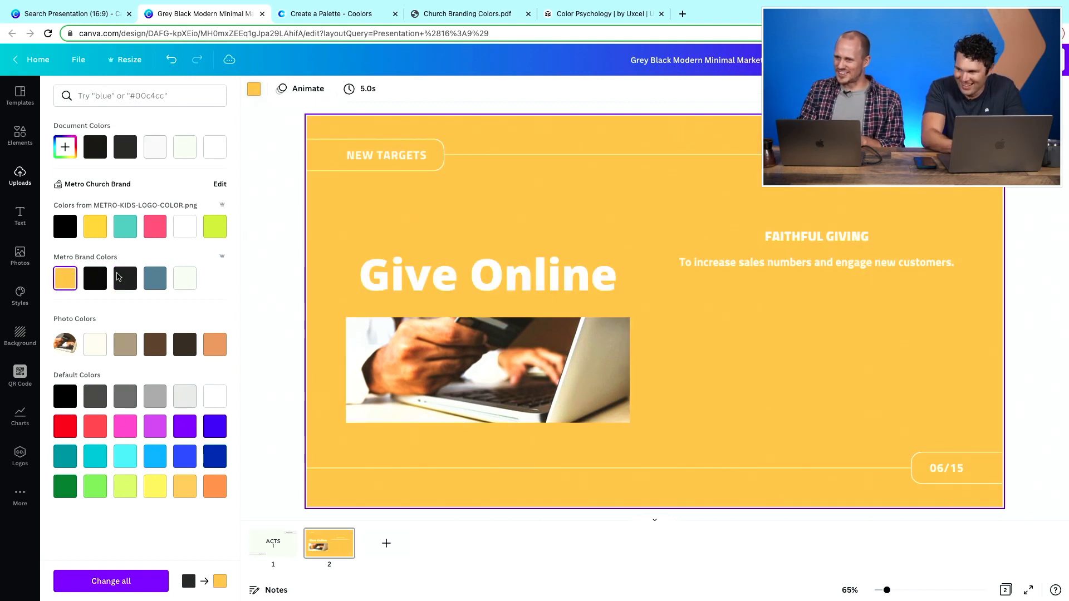
left_click(160, 280)
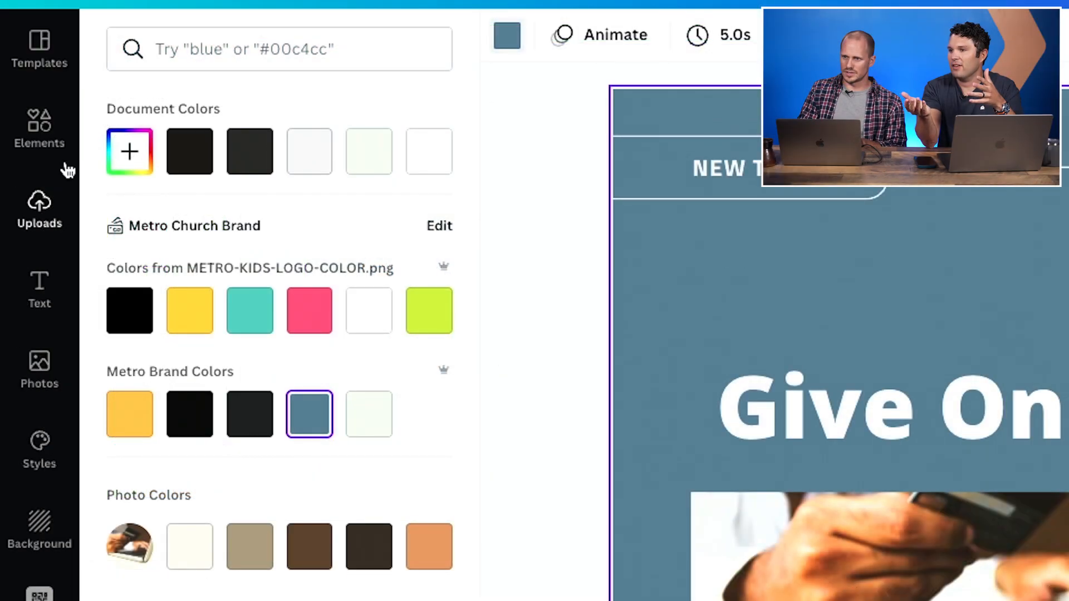
- Browse line elements in the Elements panel, then review the uploads and the template pages
left_click(26, 140)
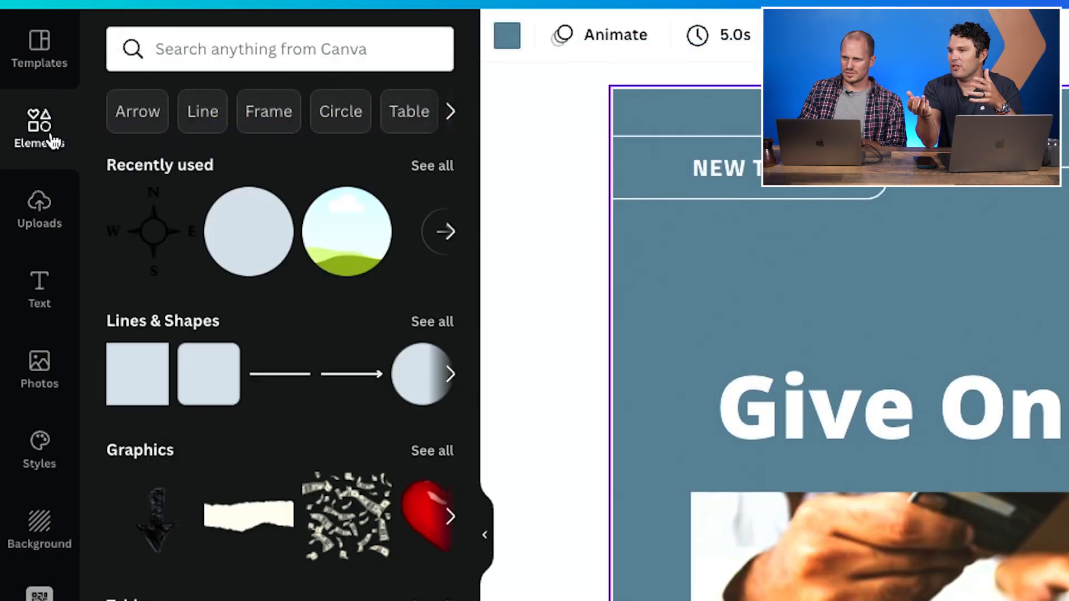
scroll(260, 322, "down", 2)
scroll(260, 322, "up", 2)
scroll(259, 321, "down", 2)
scroll(260, 323, "down", 4)
scroll(261, 327, "up", 5)
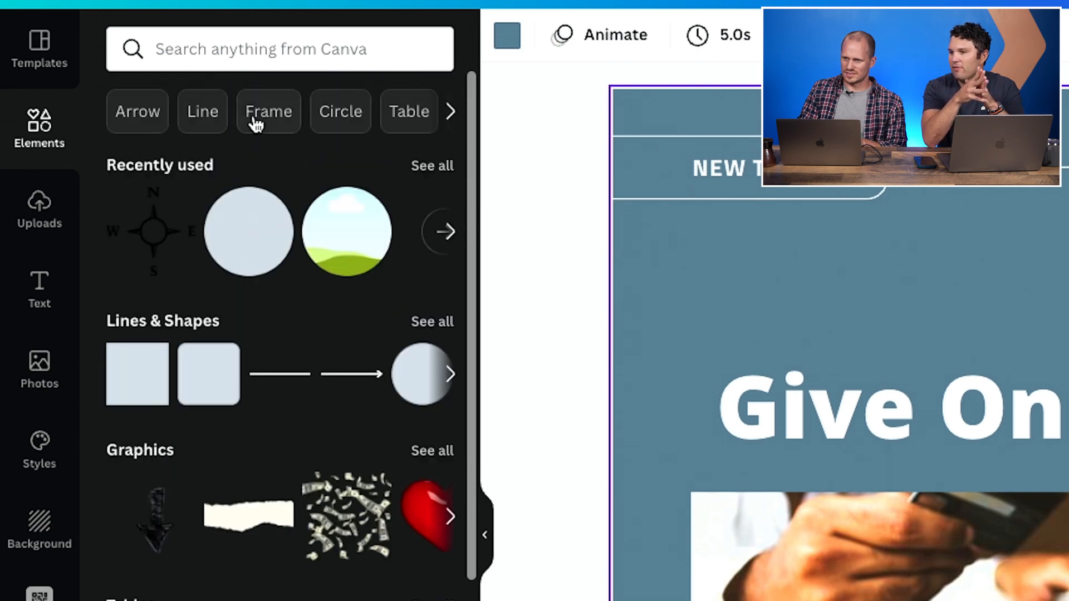
left_click(189, 110)
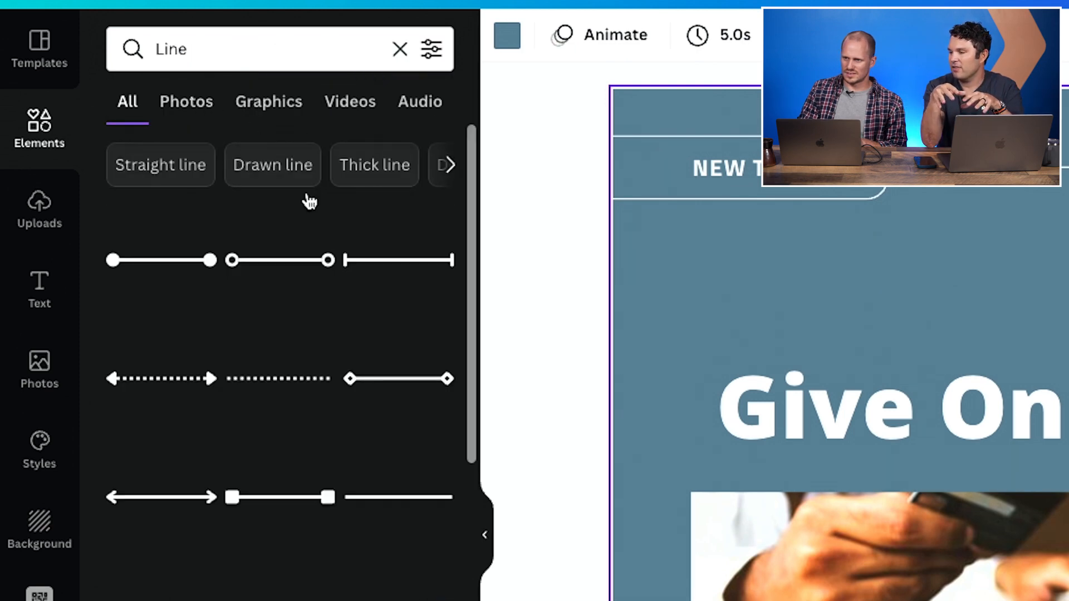
scroll(317, 427, "down", 2)
scroll(317, 427, "up", 2)
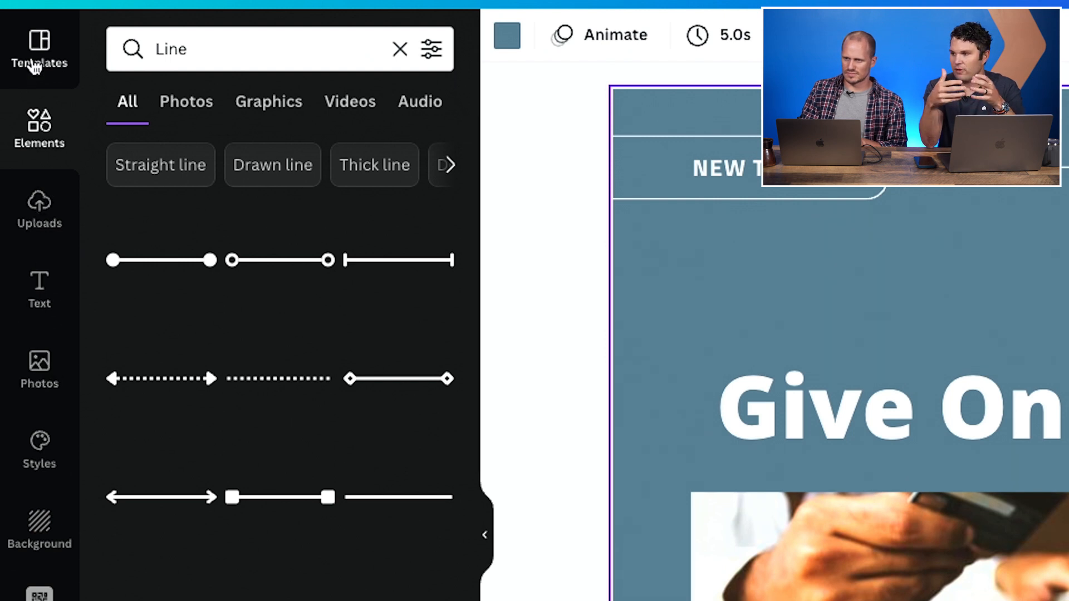
left_click(185, 104)
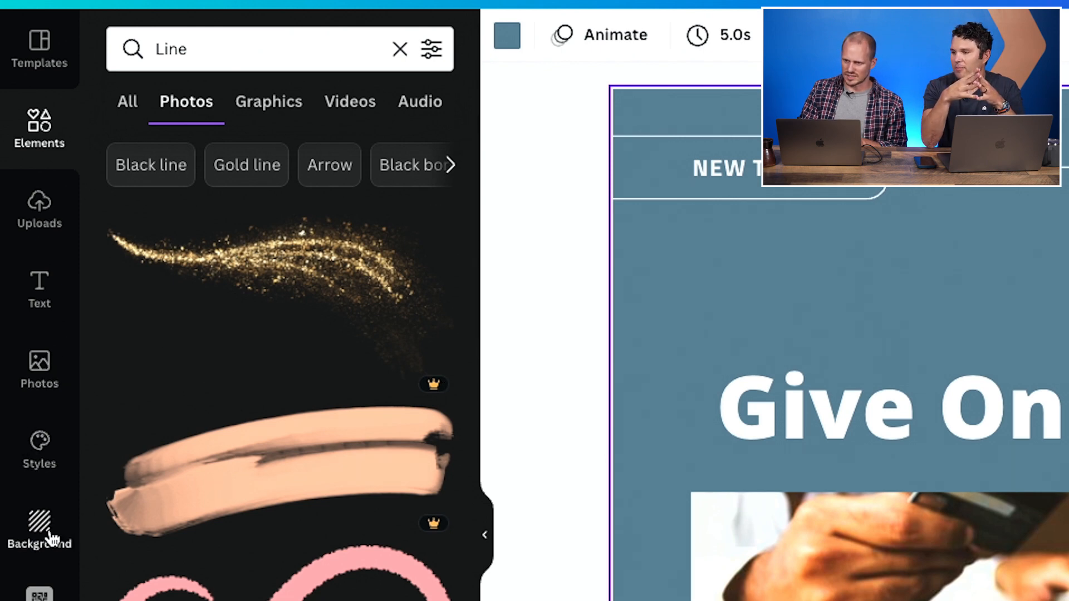
left_click(42, 207)
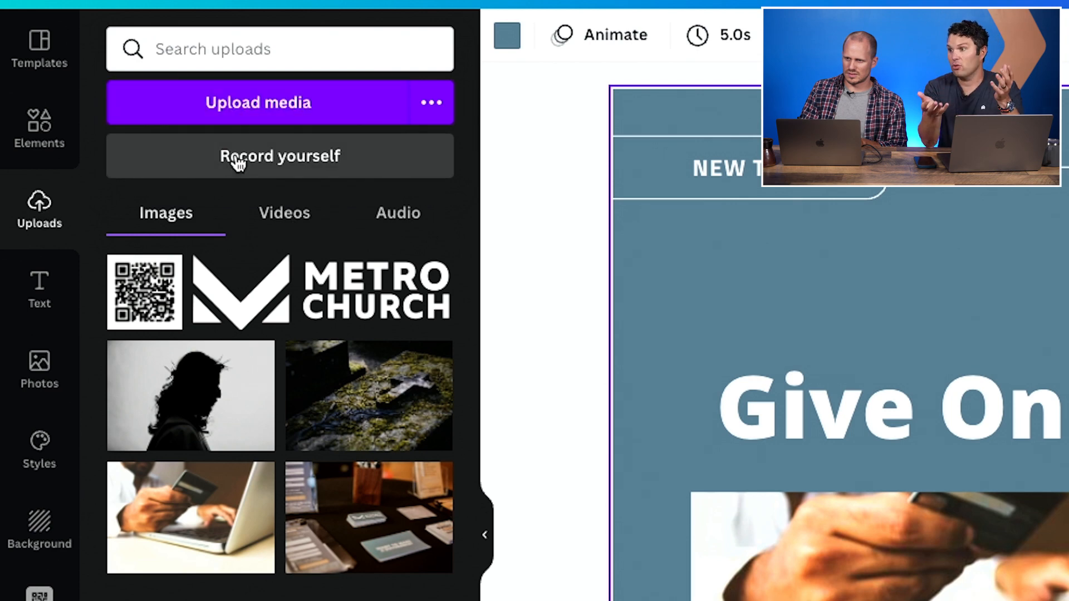
left_click(49, 150)
left_click(38, 55)
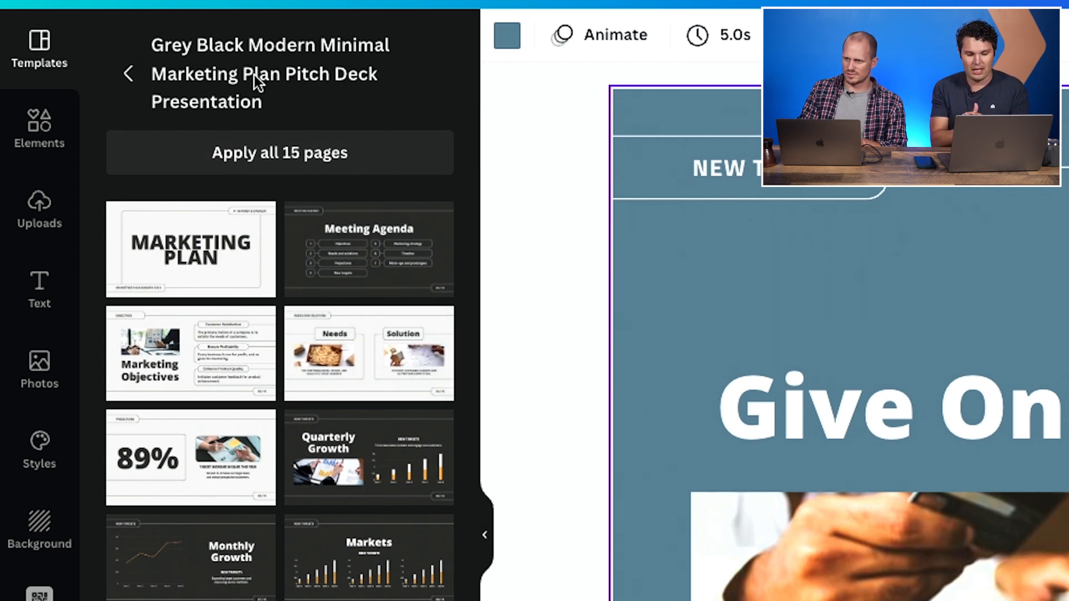
- Browse the Styles and Photos panels for brand styles and stock photos
left_click(130, 72)
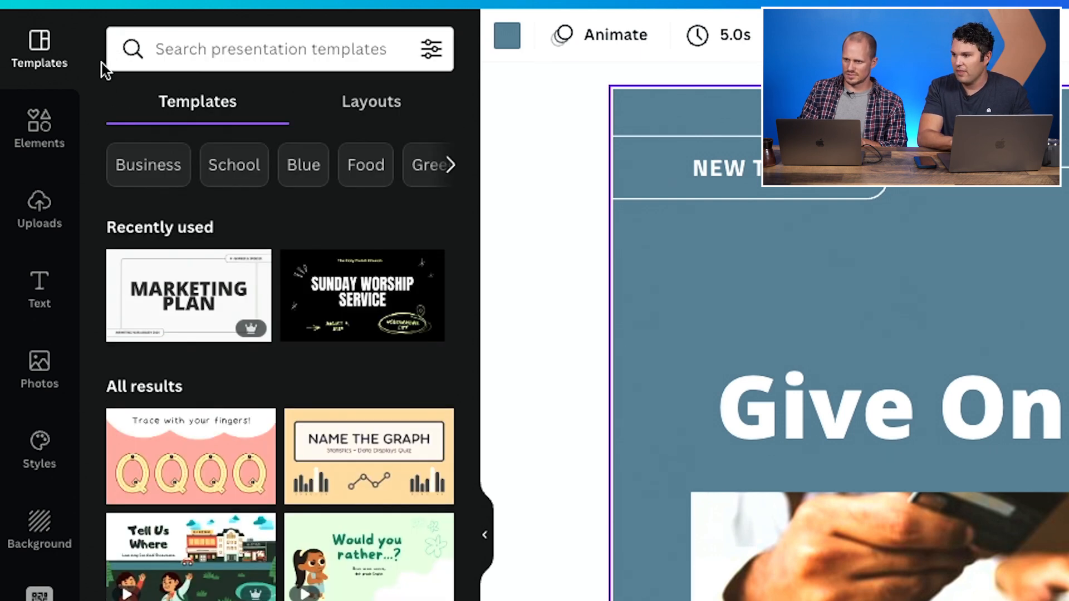
left_click(45, 458)
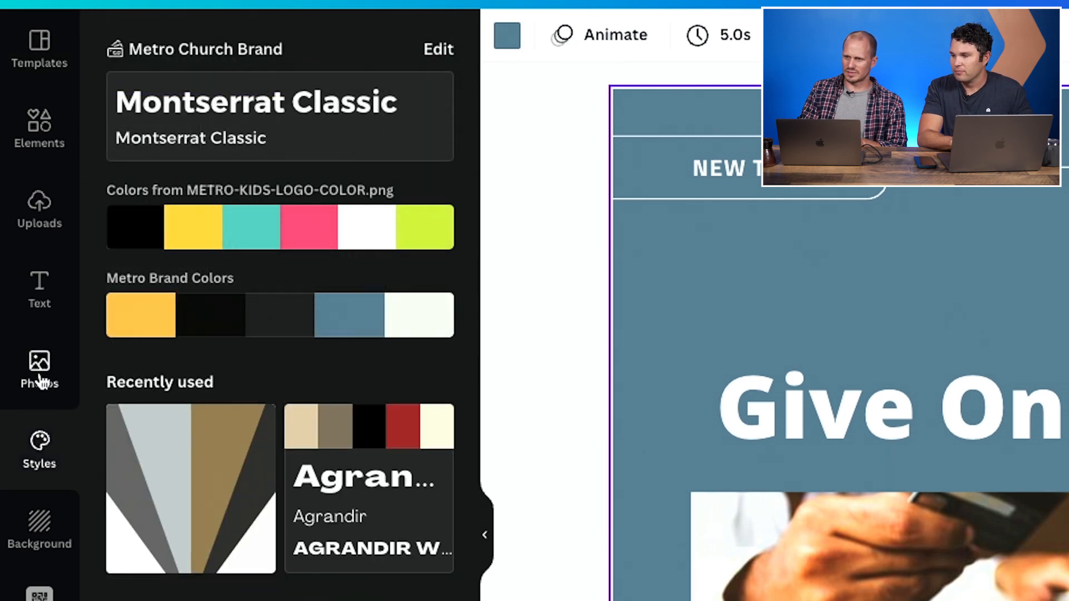
left_click(39, 389)
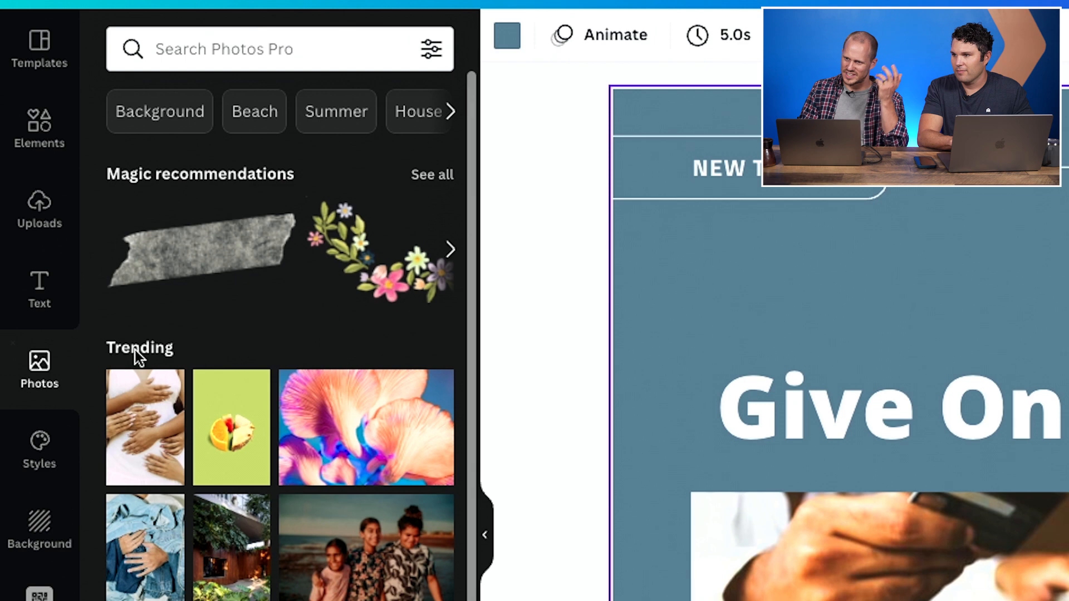
scroll(300, 565, "down", 10)
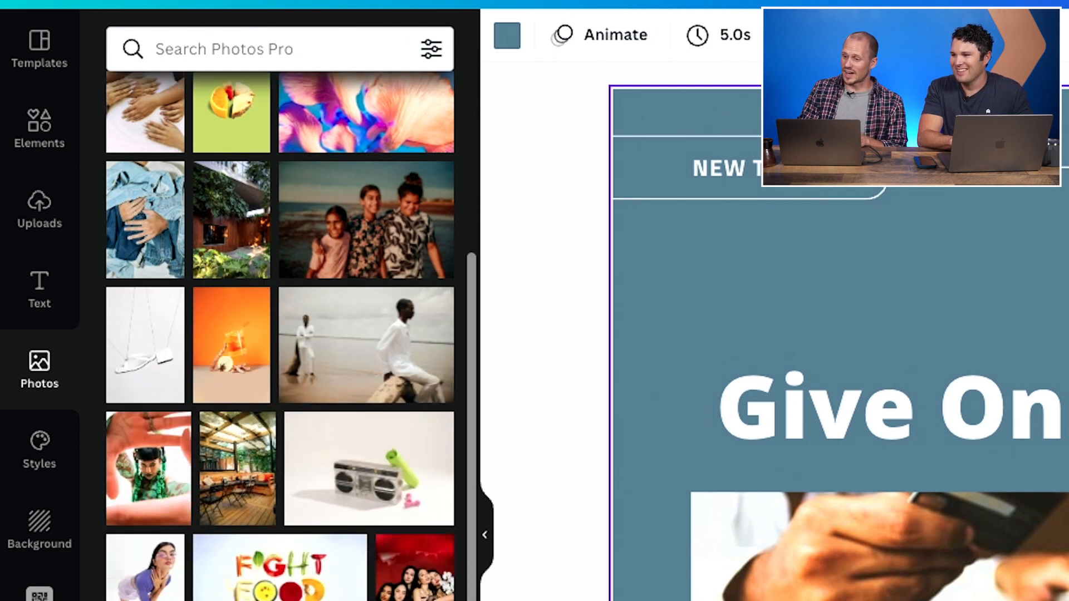
scroll(300, 565, "down", 5)
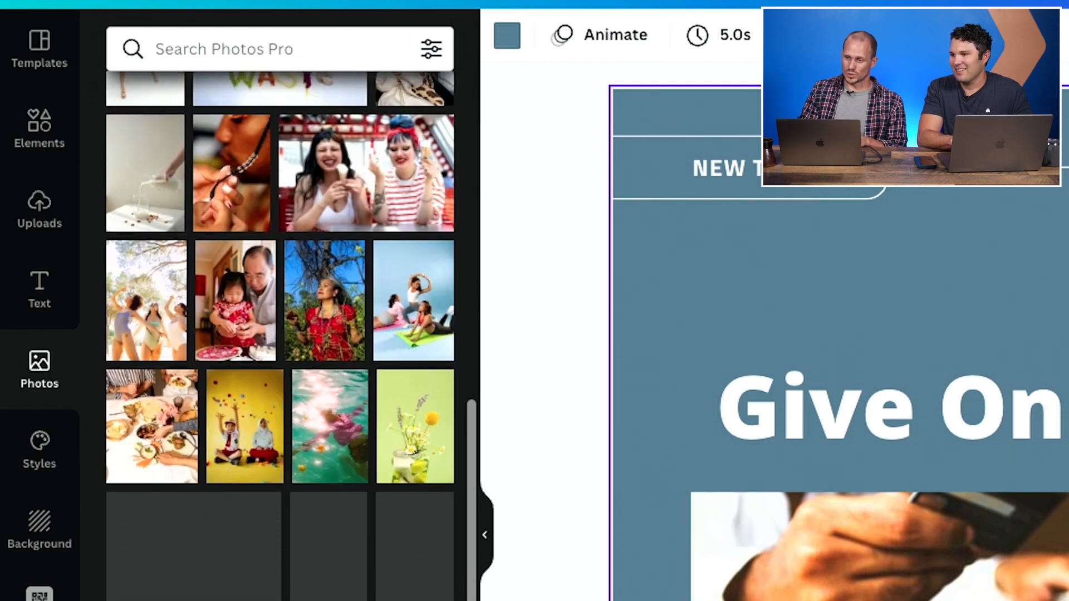
scroll(280, 335, "down", 8)
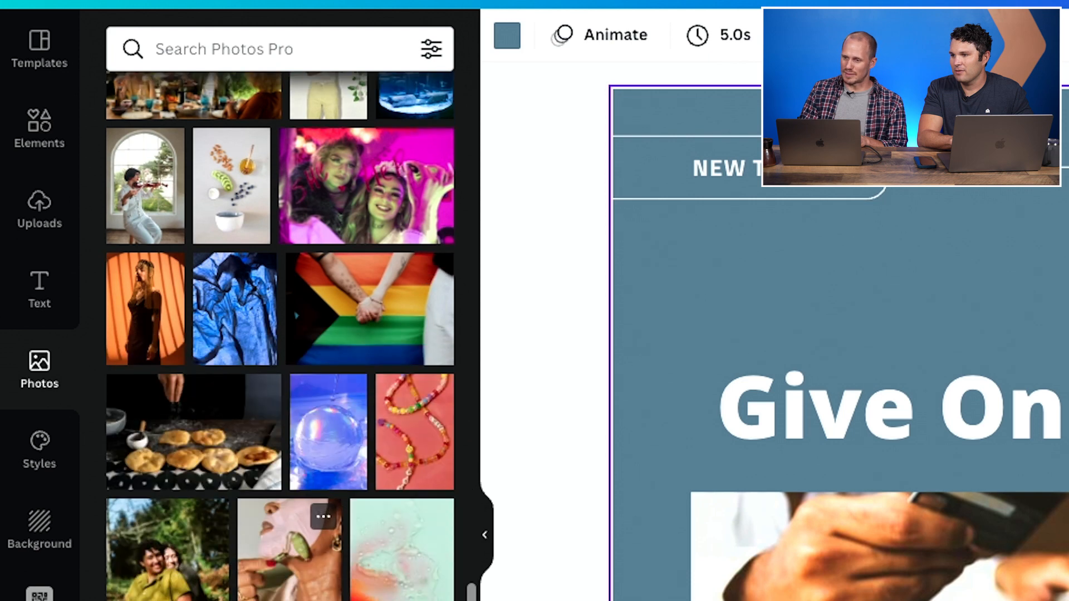
scroll(280, 336, "down", 8)
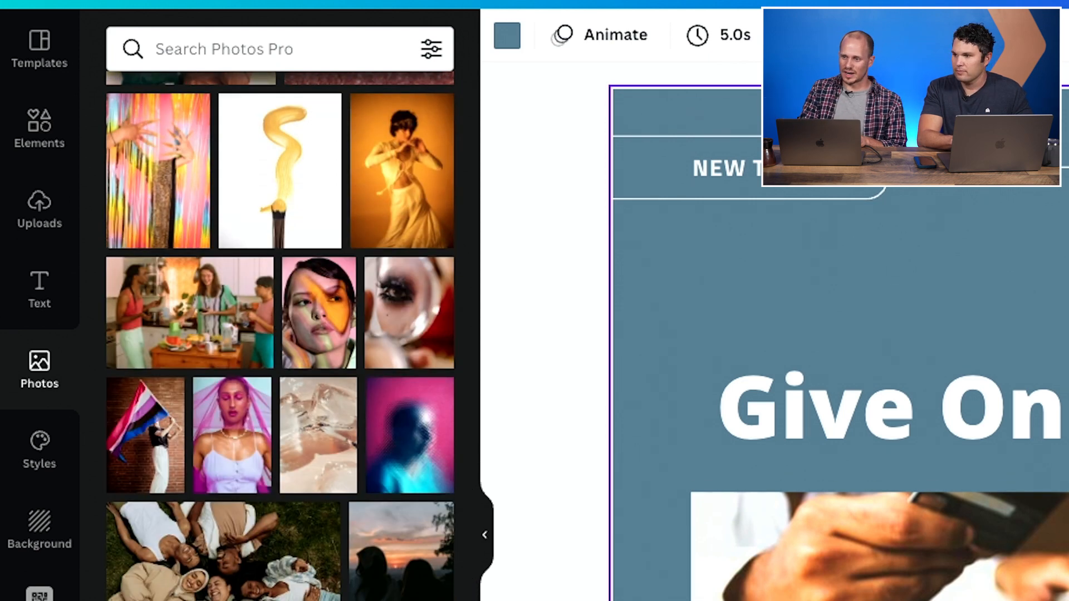
scroll(350, 483, "up", 20)
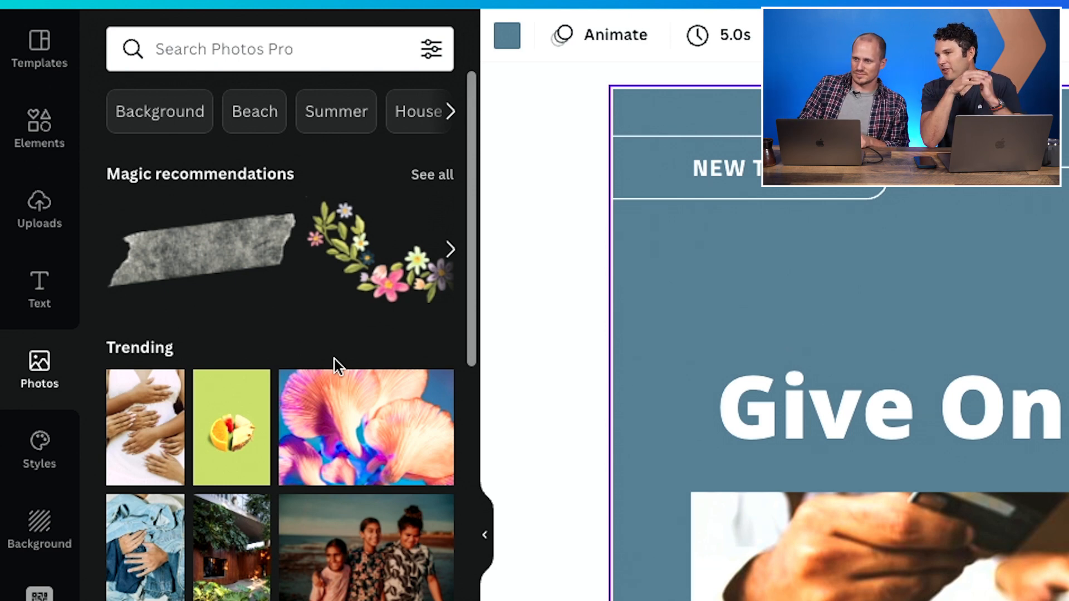
- Search elements for 'credit card' and replace the slide's photo with a hand-holding-credit-card photo
left_click(40, 126)
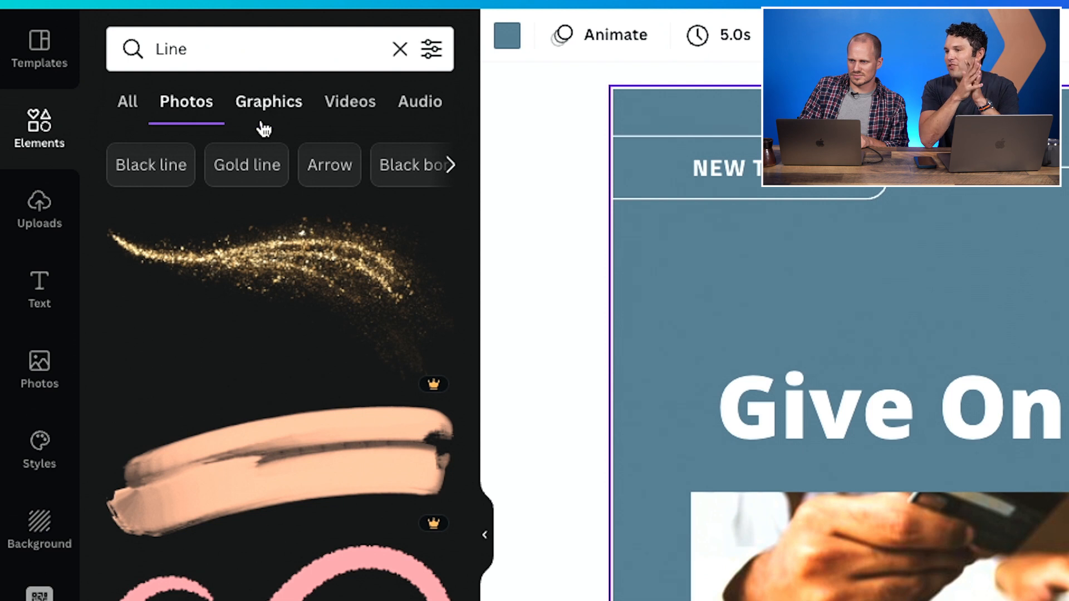
double_click(209, 52)
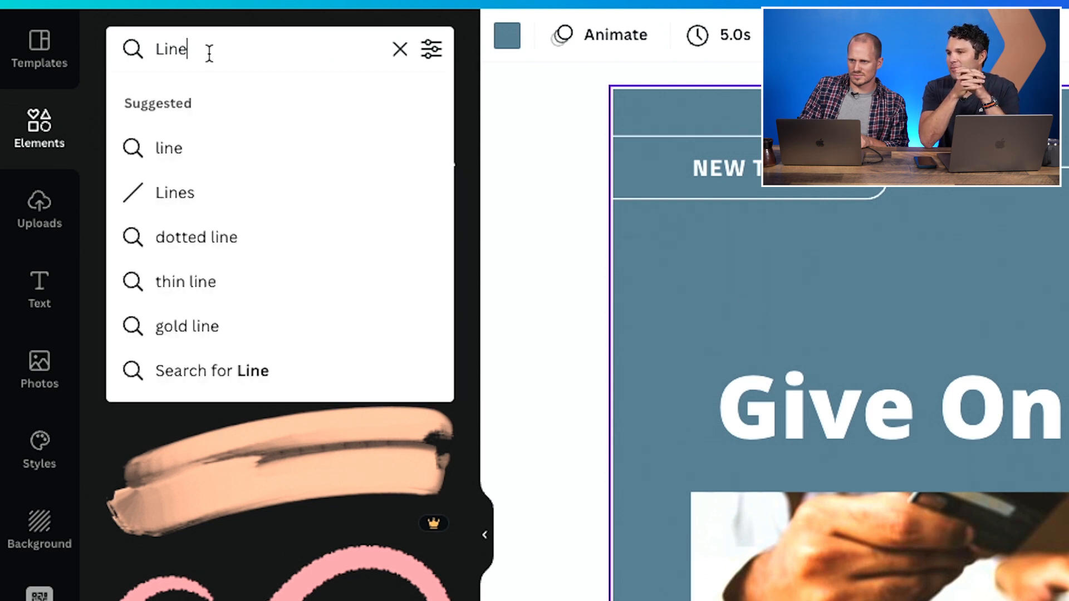
type("credit card")
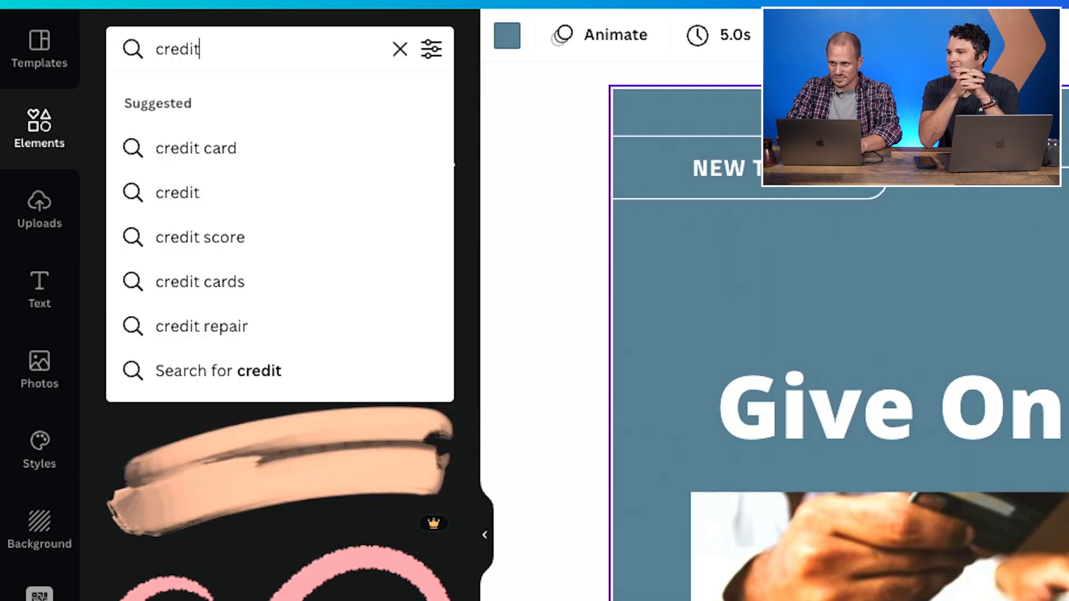
key("Return")
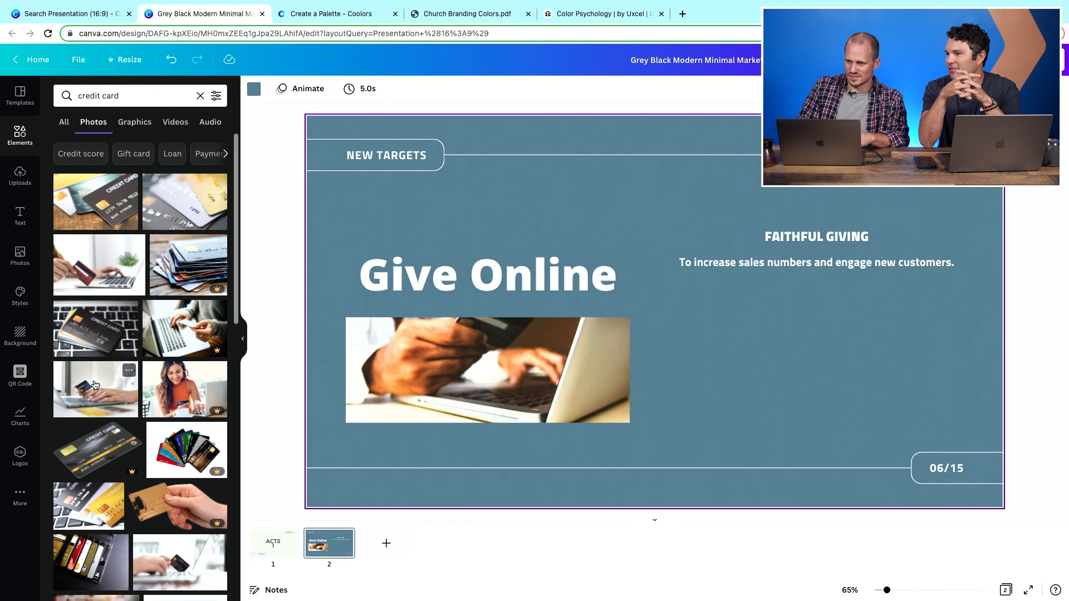
left_click_drag(130, 388, 445, 390)
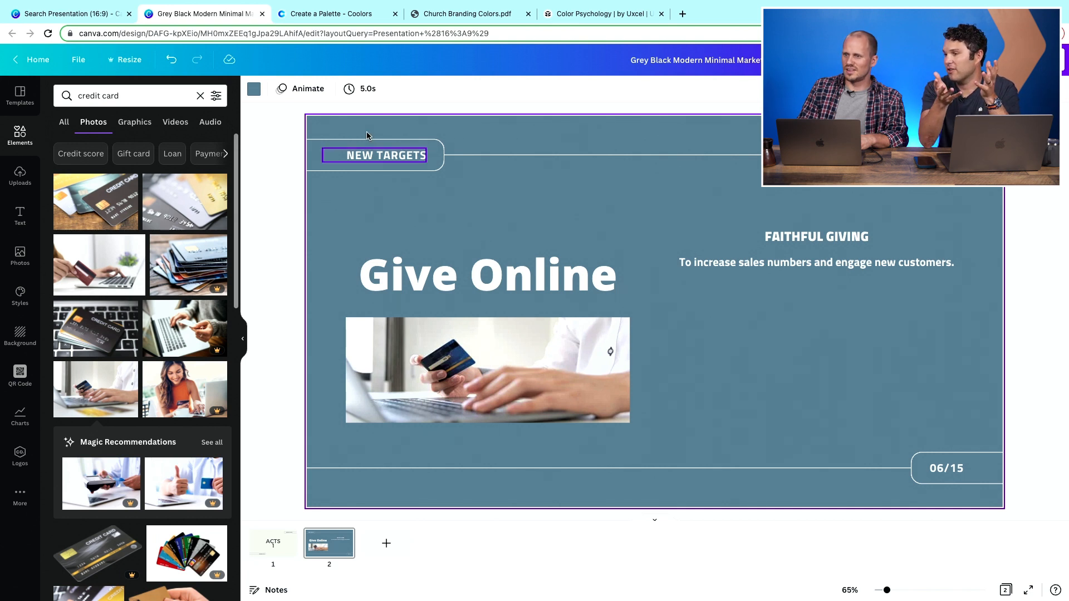
- Return to the home page and create a new custom-size design of 1200 × 1200 px
double_click(154, 95)
triple_click(154, 95)
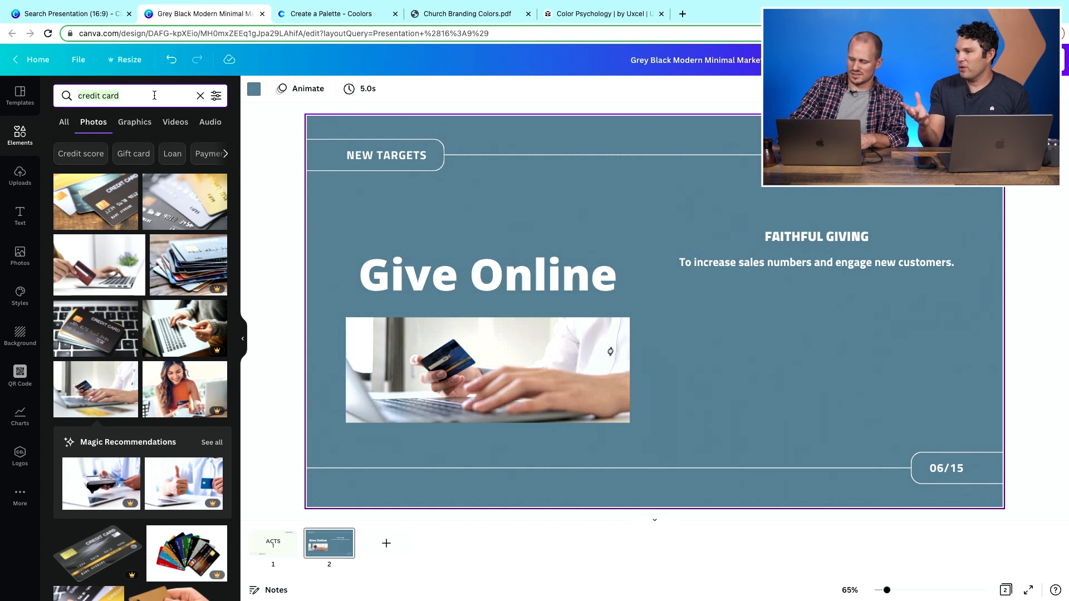
key("BackSpace")
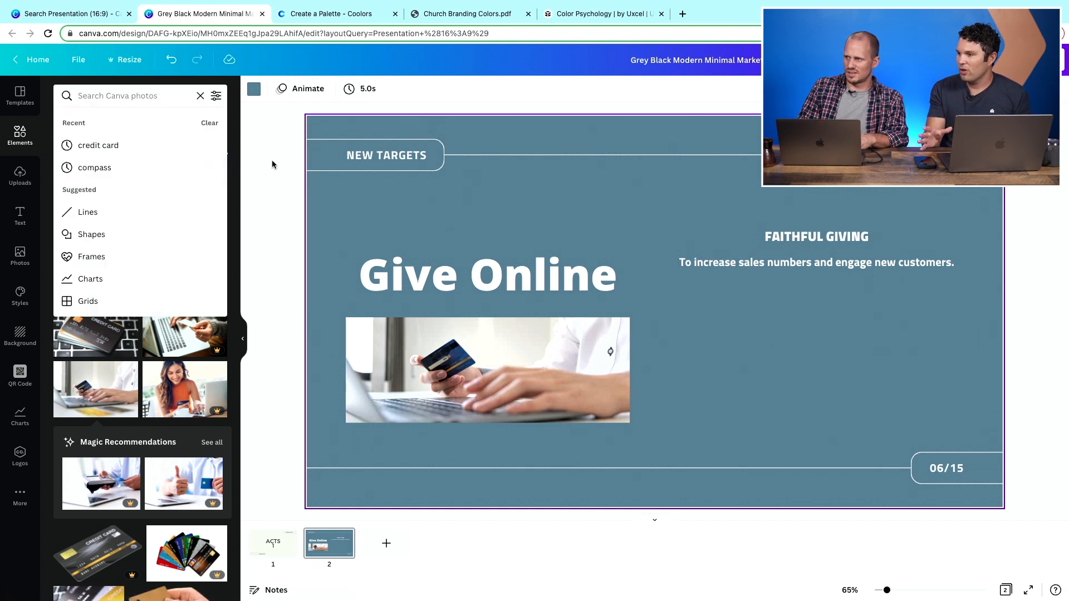
left_click(268, 146)
left_click(51, 60)
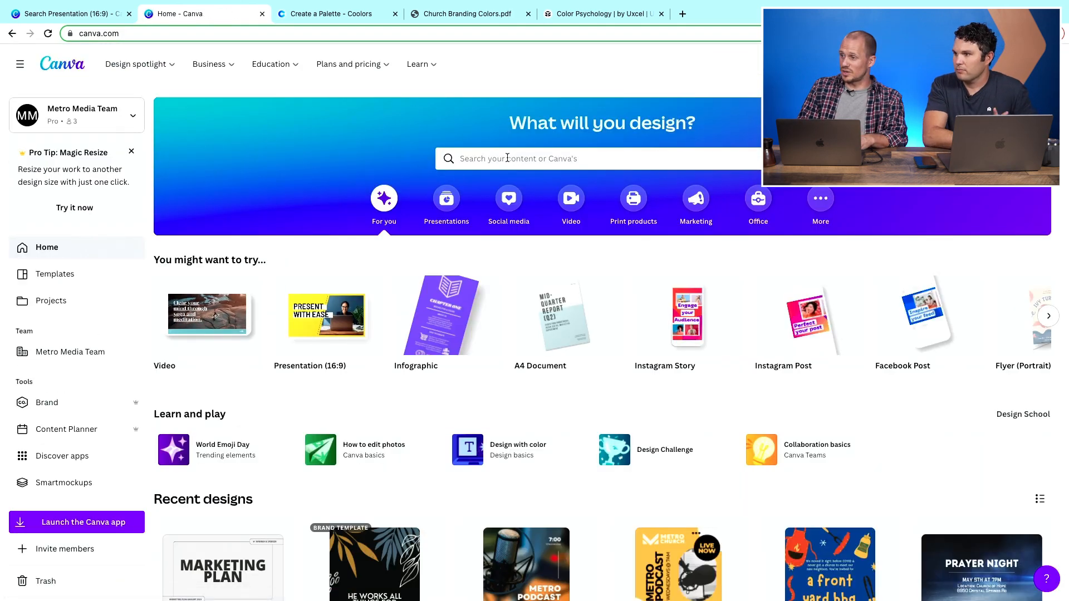
left_click(507, 158)
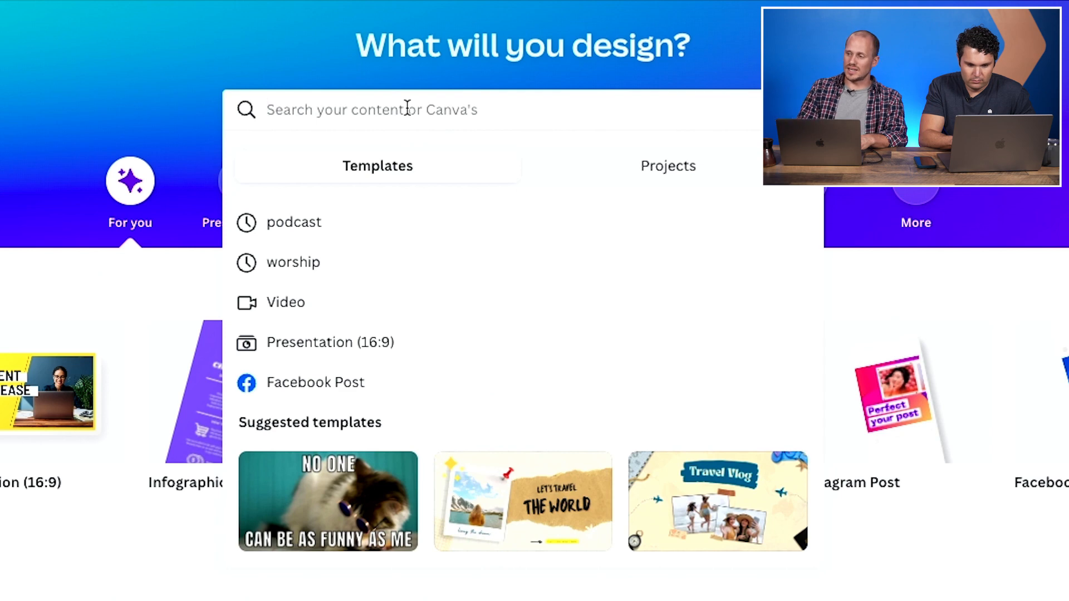
left_click(930, 58)
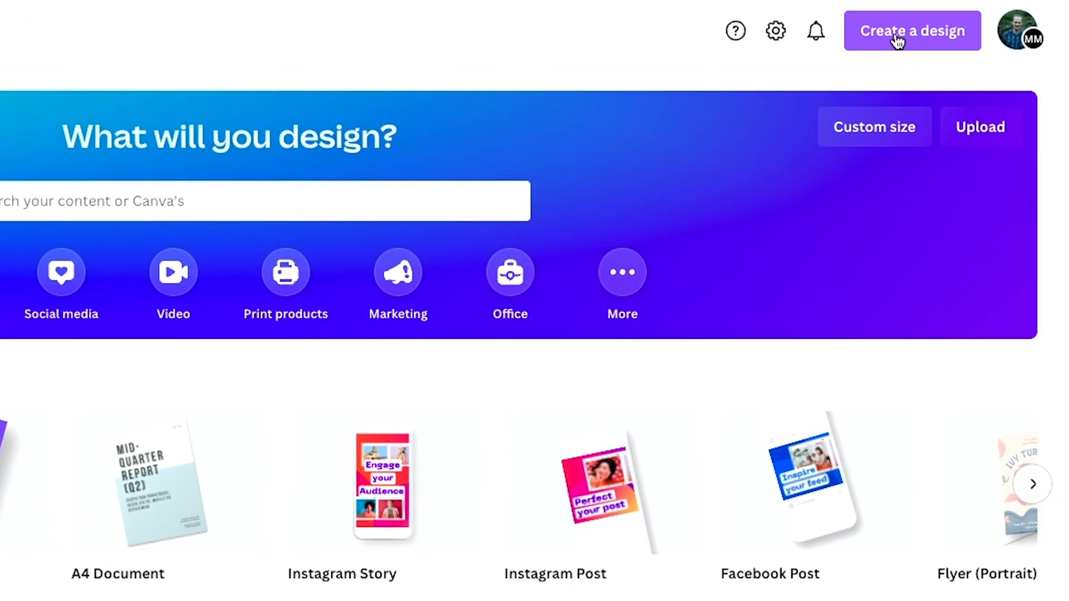
left_click(898, 39)
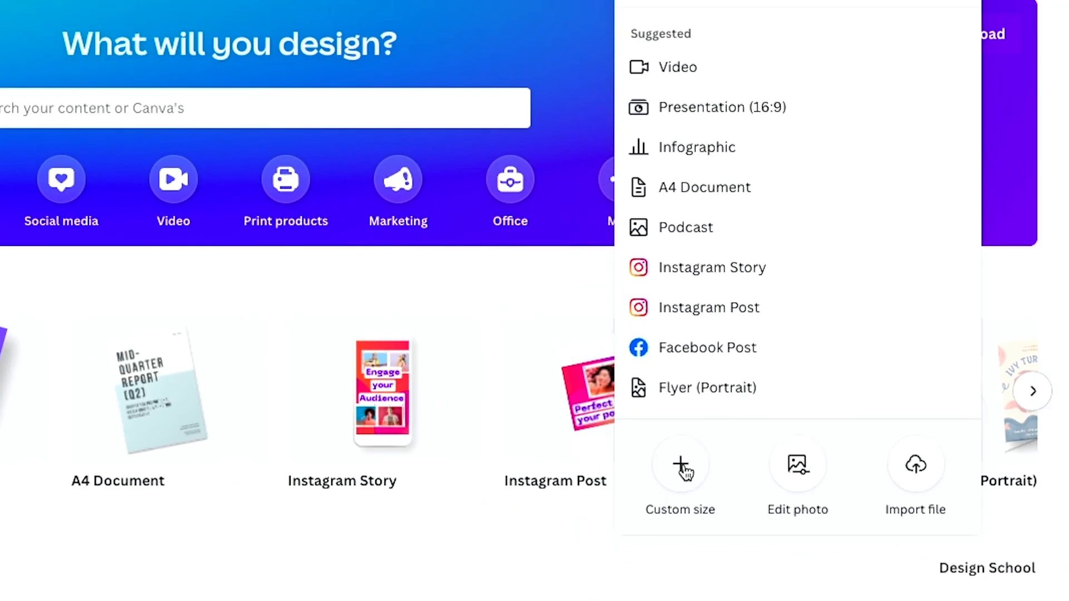
left_click(683, 468)
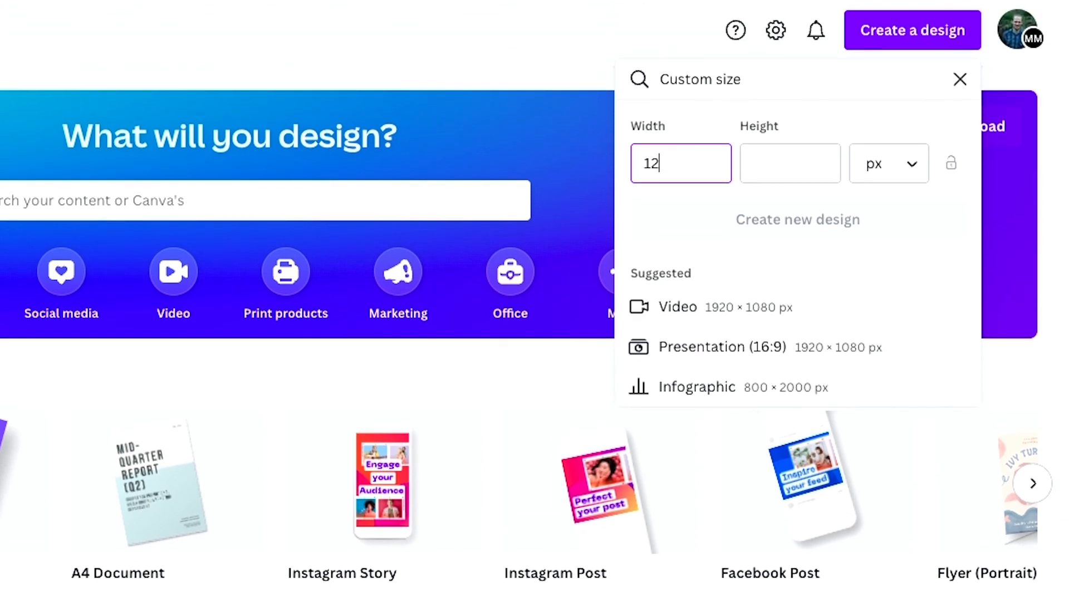
left_click(775, 157)
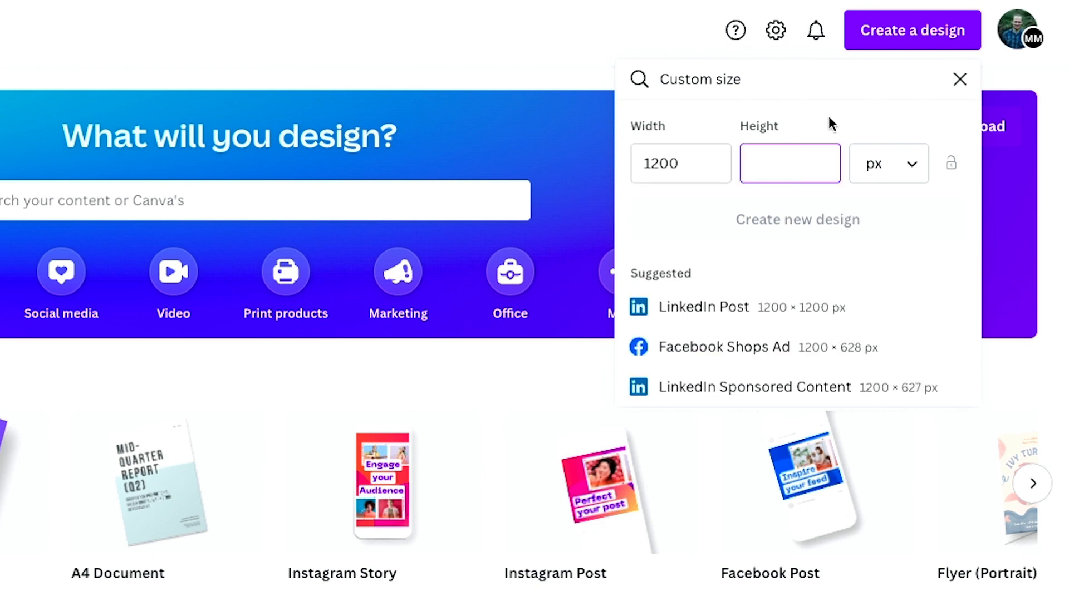
type("1200")
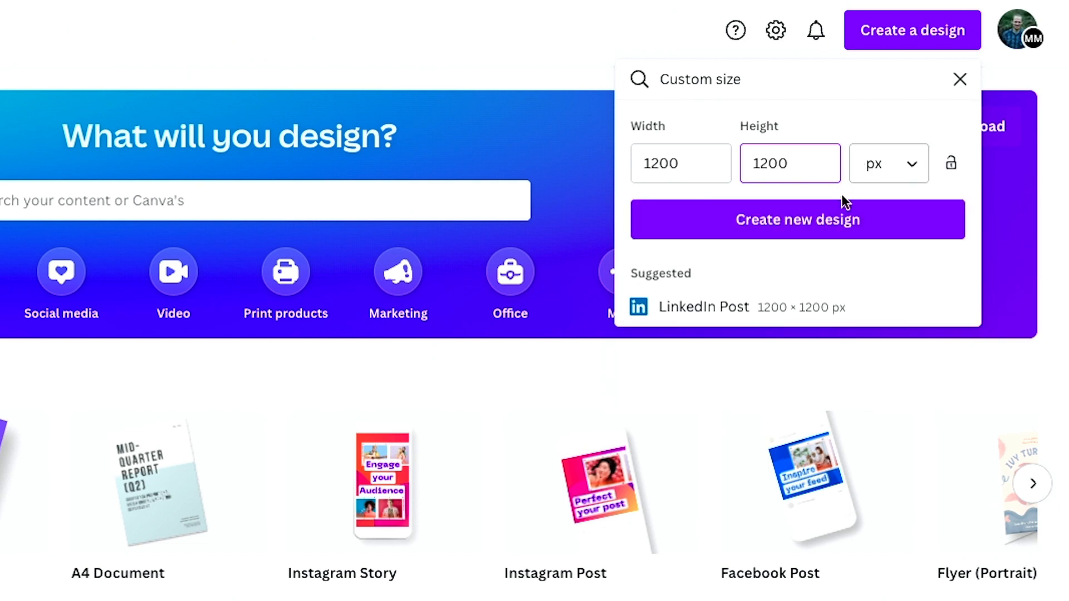
left_click(807, 224)
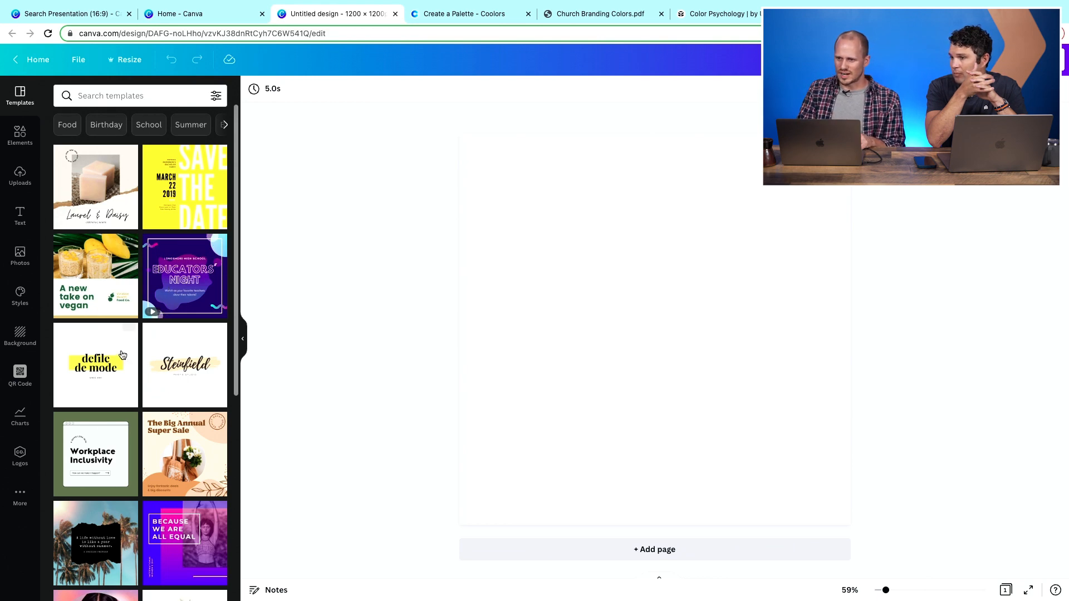
- Search the templates for 'online giving'
scroll(167, 362, "down", 3)
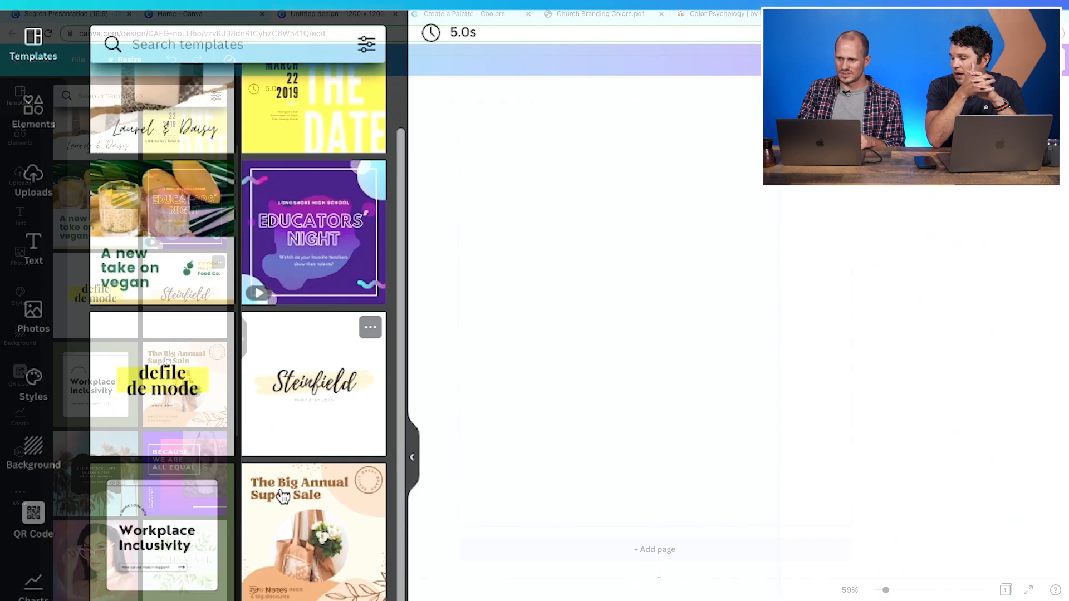
scroll(167, 362, "up", 3)
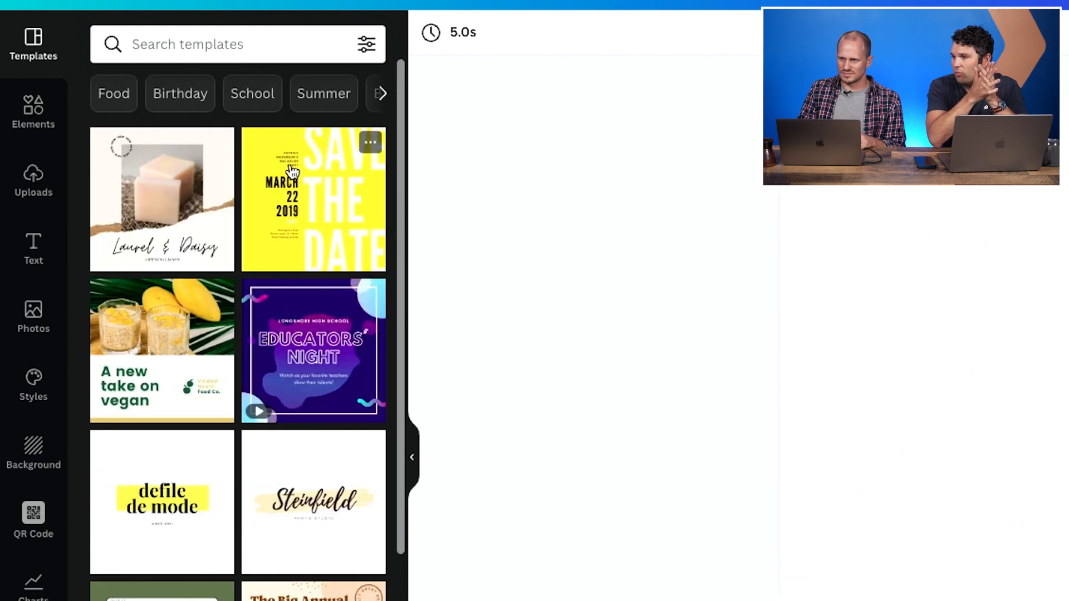
left_click(242, 44)
type("on")
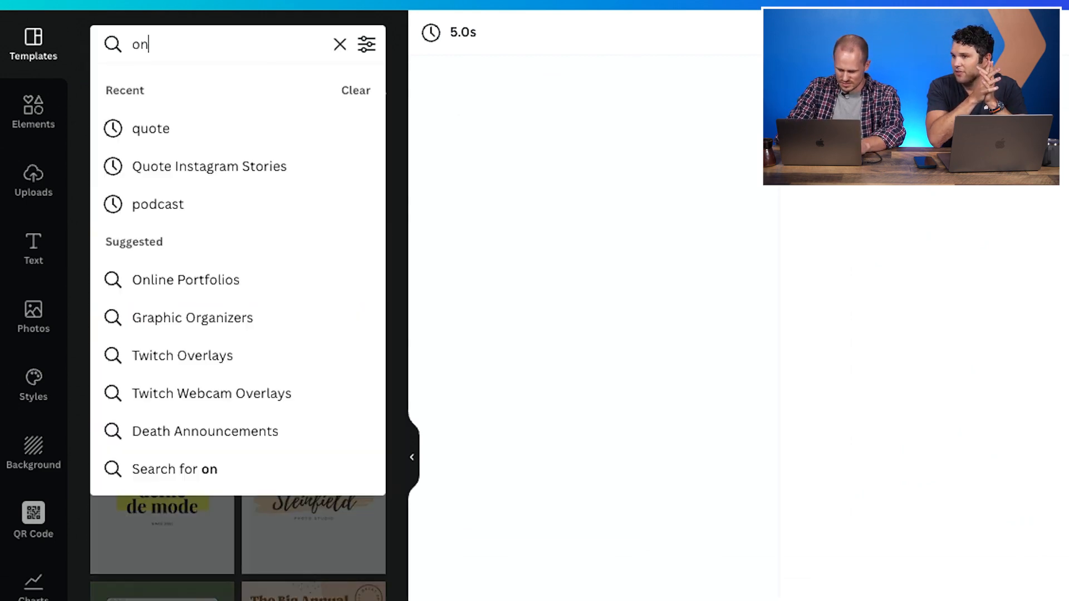
type("line giving")
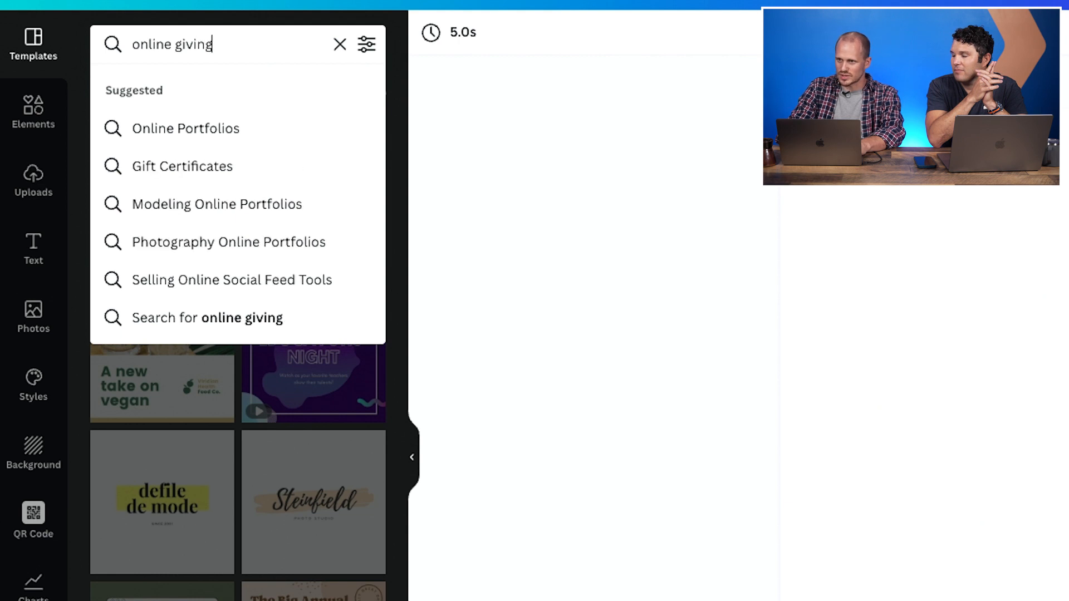
key("Return")
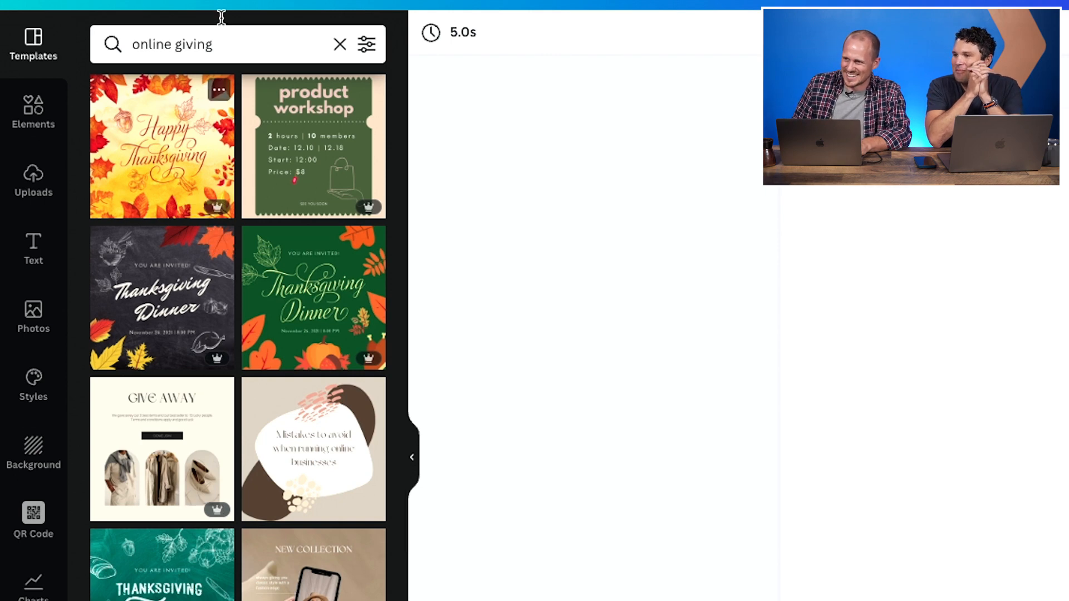
- Search the templates for 'donate' and apply the red-heart 'DONATE TODAY' template
left_click(217, 42)
triple_click(218, 43)
type("donat")
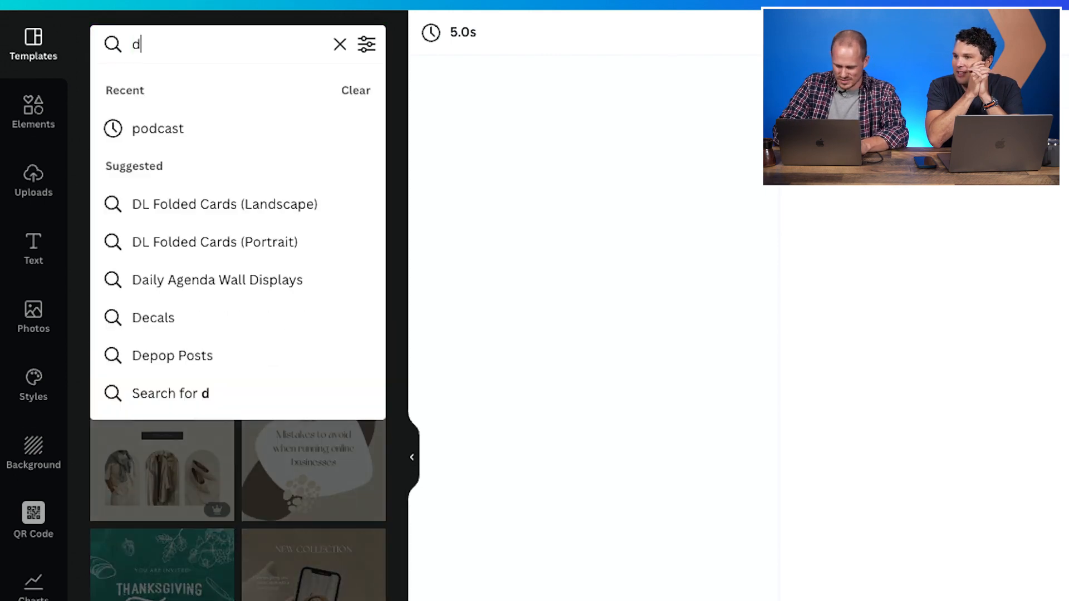
type("e")
key("Return")
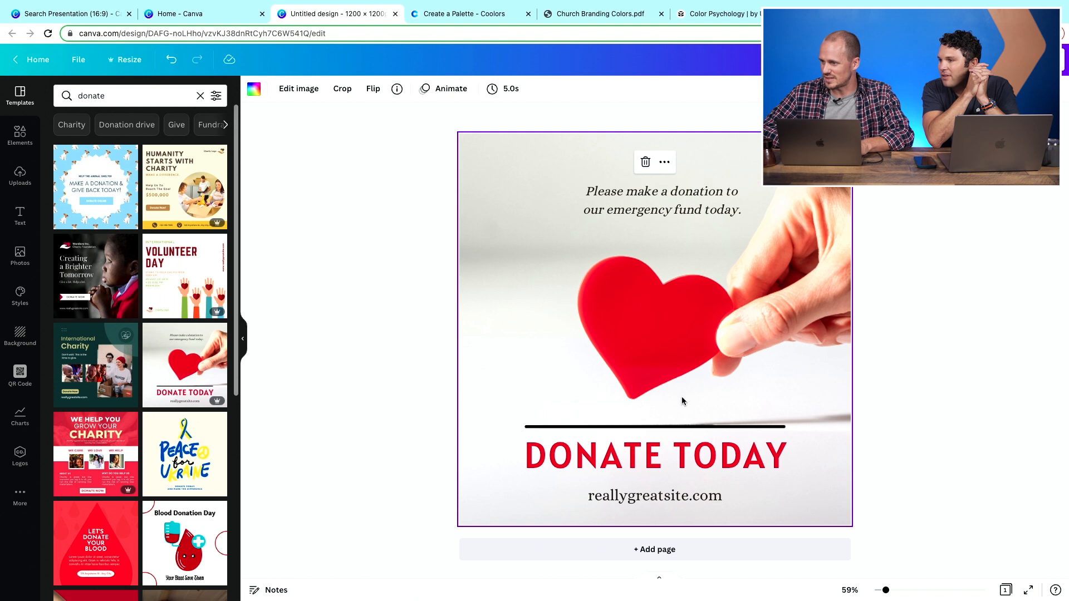
- Replace the website text at the bottom with 'metrochurch.churchtrac.com'
double_click(640, 497)
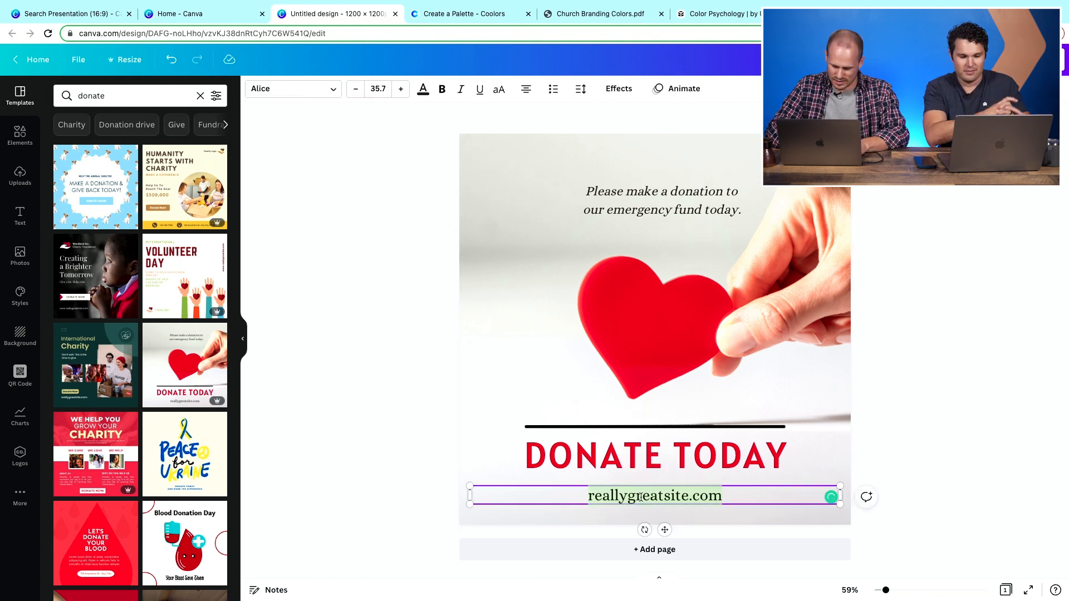
type("metrochurch")
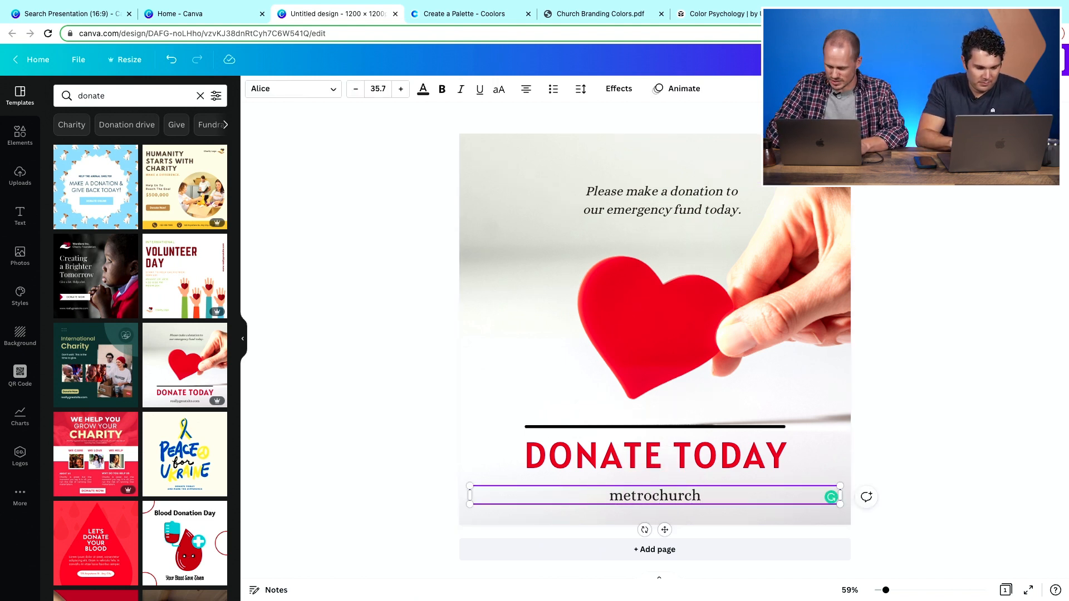
type(".churchtrac.com")
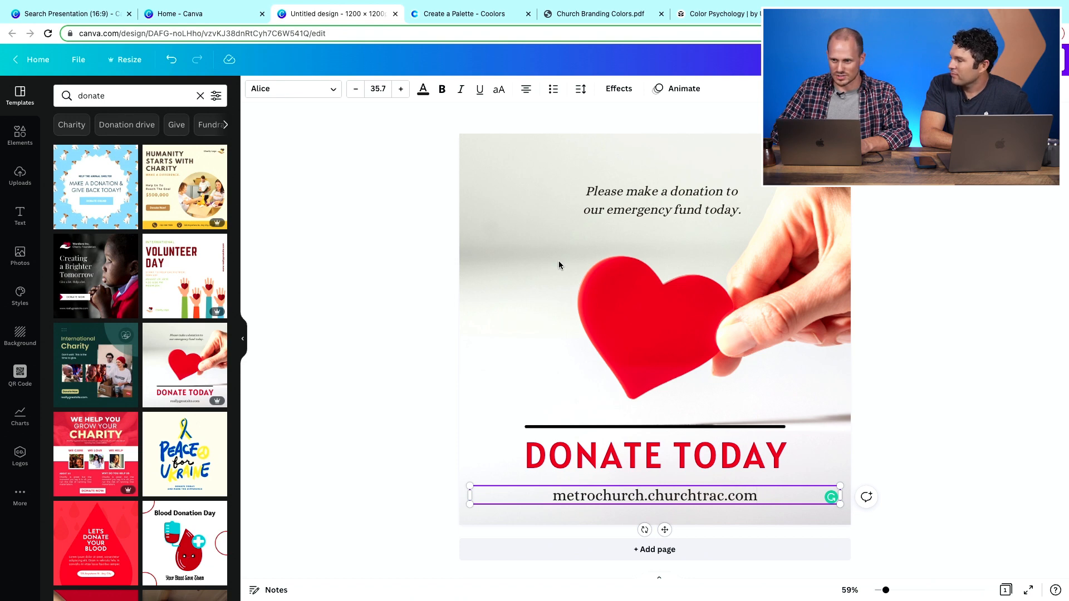
- Add the uploaded QR code image and shrink it into the lower-right corner of the design
left_click(17, 178)
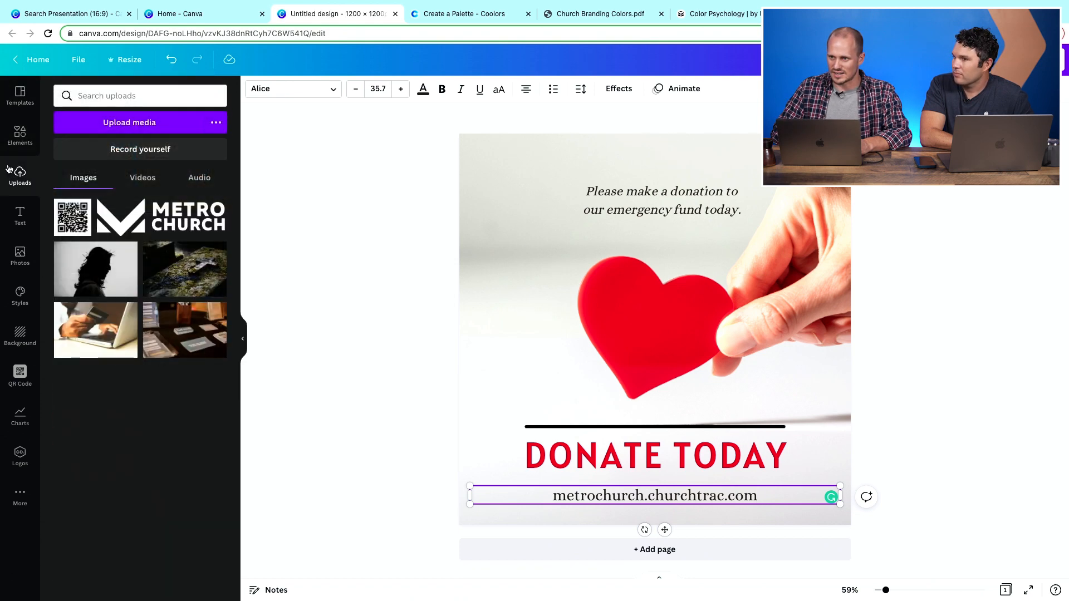
left_click_drag(67, 221, 524, 303)
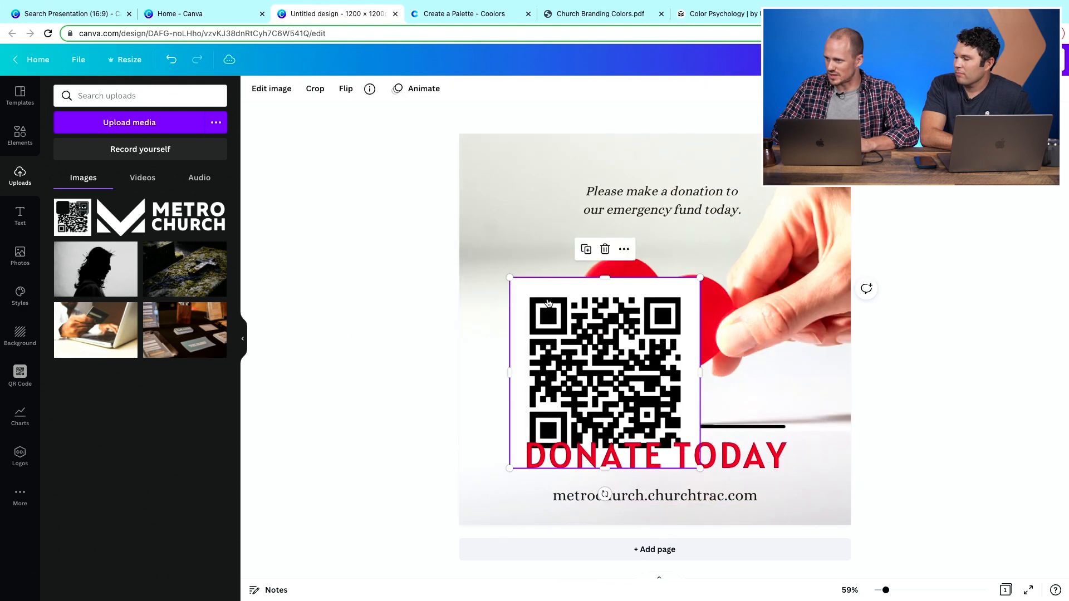
left_click_drag(698, 276, 627, 345)
left_click_drag(579, 380, 783, 424)
- Delete the 'Please make a donation' text and move the 'DONATE TODAY' heading to the top
left_click(632, 500)
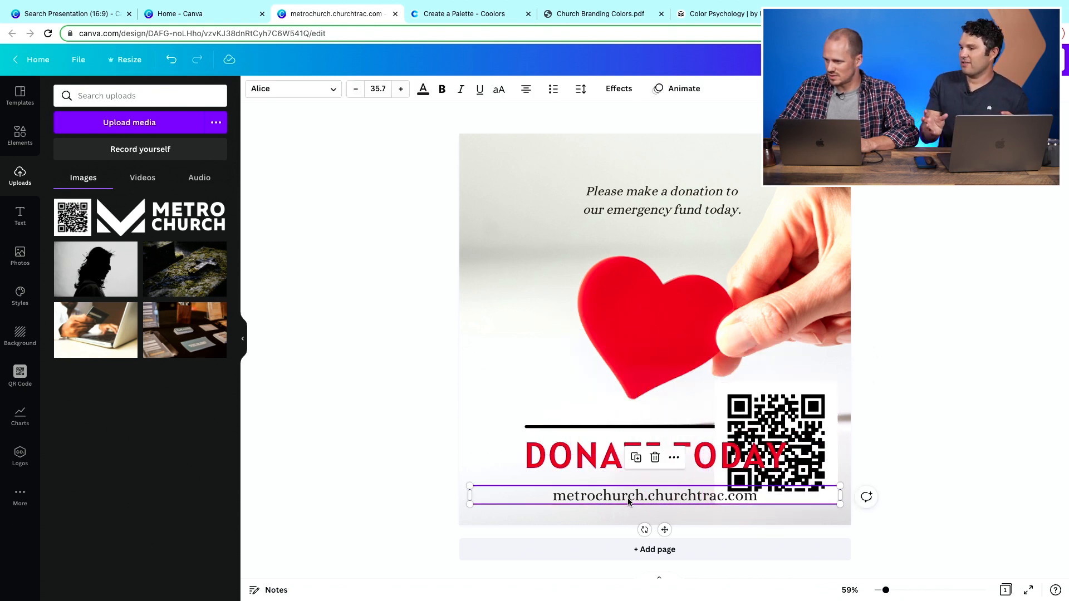
left_click(630, 452)
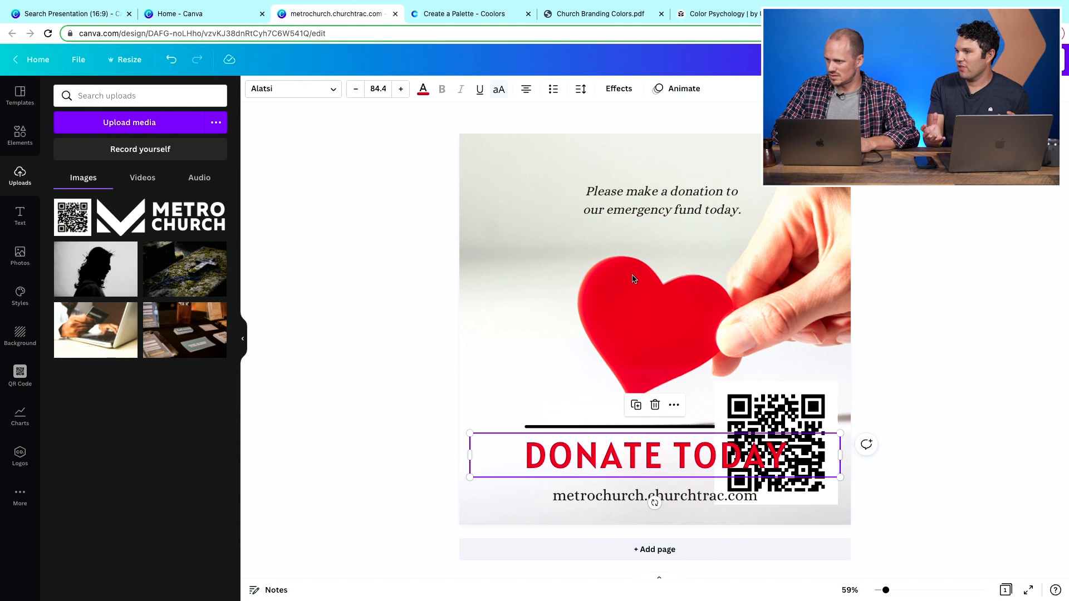
left_click(675, 195)
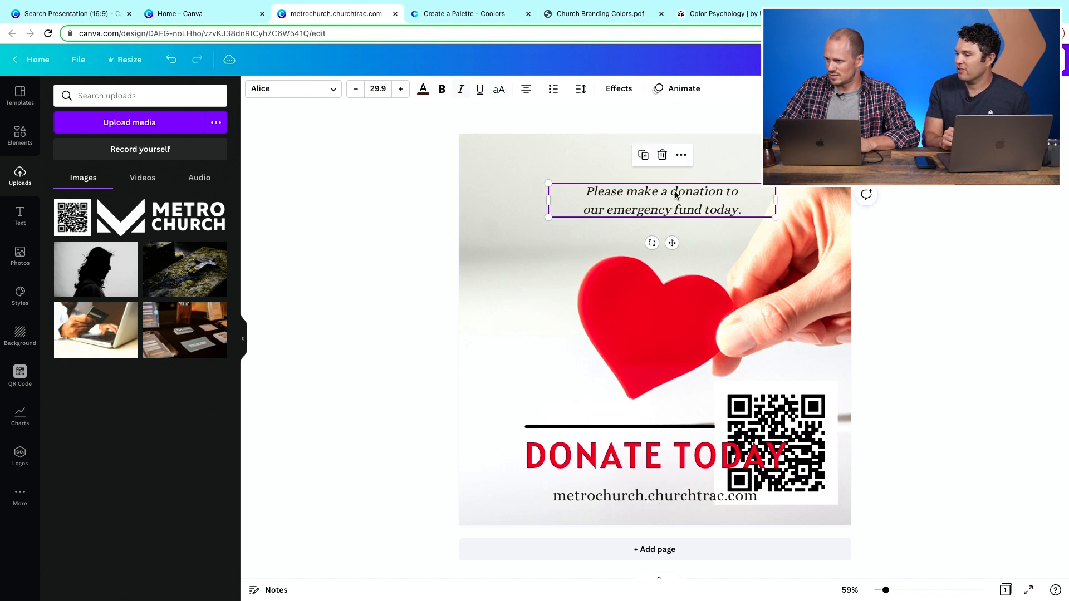
left_click(662, 156)
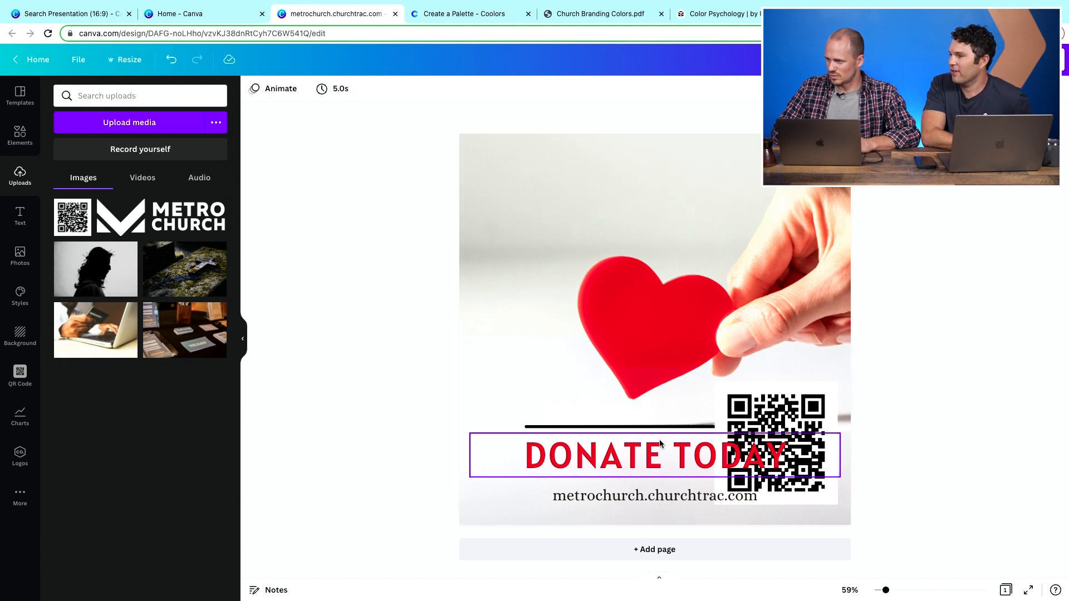
left_click_drag(604, 465, 614, 201)
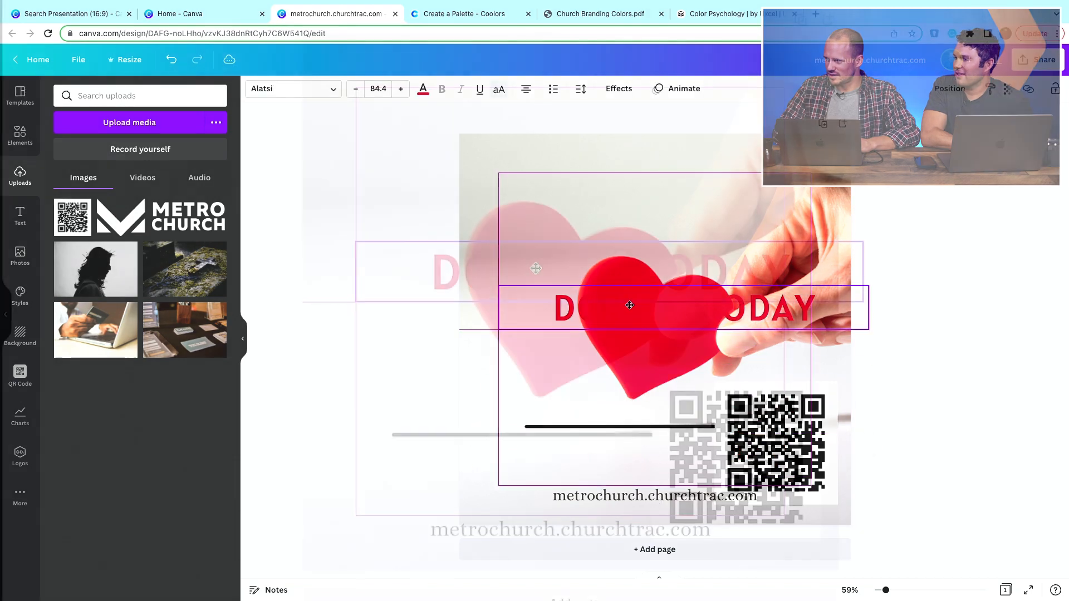
left_click_drag(516, 128, 499, 113)
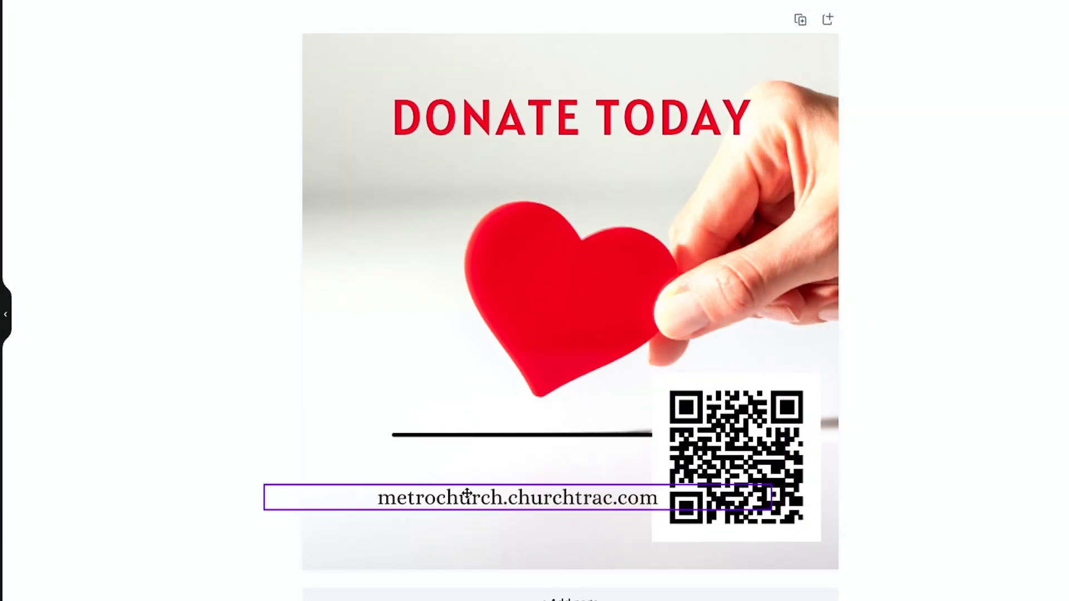
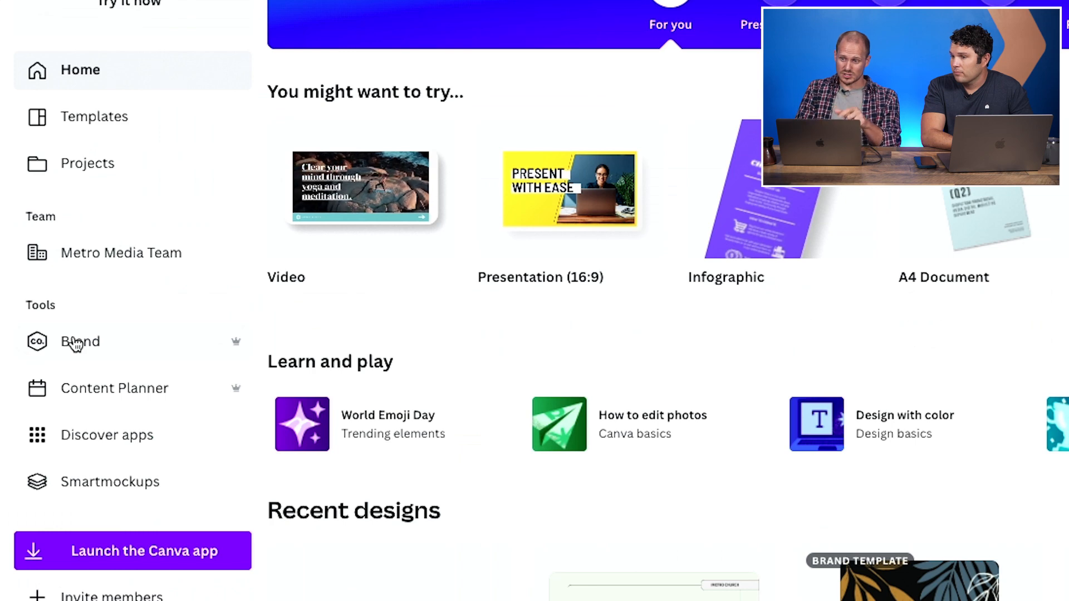
- Start a new brand template from the Brand templates page in the Church Newsletter size
left_click(76, 342)
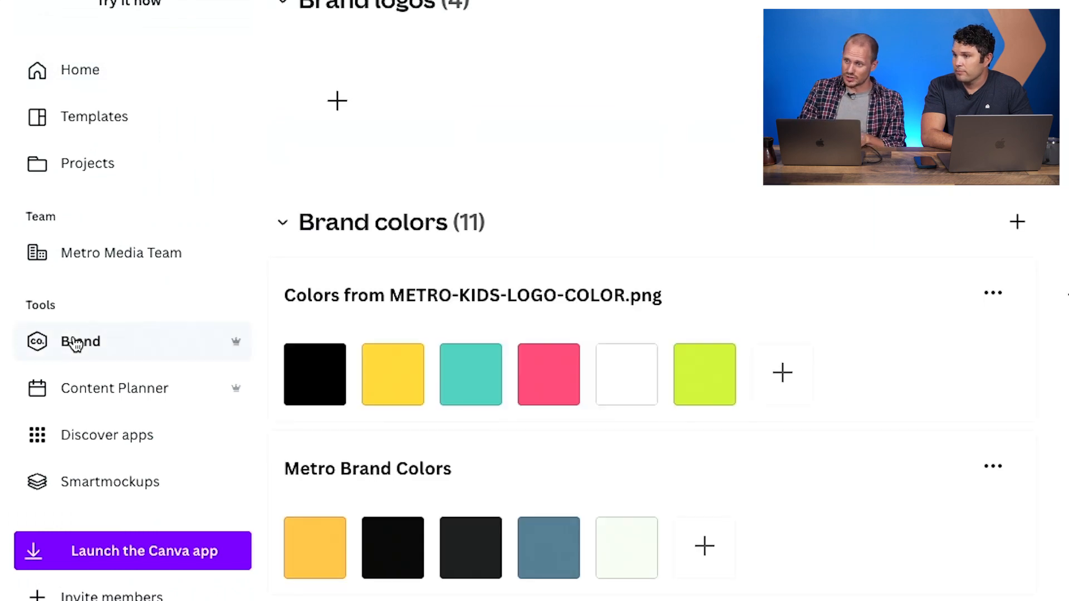
left_click(437, 132)
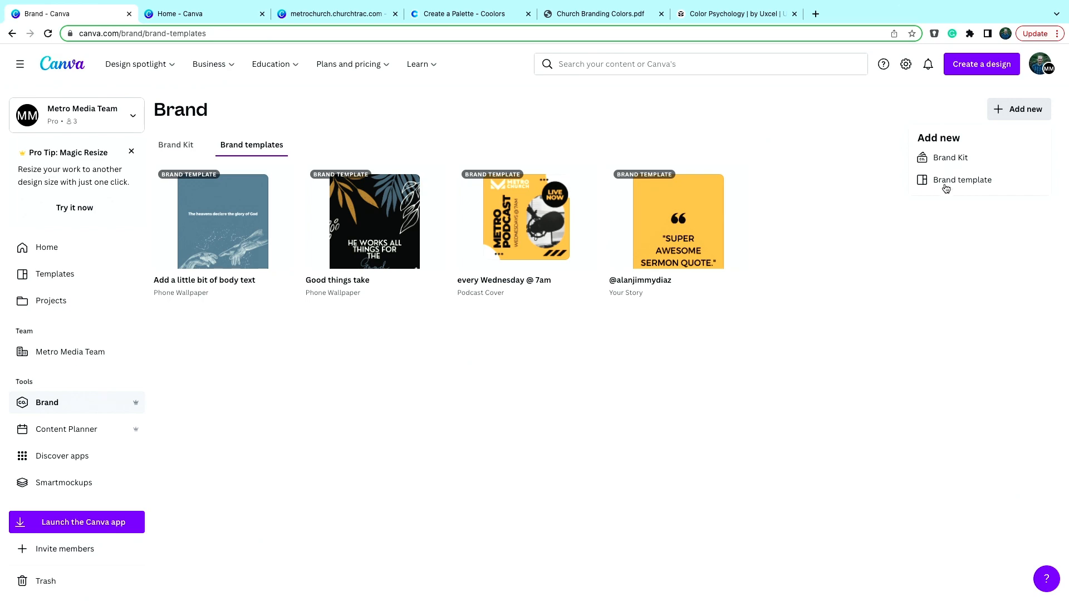
left_click(946, 179)
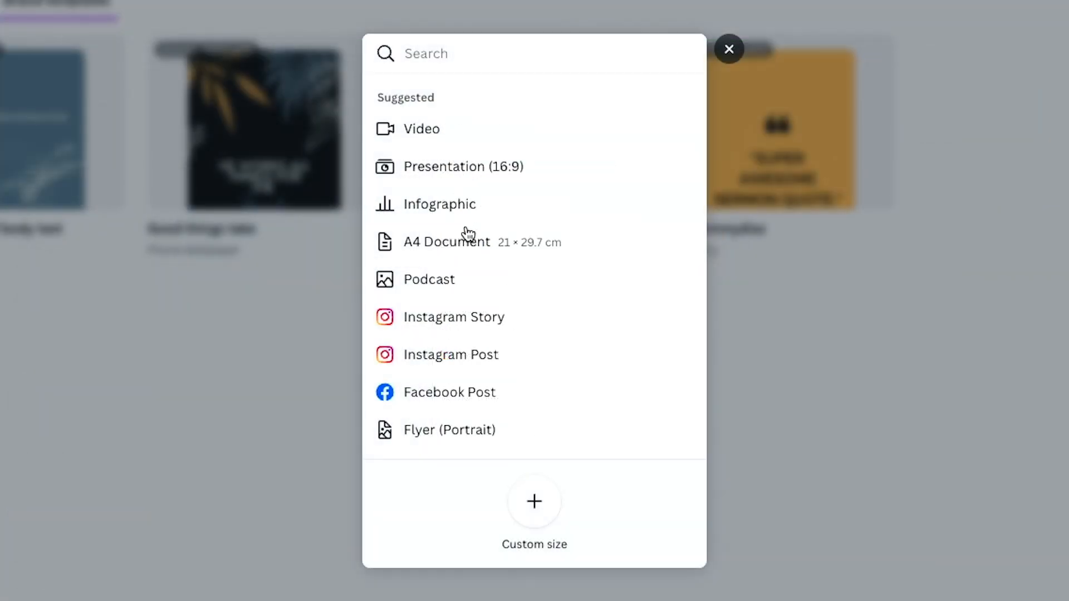
scroll(495, 283, "down", 1)
scroll(468, 234, "down", 5)
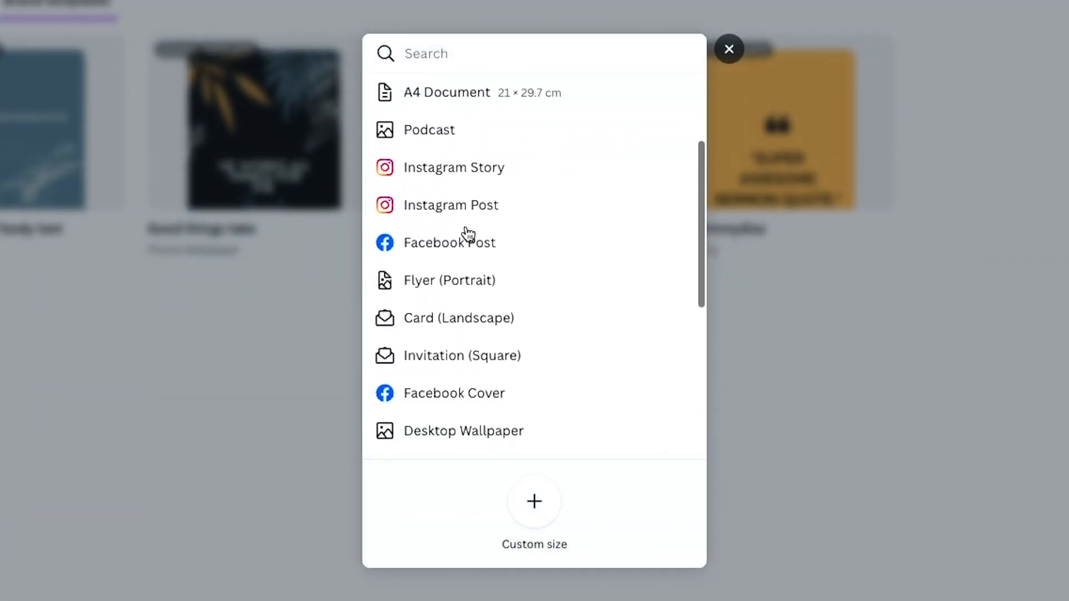
scroll(468, 234, "up", 4)
scroll(468, 234, "up", 2)
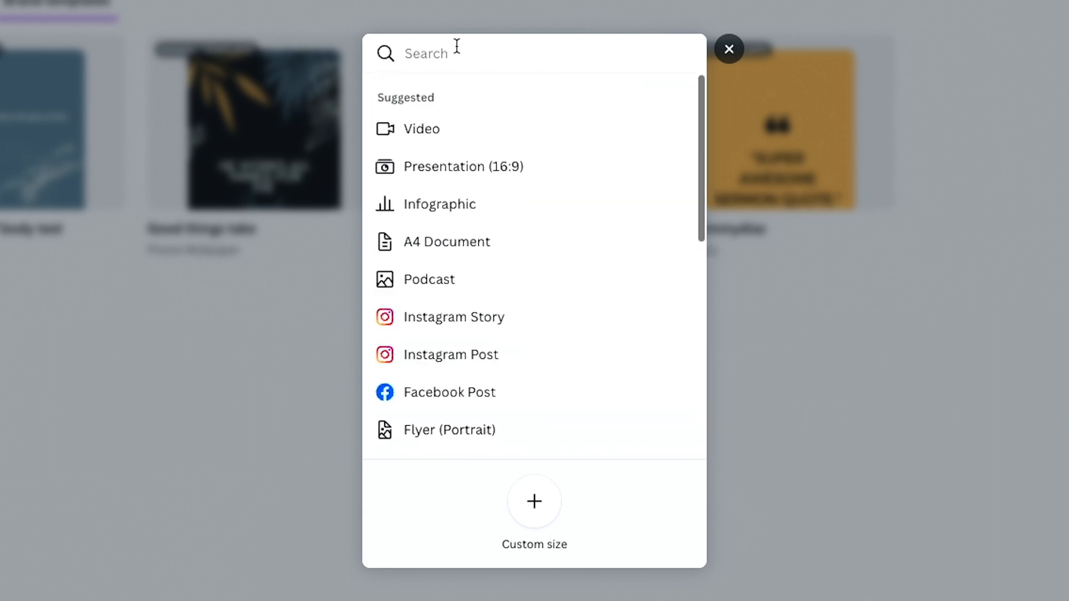
type("newsletter")
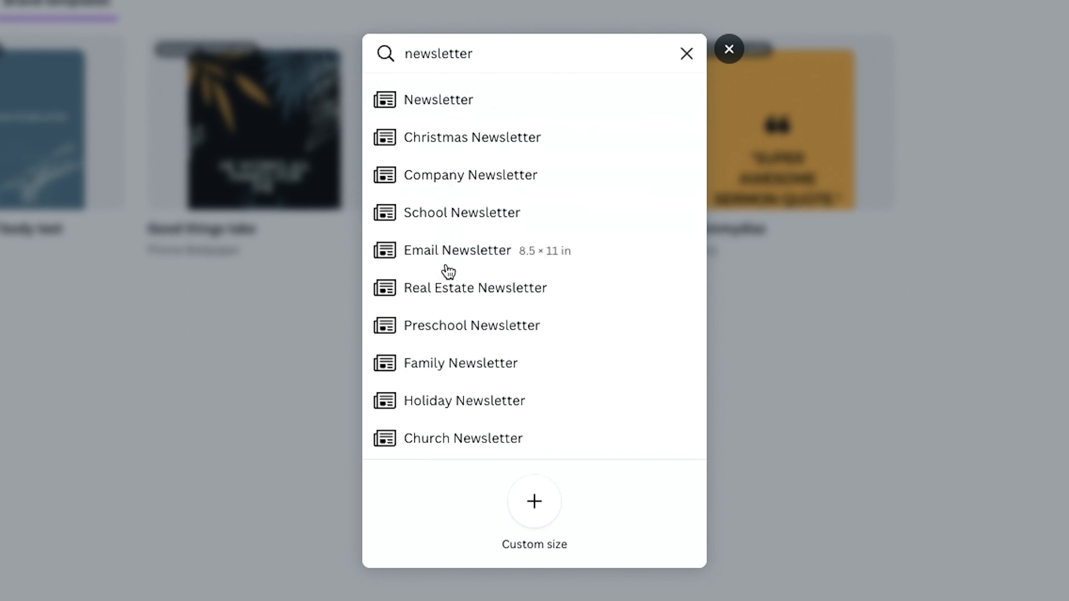
left_click(456, 440)
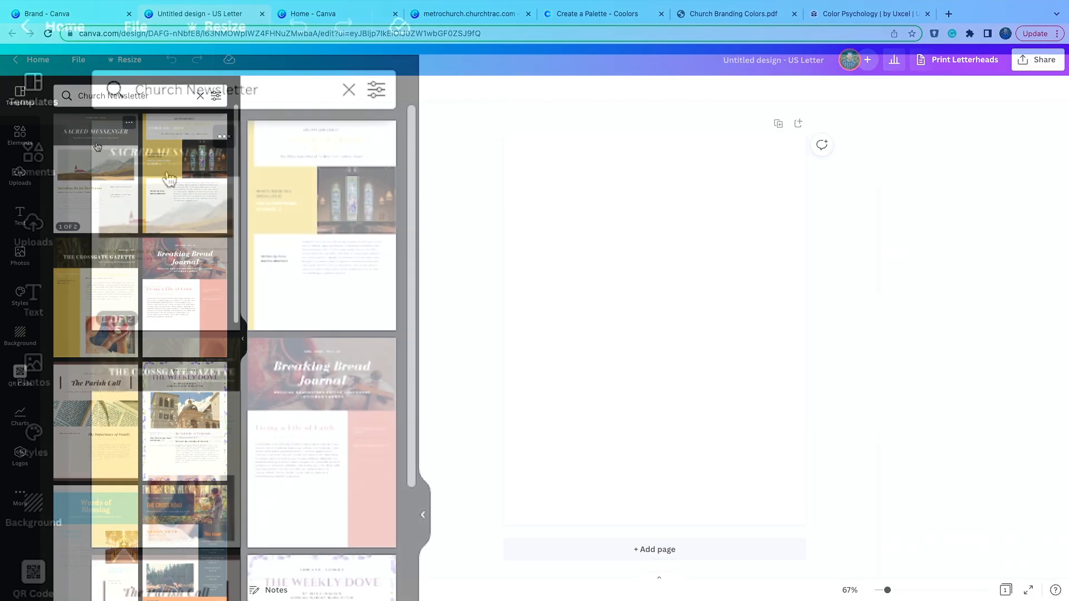
- Apply the 'SACRED MESSENGER' first page of the Olive Green Photo Church Newsletter template
scroll(97, 145, "down", 1)
scroll(170, 179, "up", 1)
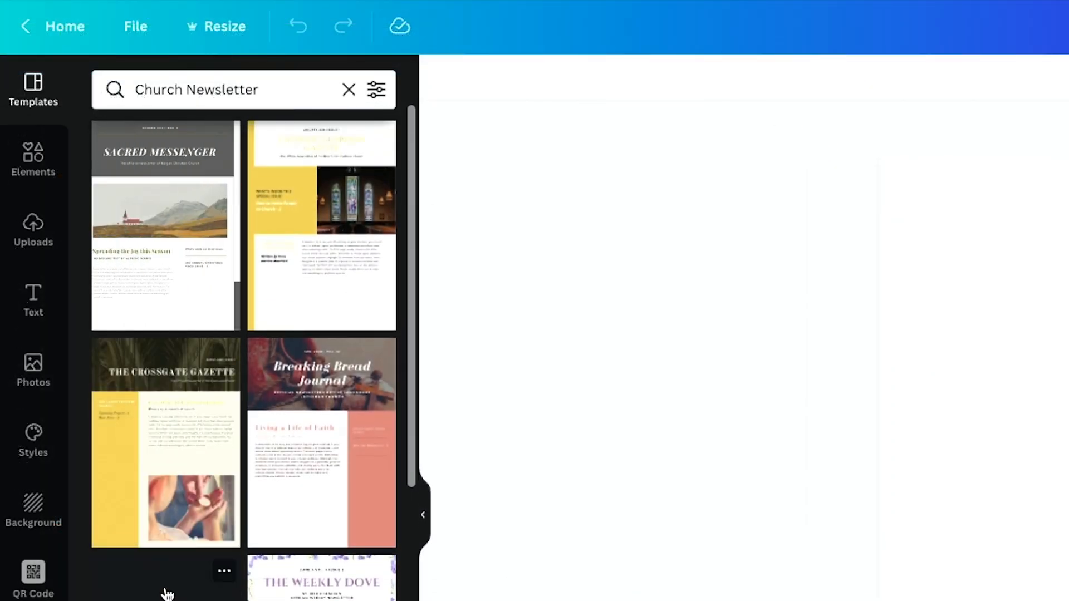
left_click(172, 223)
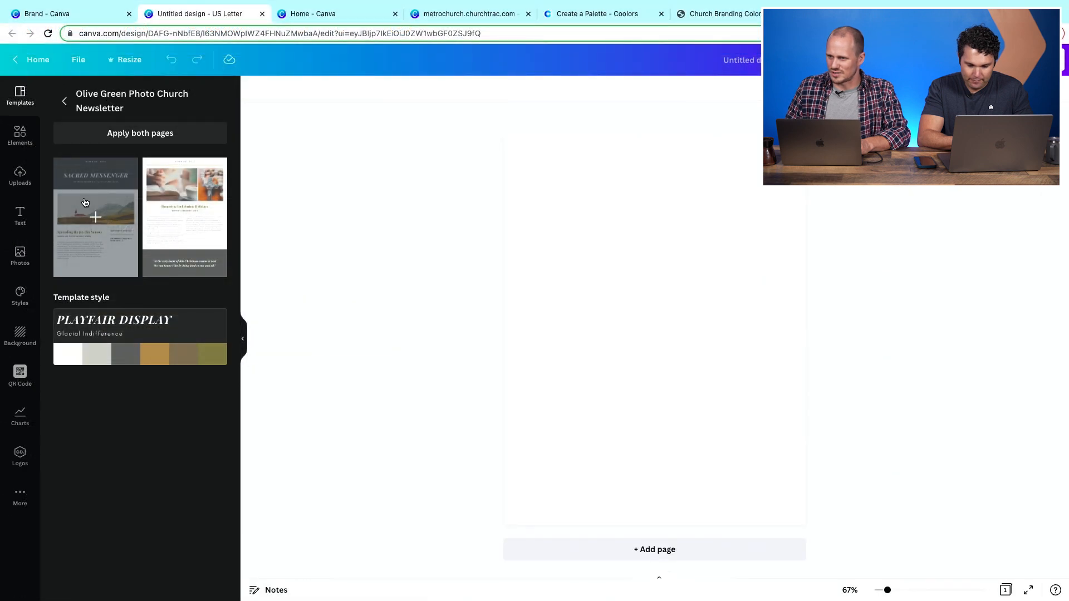
left_click(85, 202)
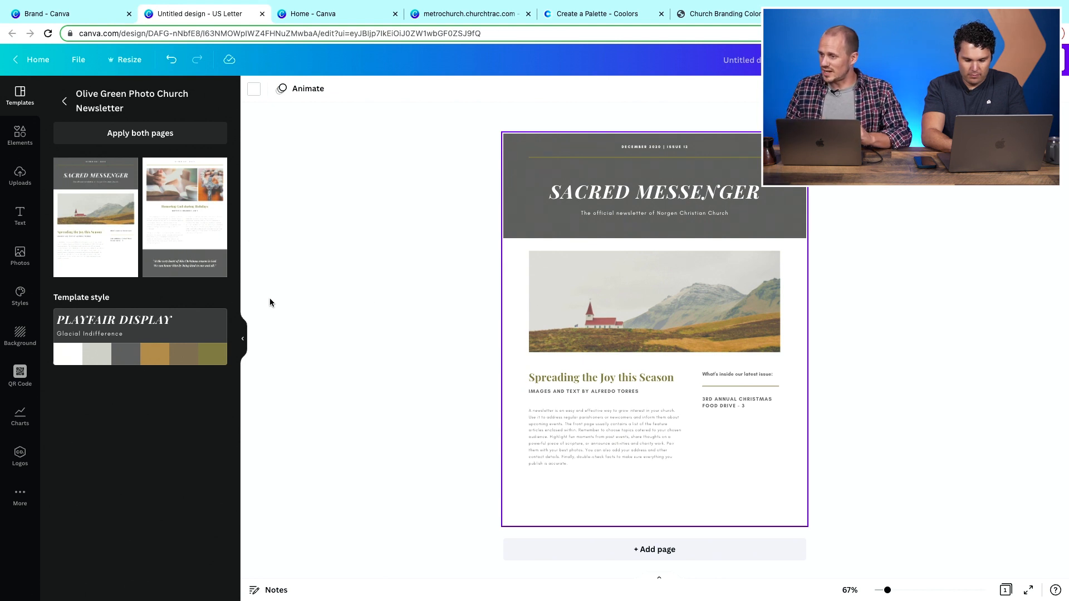
- Recolor the header background with the dark brand color and its thin rule line with the brand yellow
left_click(516, 173)
left_click(515, 167)
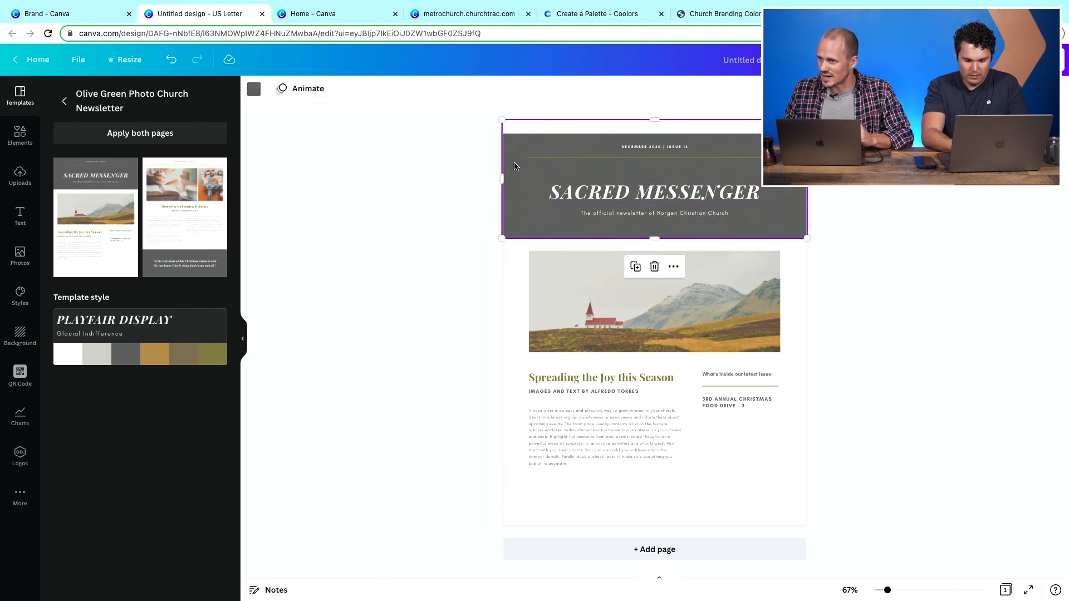
left_click(253, 89)
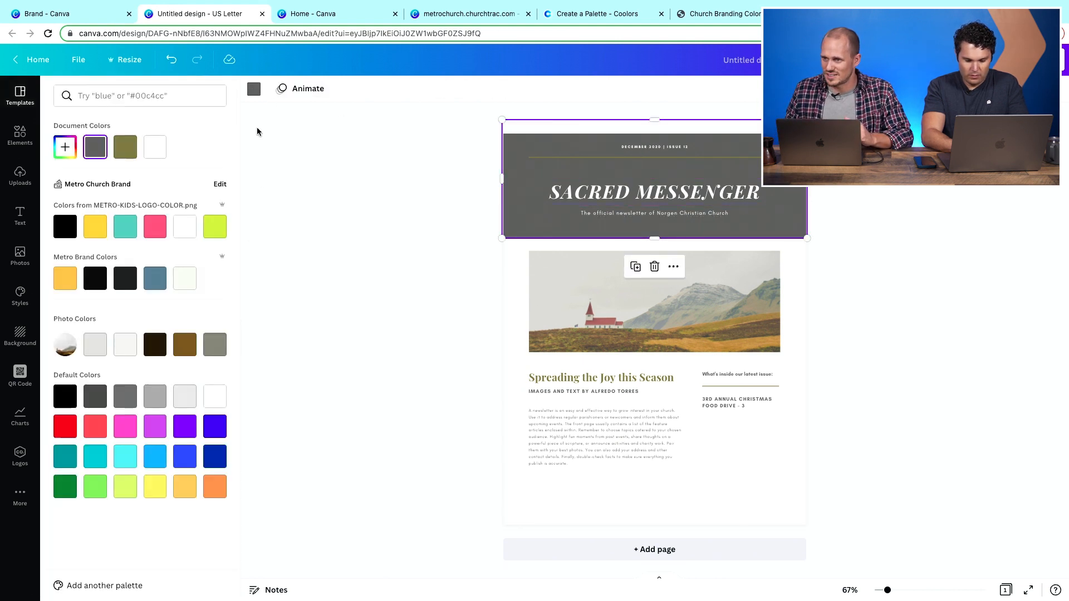
left_click(123, 280)
left_click(569, 160)
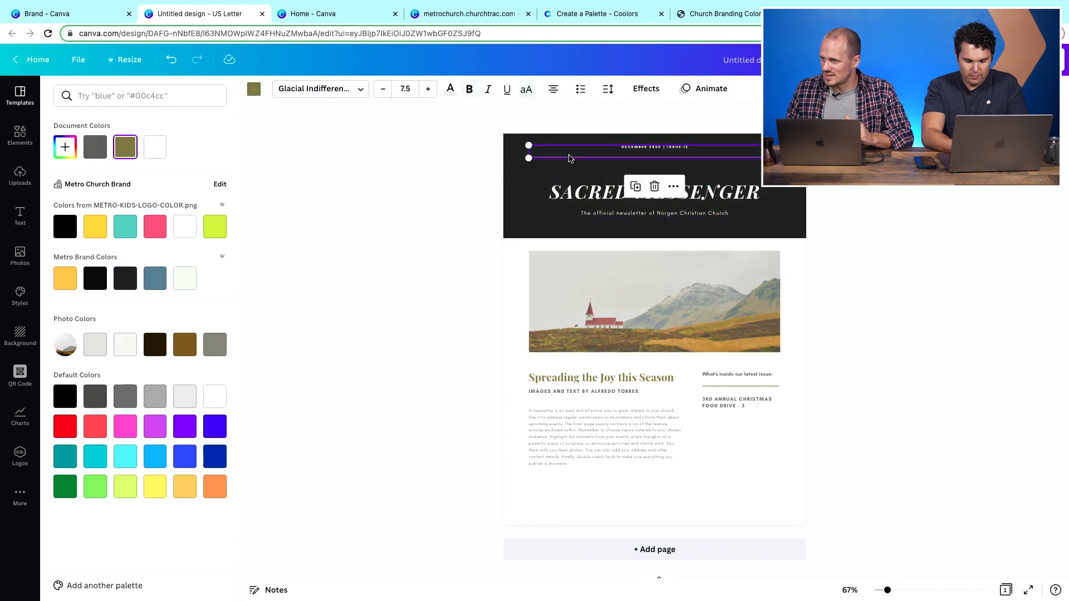
left_click(95, 226)
- Change the 'SACRED MESSENGER' title font to Montserrat Classic
left_click(521, 197)
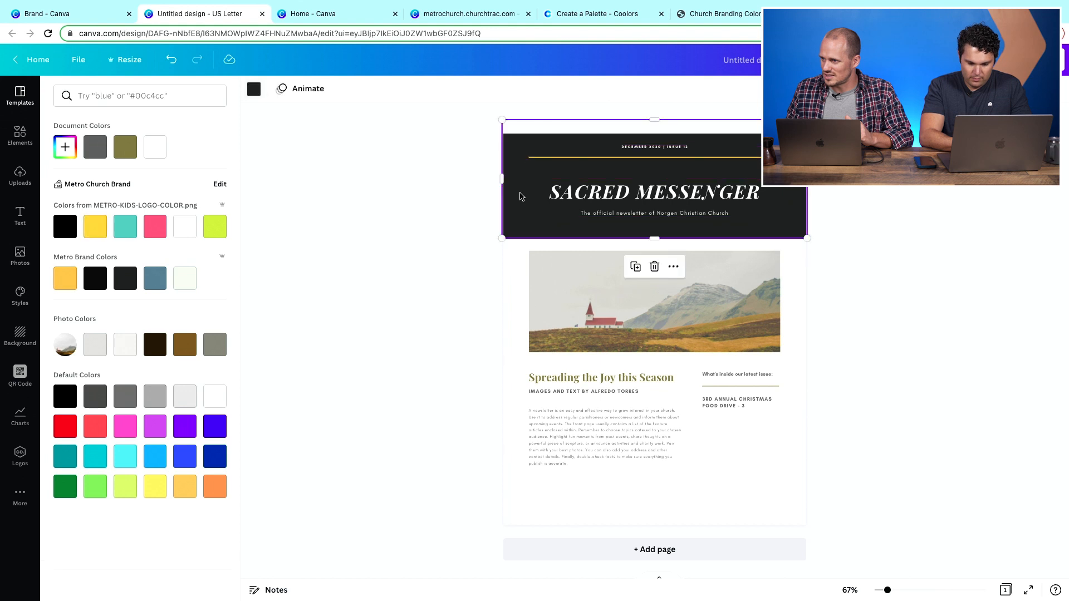
left_click(615, 196)
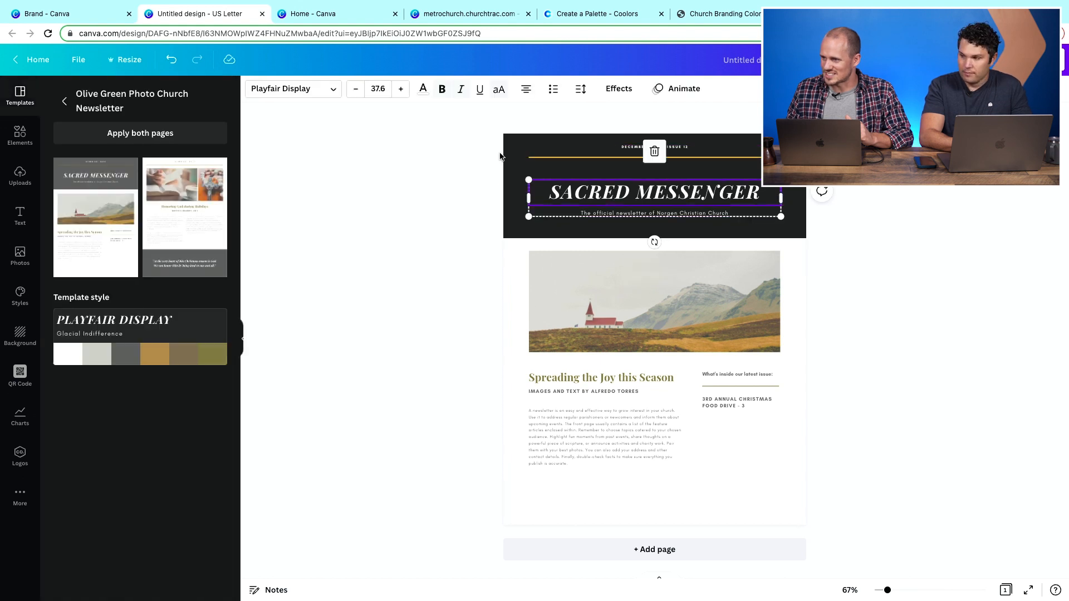
left_click(601, 381)
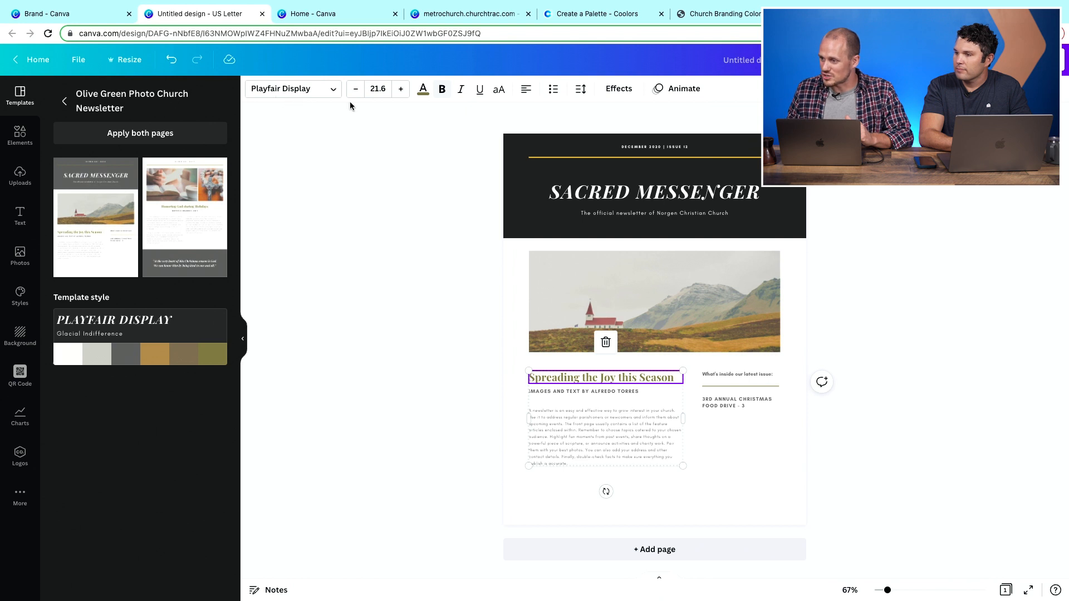
left_click(607, 194)
left_click(310, 95)
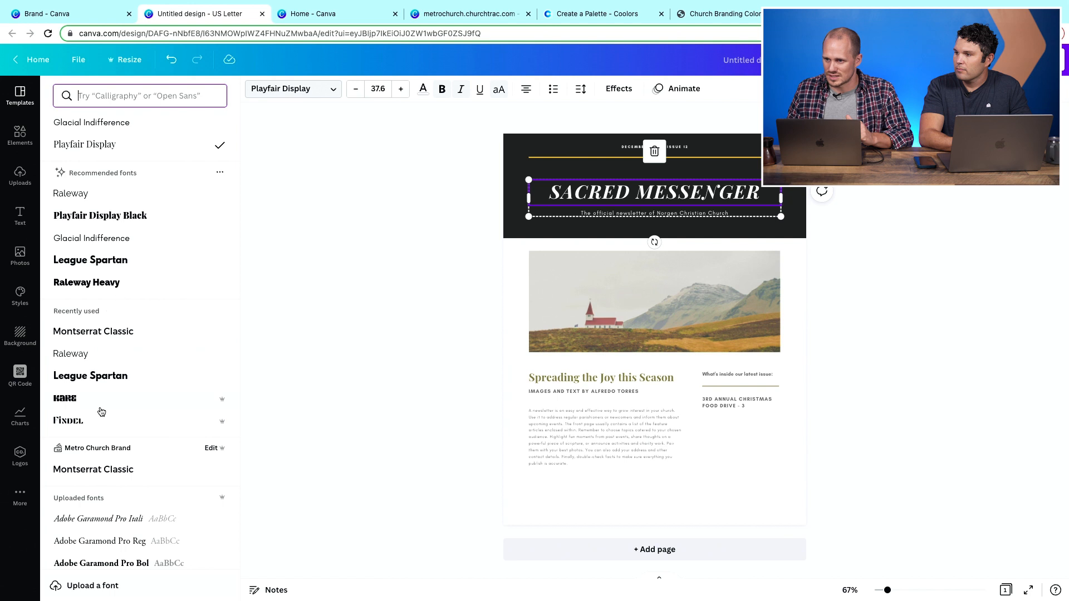
left_click(89, 470)
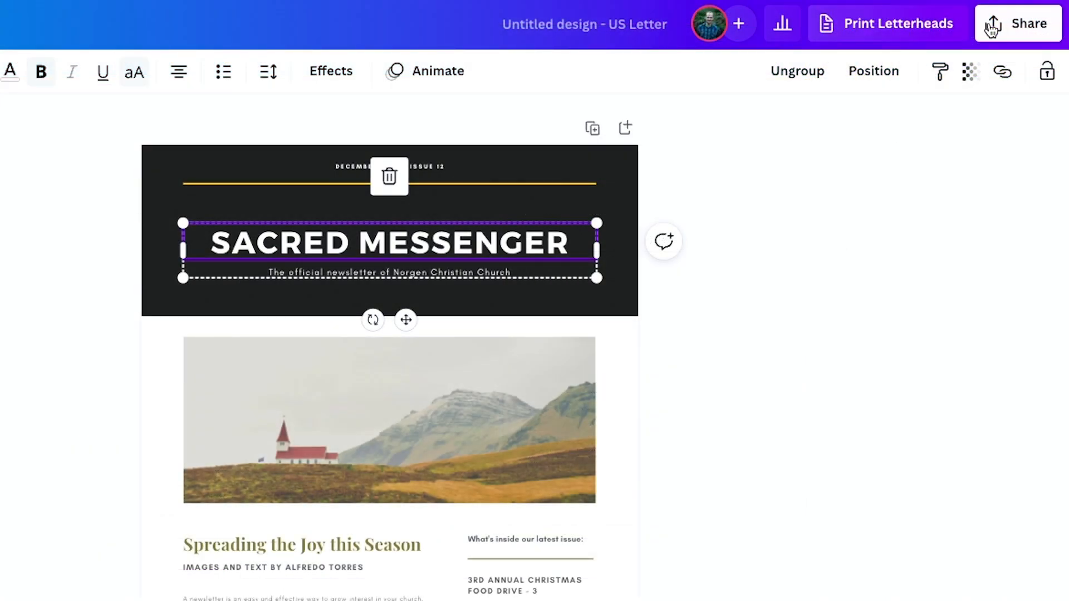
- Publish the newsletter design as a template to the Team templates folder and view it
left_click(1012, 25)
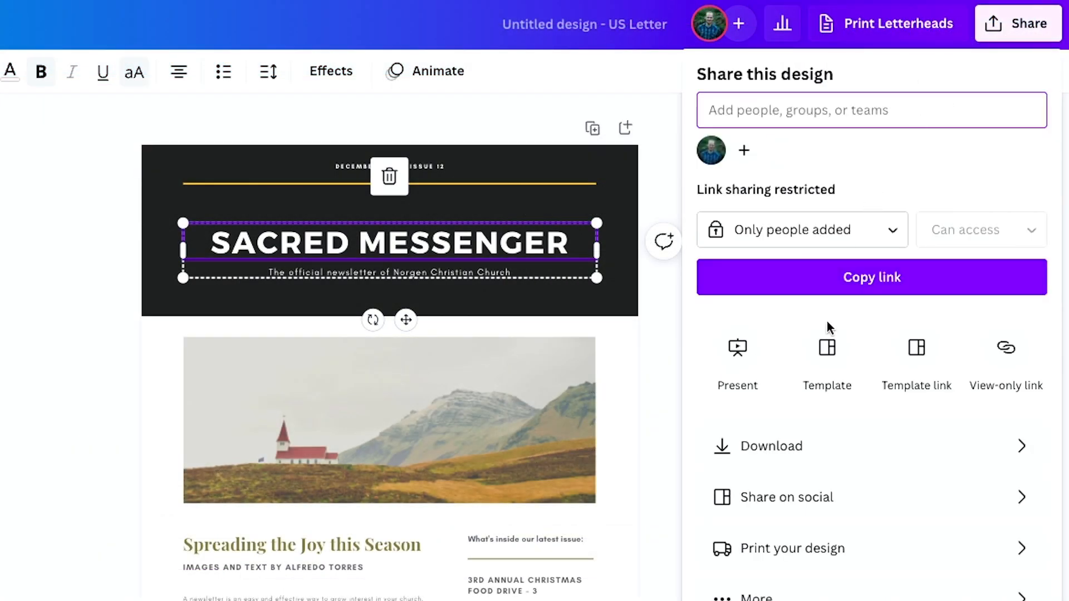
left_click(828, 356)
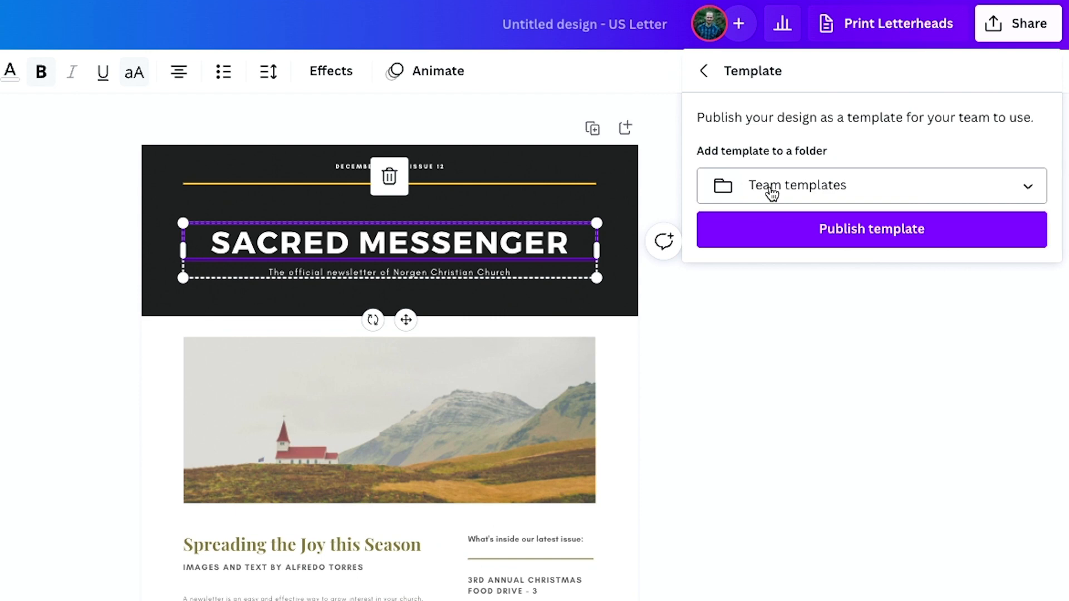
left_click(778, 236)
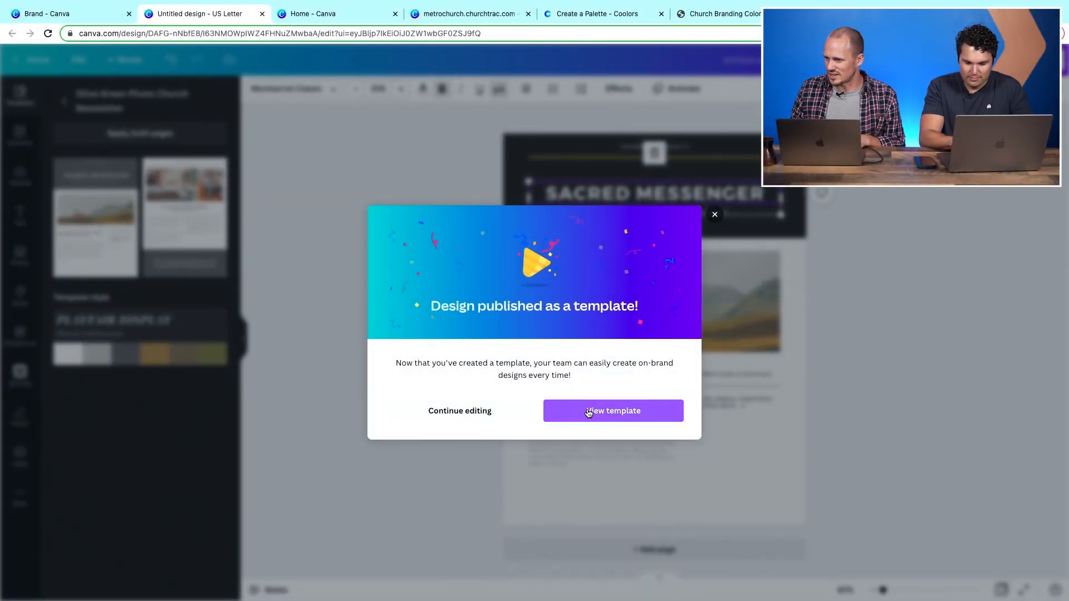
left_click(322, 597)
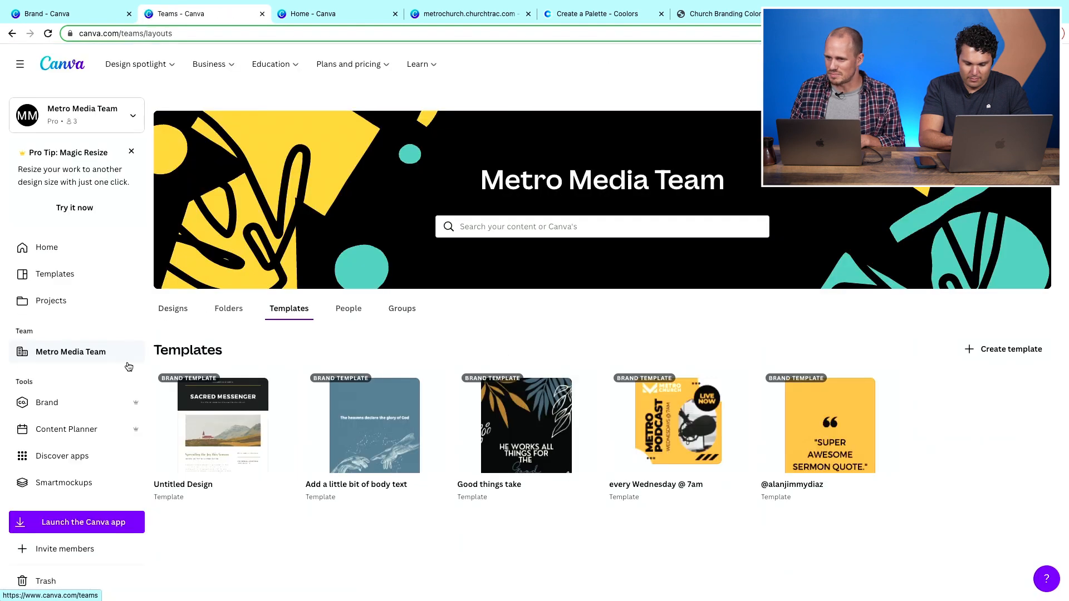
- Open the 'SUPER AWESOME SERMON QUOTE' brand template and create a new design from it
left_click(47, 399)
left_click(262, 145)
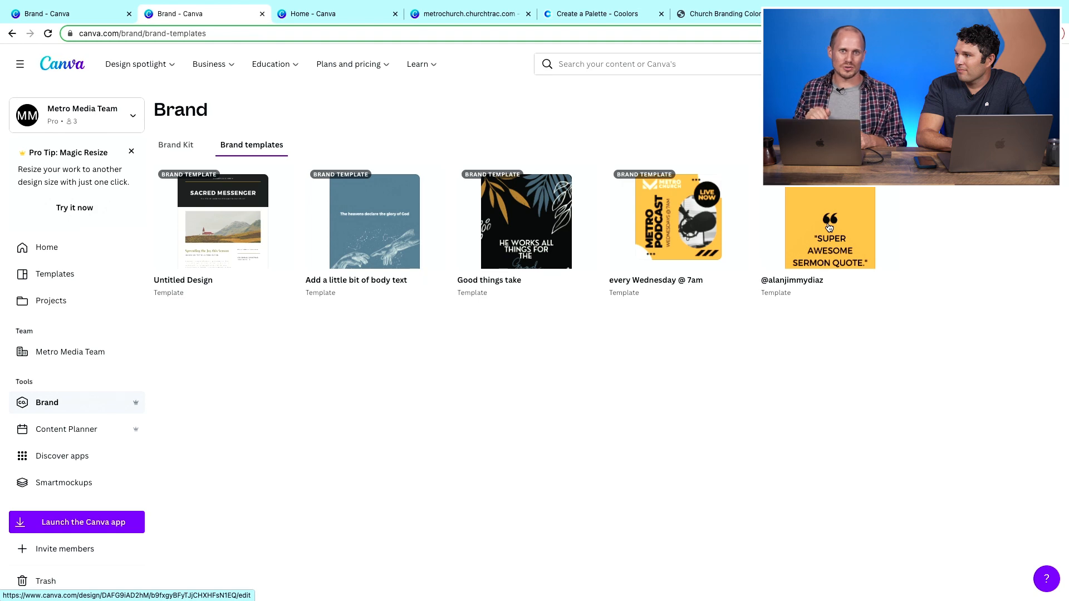
left_click(829, 227)
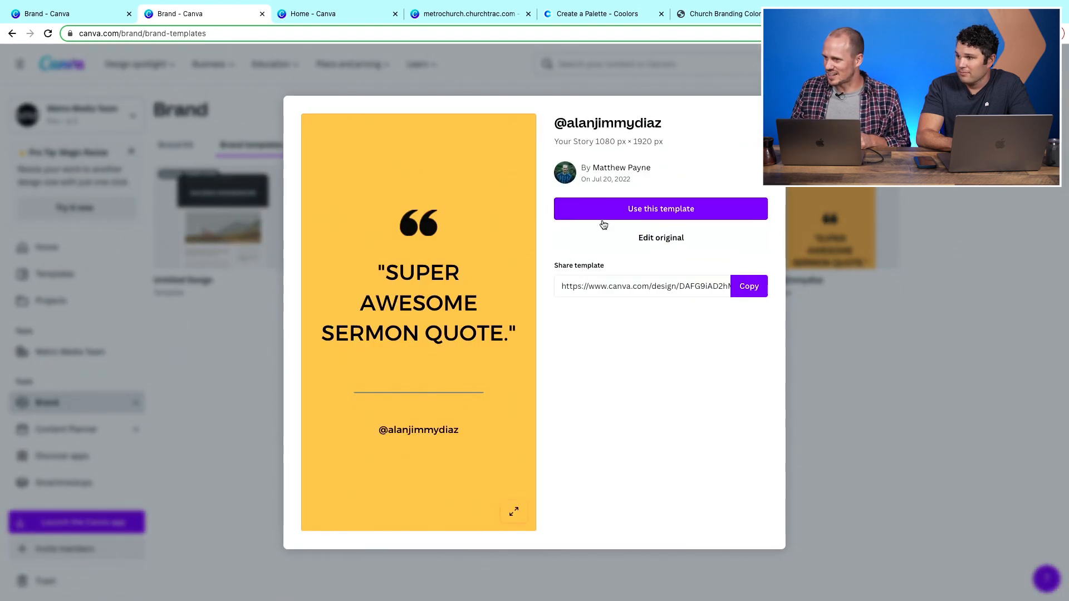
left_click(648, 207)
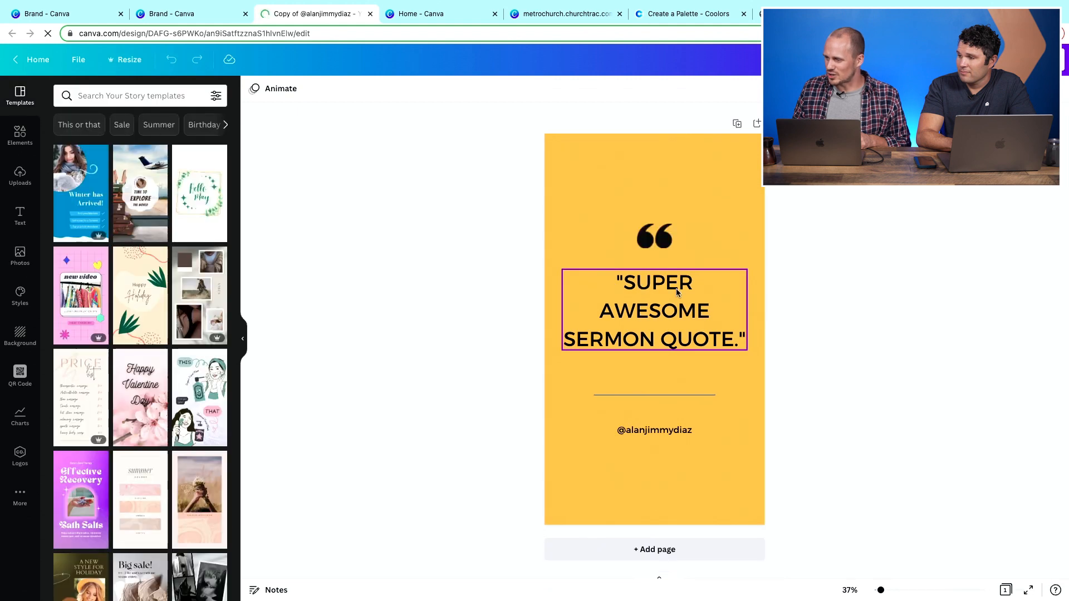
- Delete the sermon quote wording inside the quotation marks
left_click(691, 338)
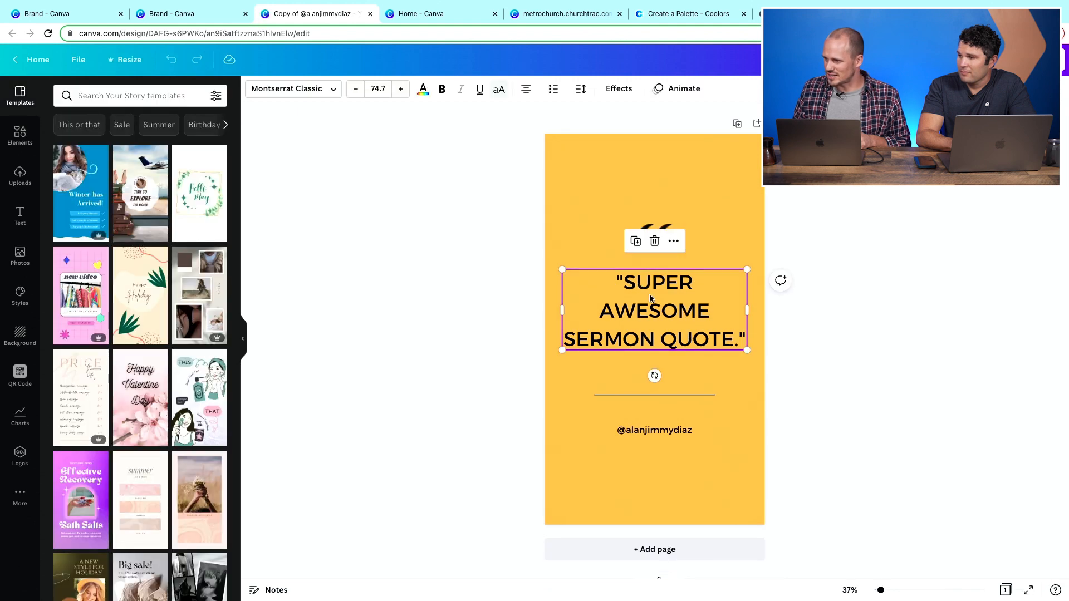
left_click_drag(624, 283, 723, 329)
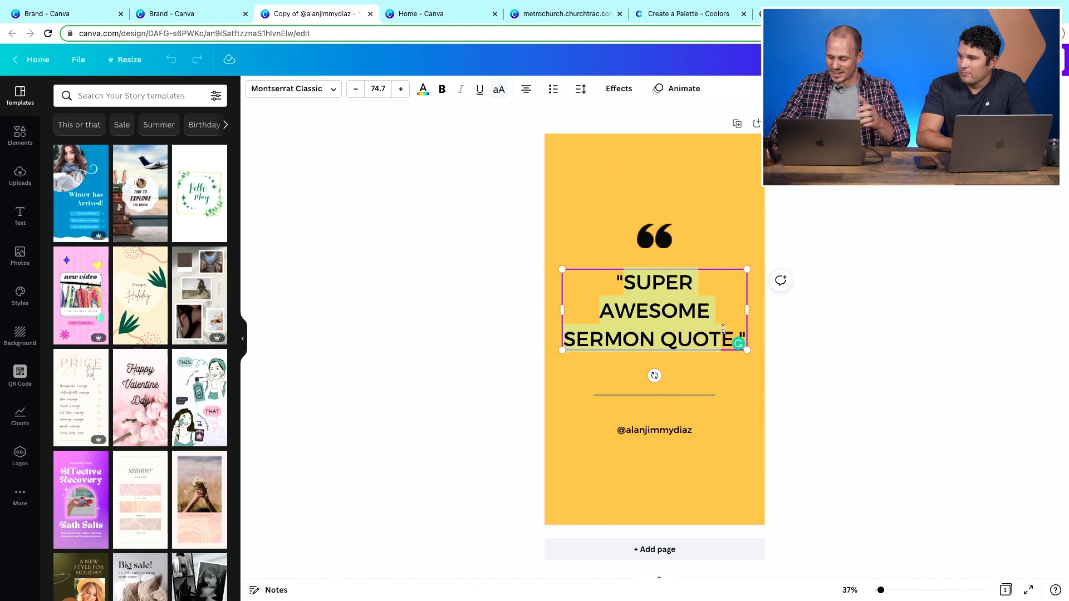
key("BackSpace")
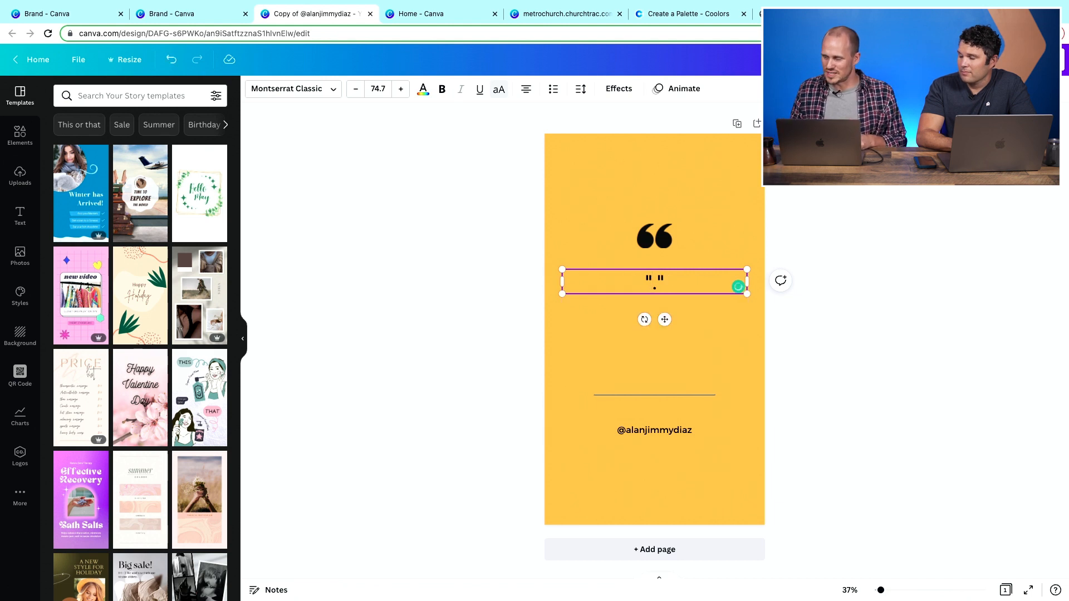